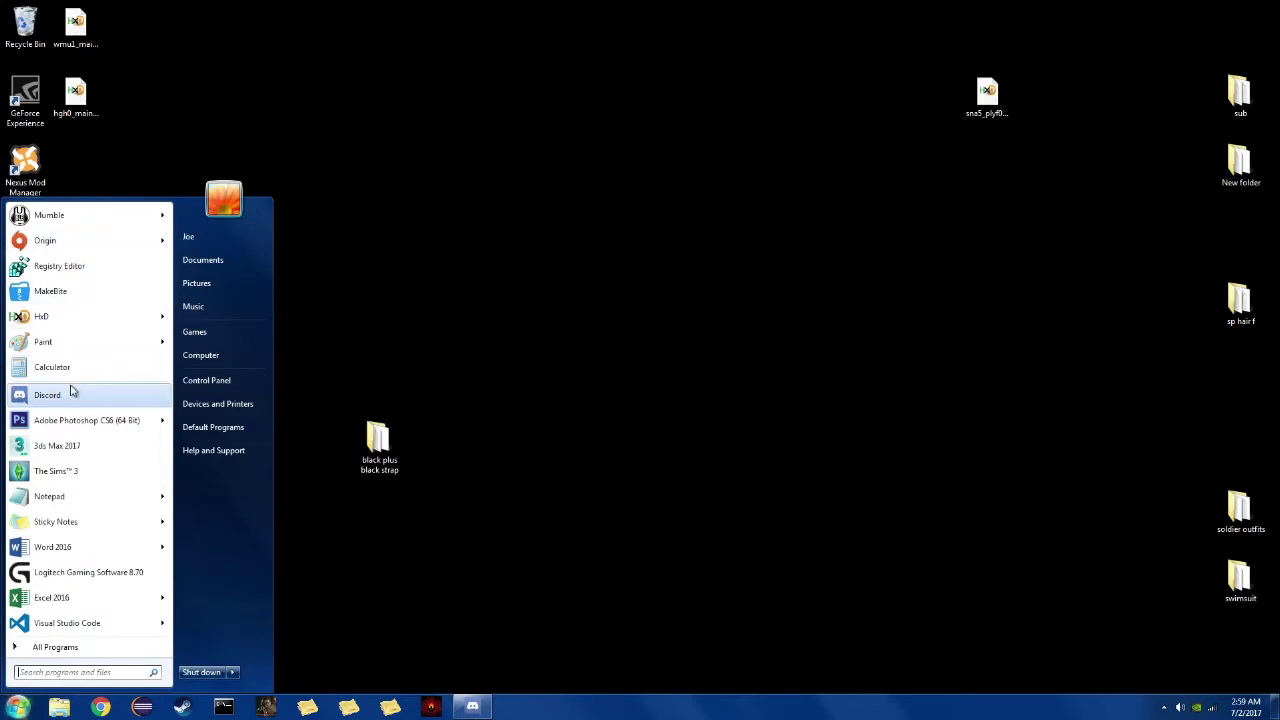
Launch 3ds Max 2017, dismiss the welcome screen, and show only the Perspective viewport in the maximized window.
left_click(69, 446)
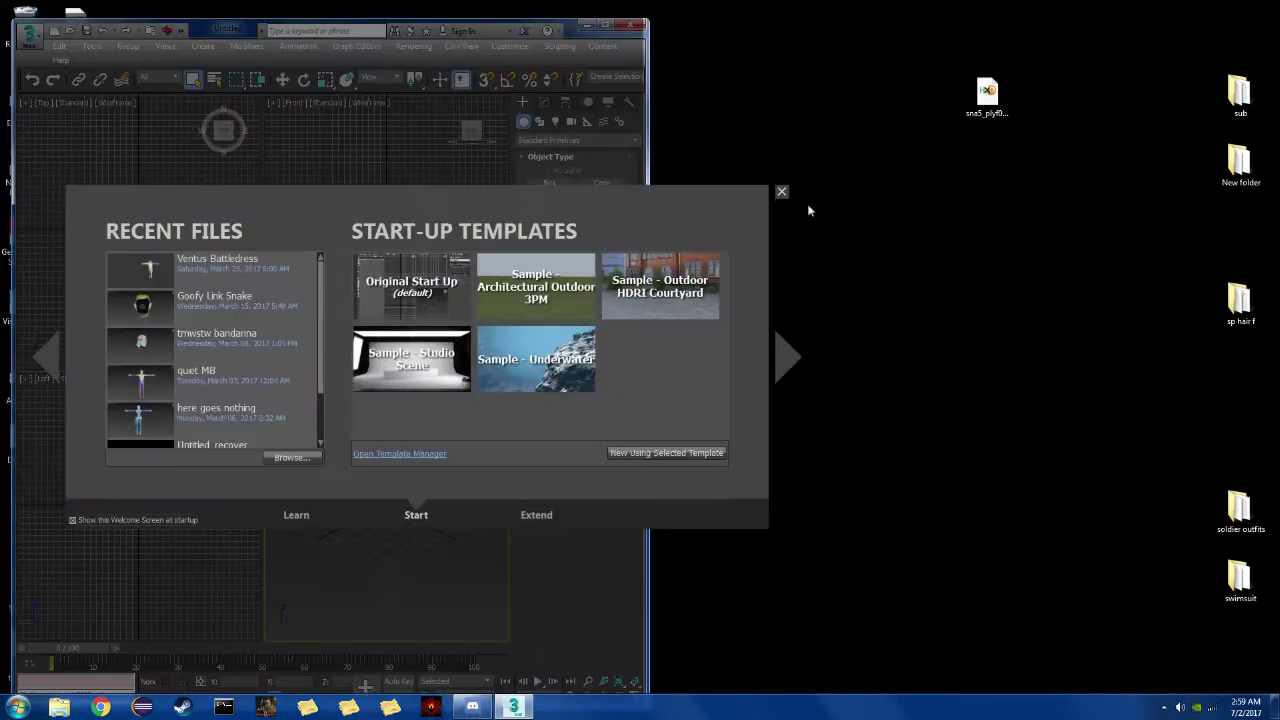
left_click(782, 193)
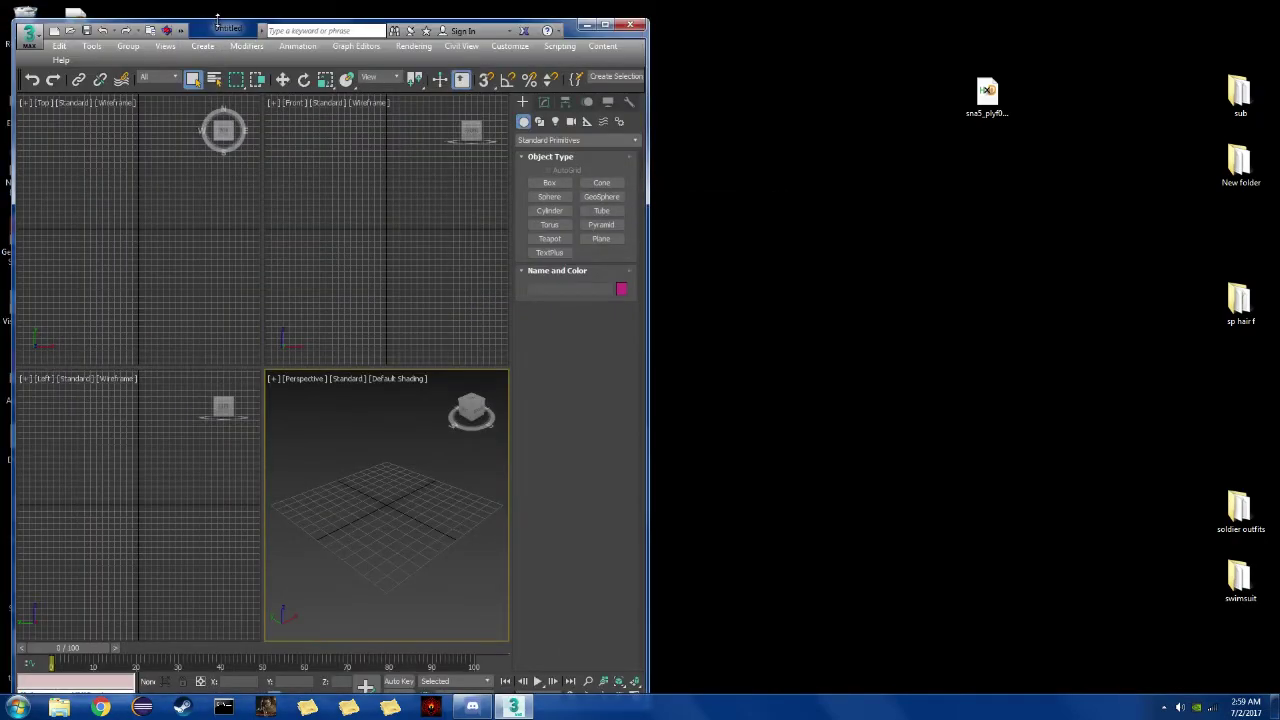
left_click_drag(219, 30, 392, 6)
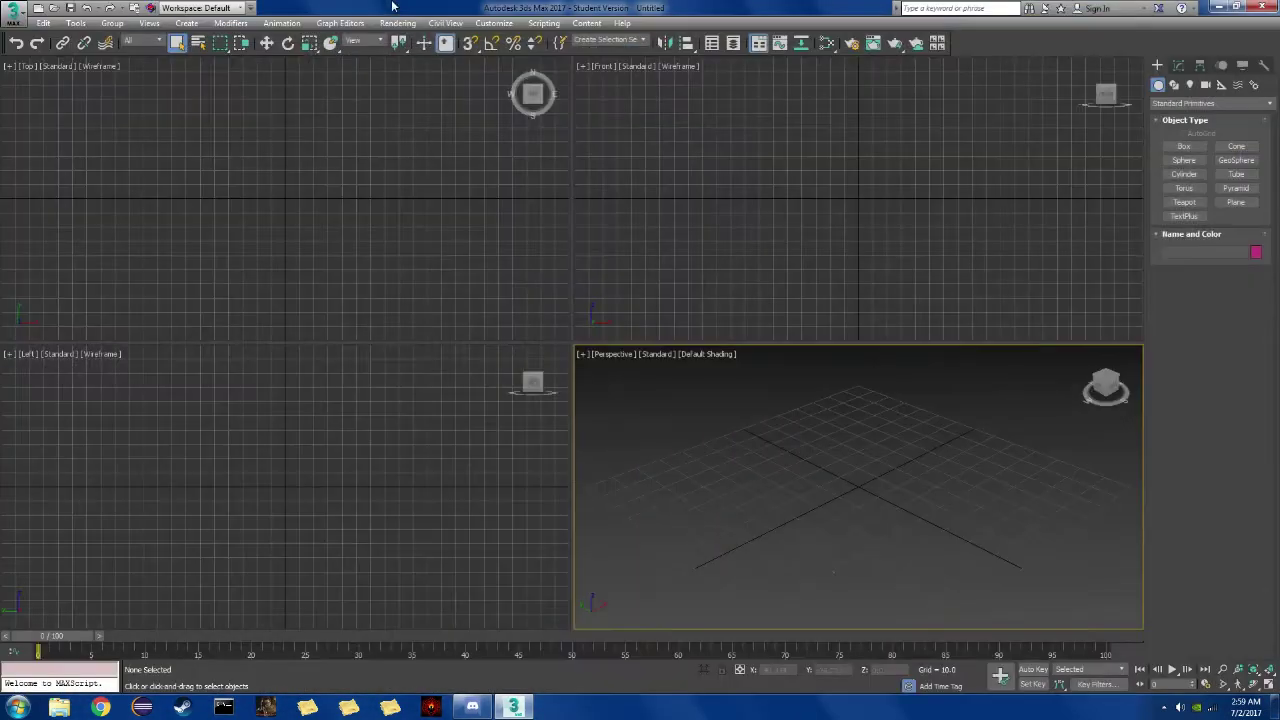
left_click(1222, 684)
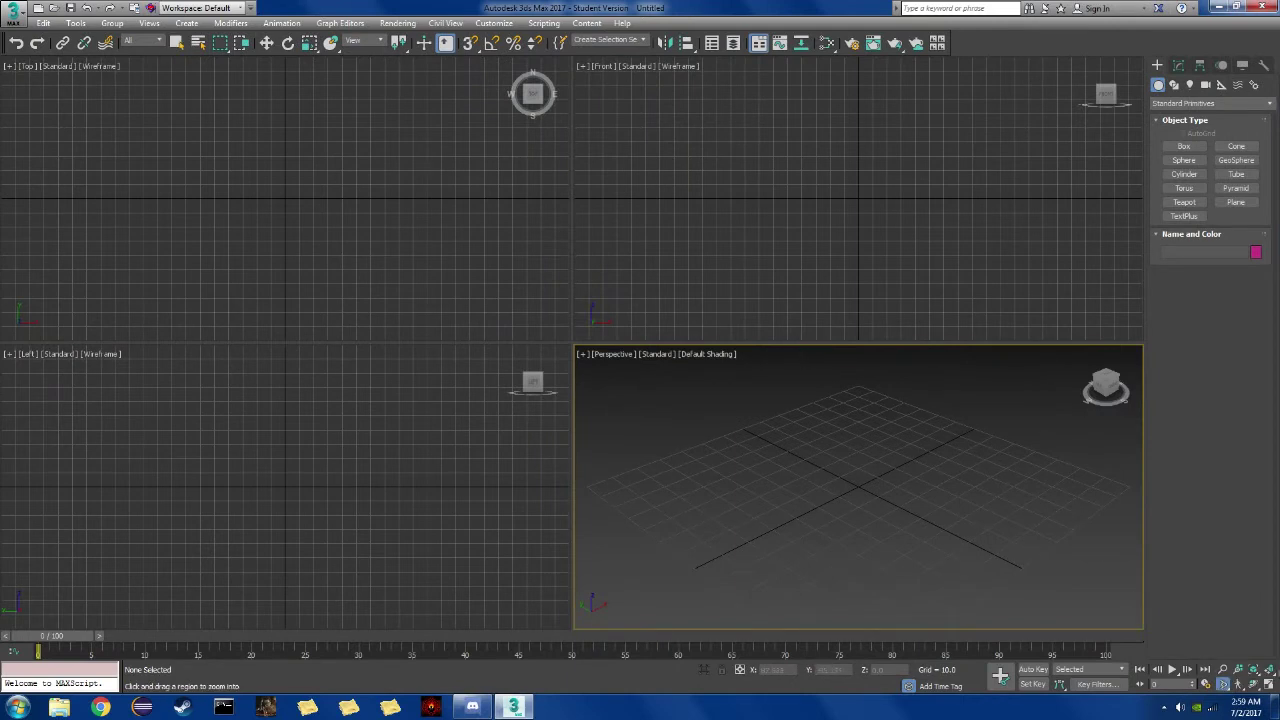
left_click(1268, 684)
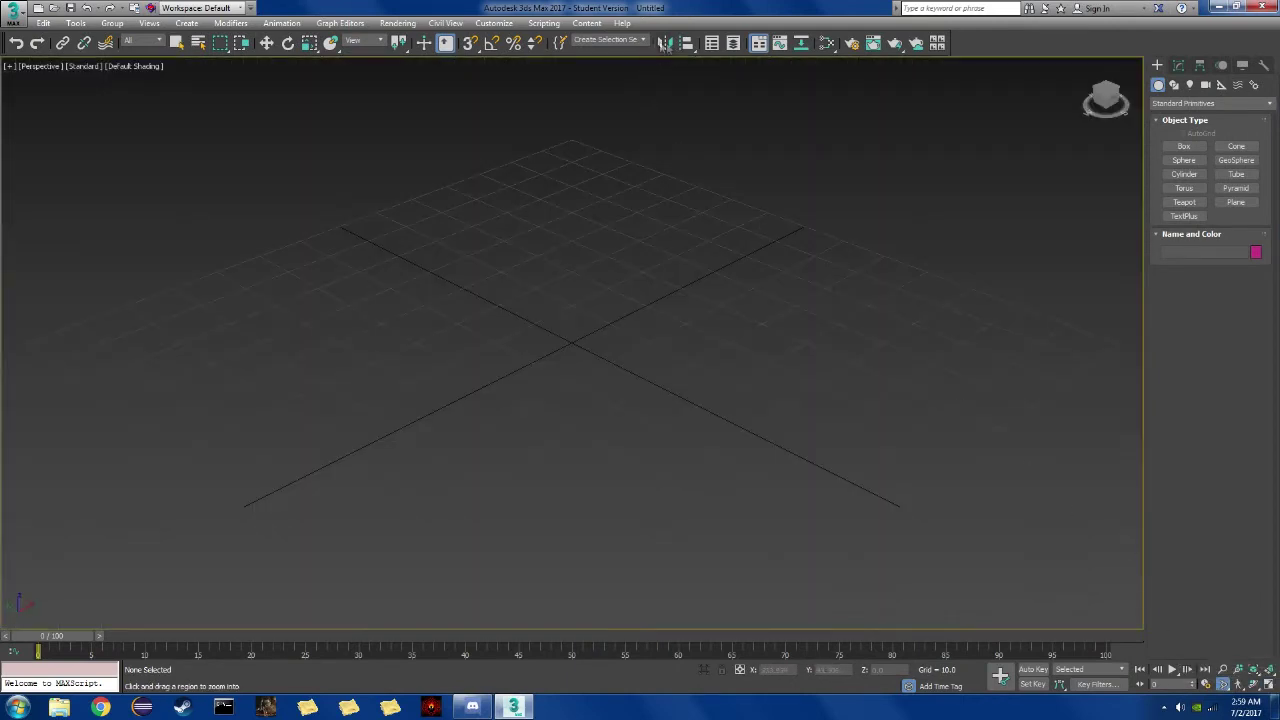
Run the FMDL import script and load wmu1_main0_def.fmdl from the Desktop.
left_click(543, 22)
left_click(573, 138)
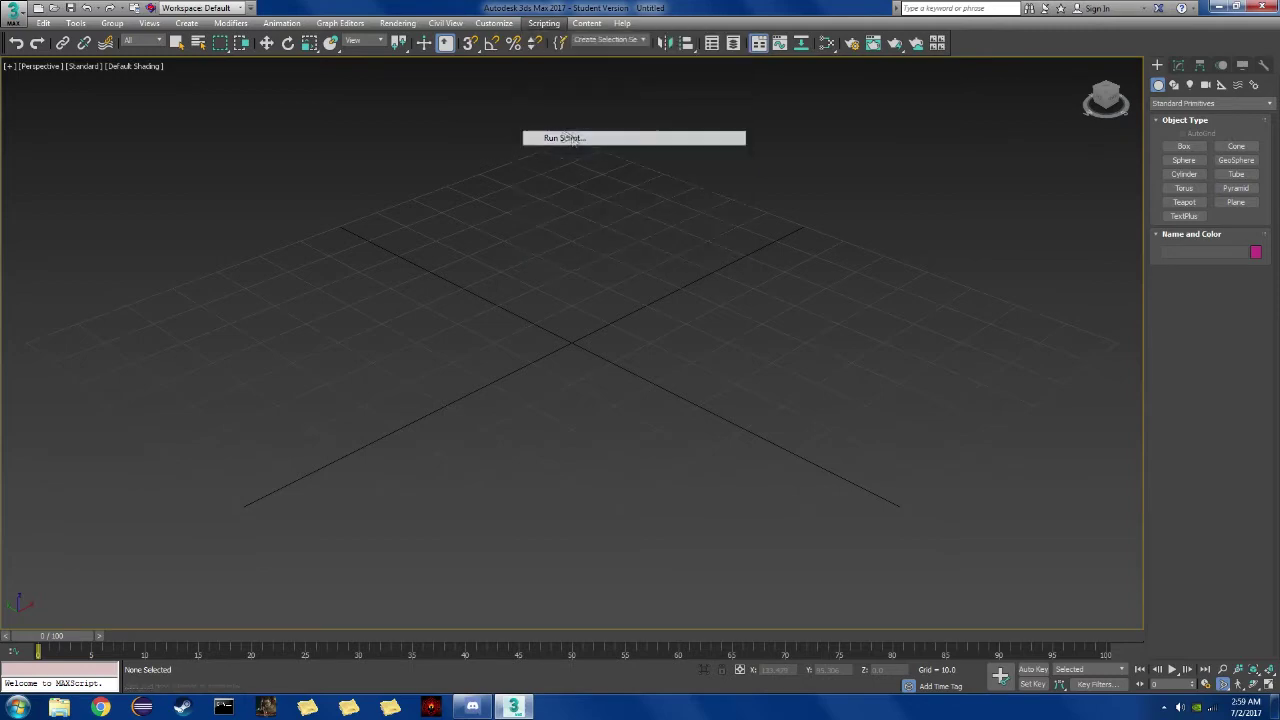
double_click(123, 167)
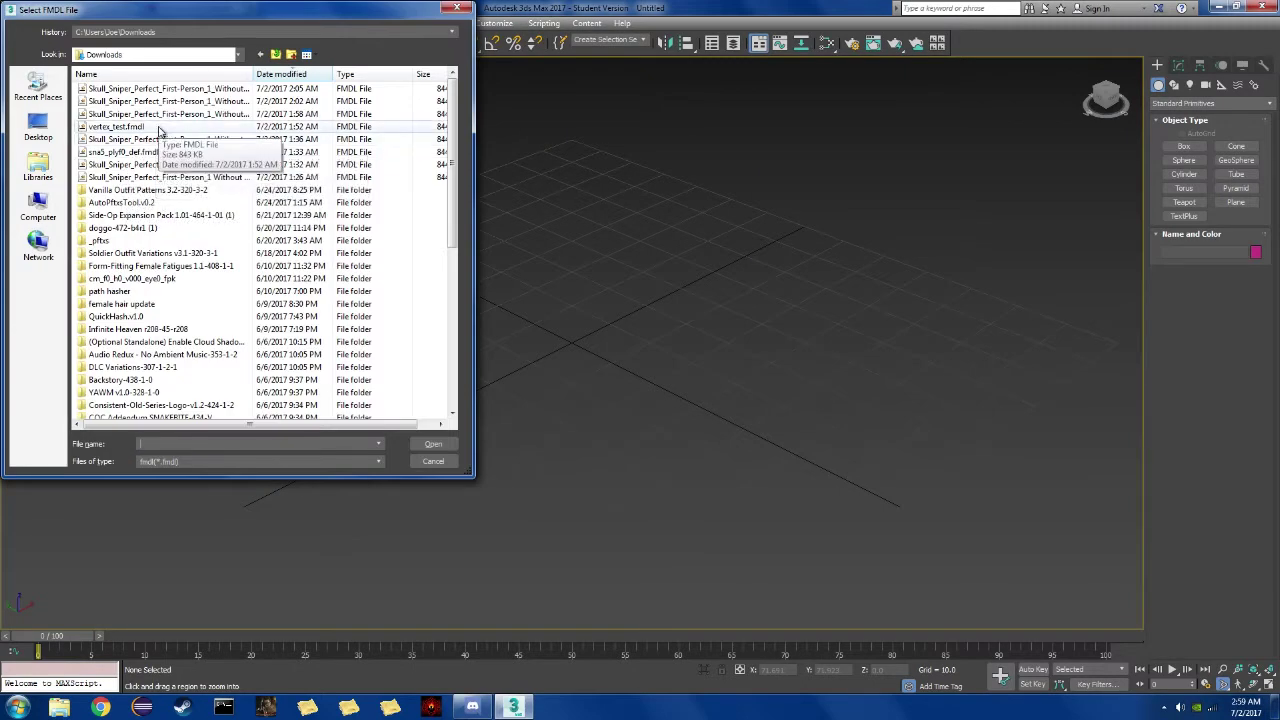
left_click(38, 124)
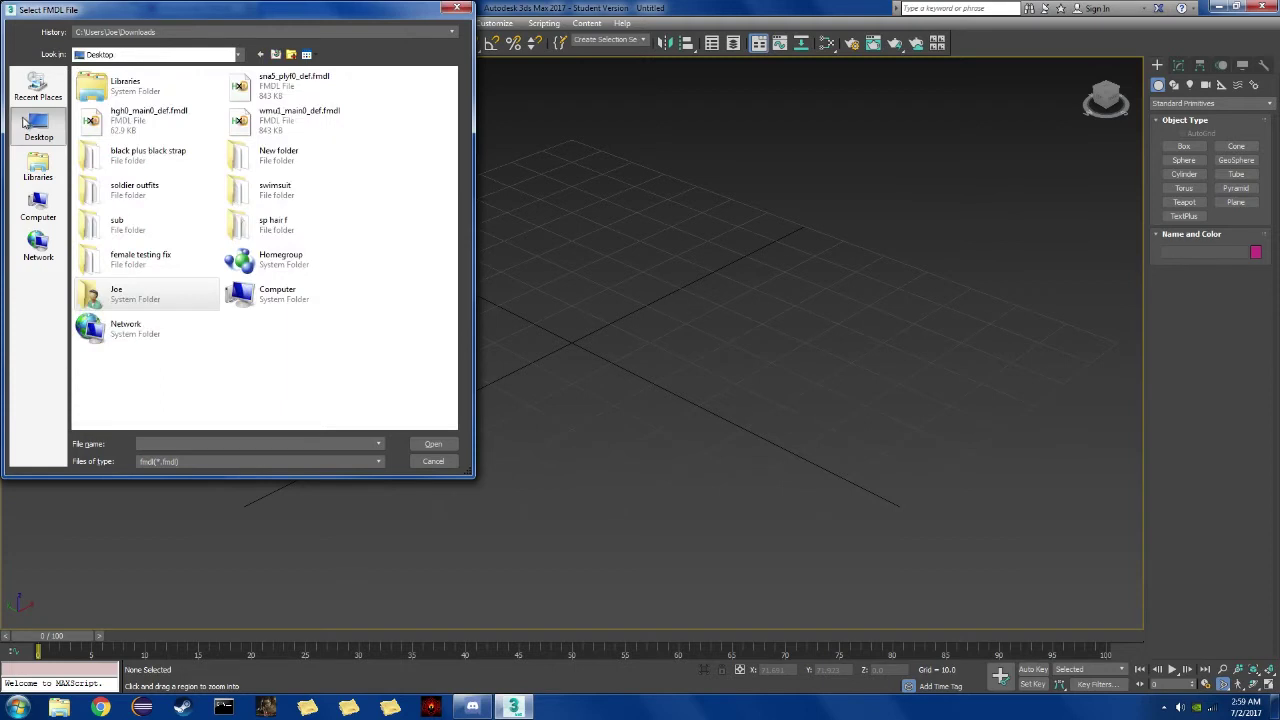
left_click(263, 121)
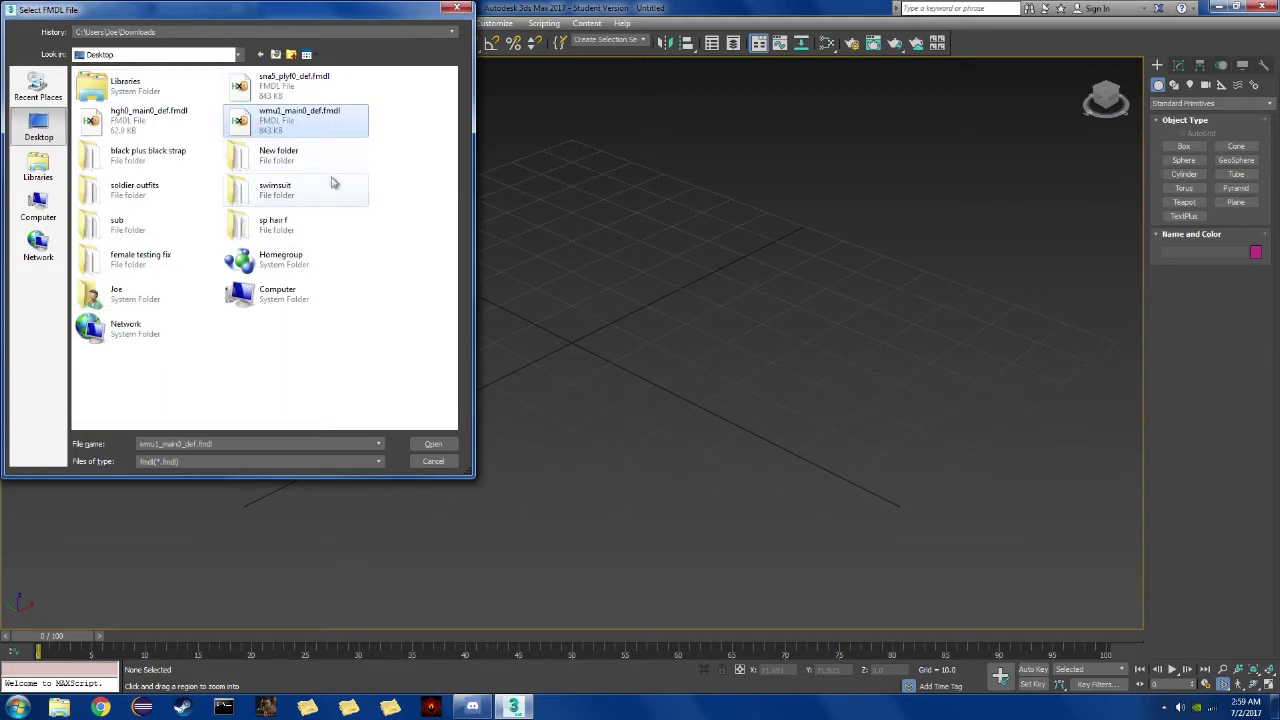
left_click(432, 446)
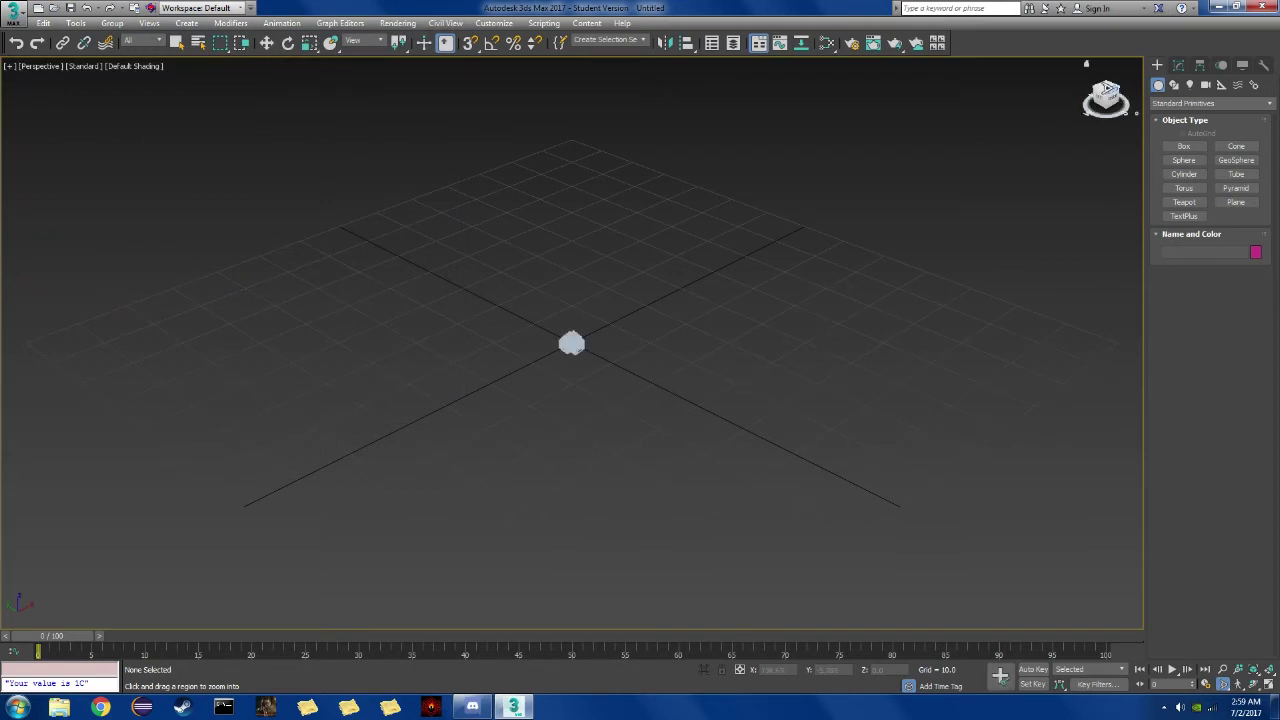
Examine the imported character from the front, checking the face, eyepatch, headphones and facial bones up close.
left_click(1106, 88)
scroll(580, 331, "up", 5)
scroll(486, 405, "up", 4)
scroll(531, 341, "up", 8)
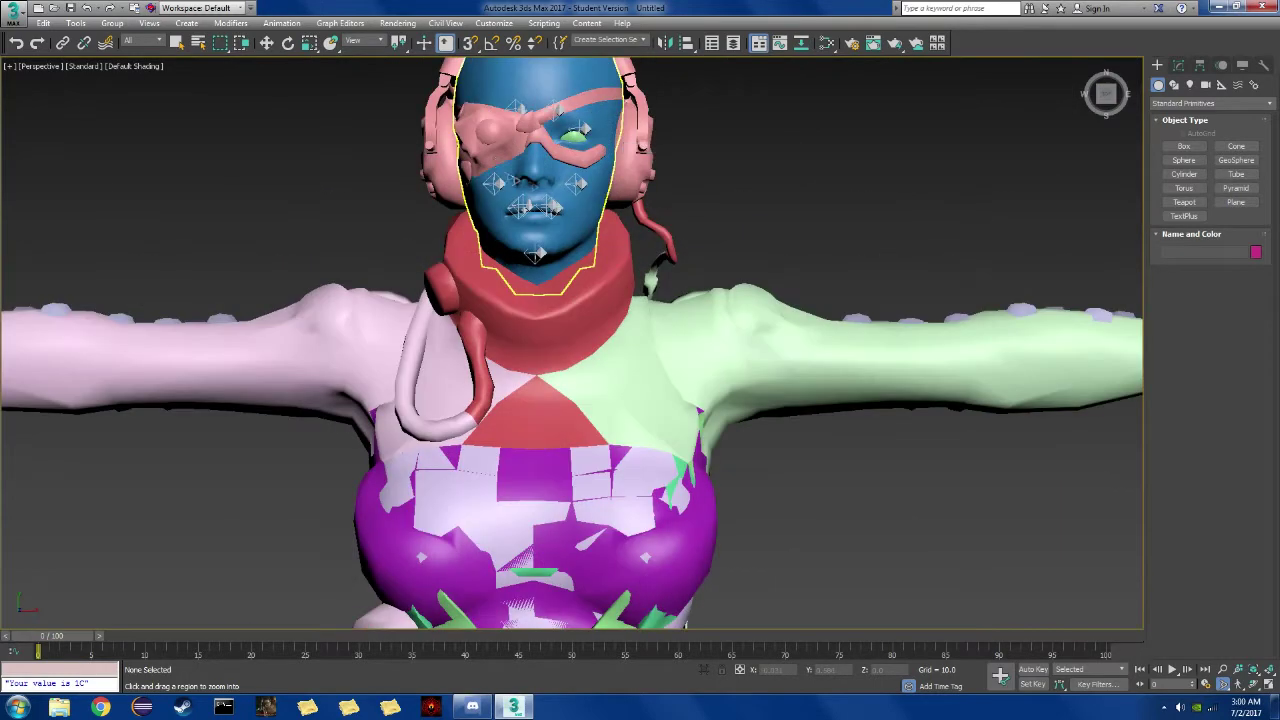
scroll(767, 234, "down", 2)
scroll(768, 236, "down", 2)
middle_click_drag(795, 369, 688, 434)
scroll(614, 230, "up", 8)
scroll(614, 230, "down", 3)
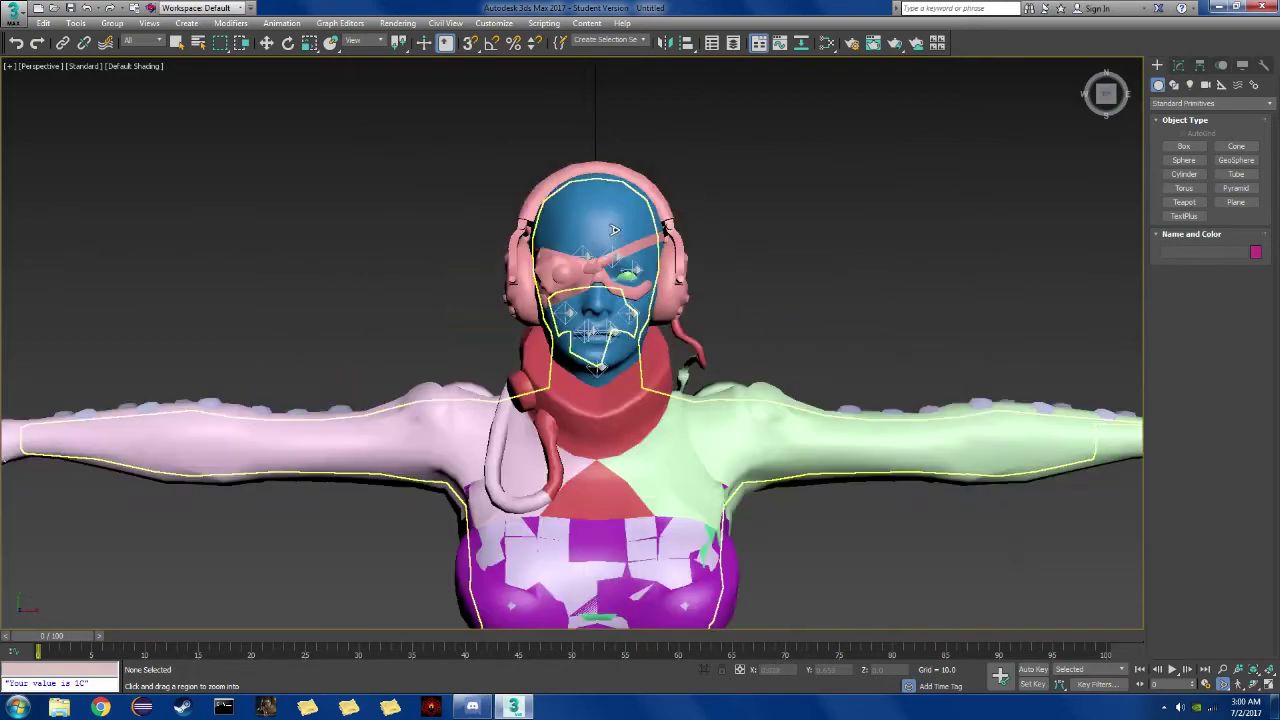
scroll(614, 260, "up", 6)
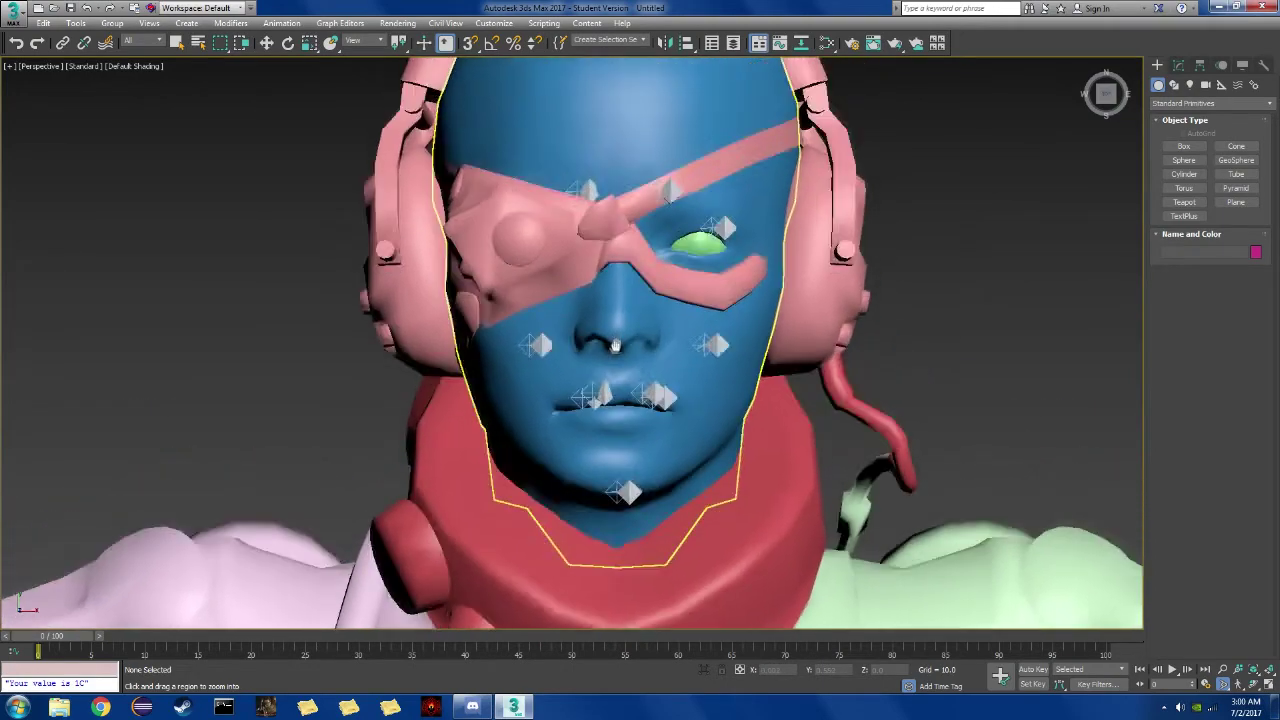
scroll(565, 415, "down", 2)
scroll(565, 415, "down", 4)
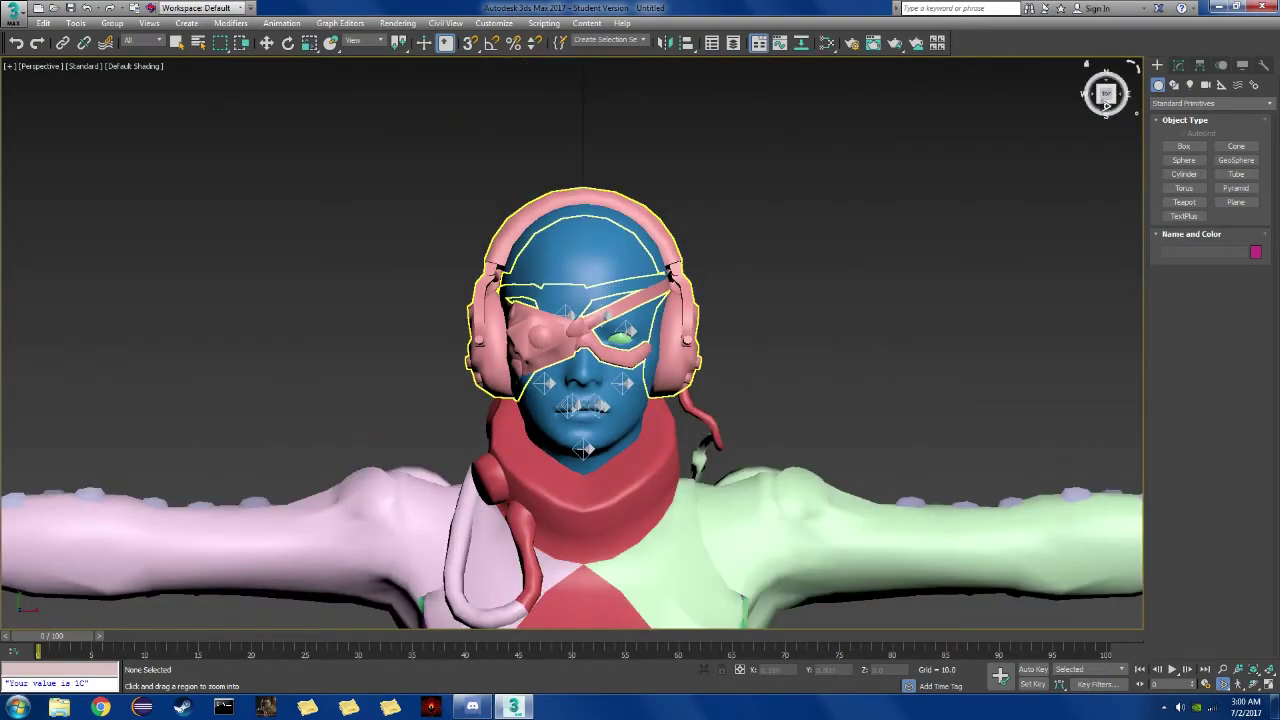
Select all head faces of the blue outer head mesh and hide them.
left_click(266, 43)
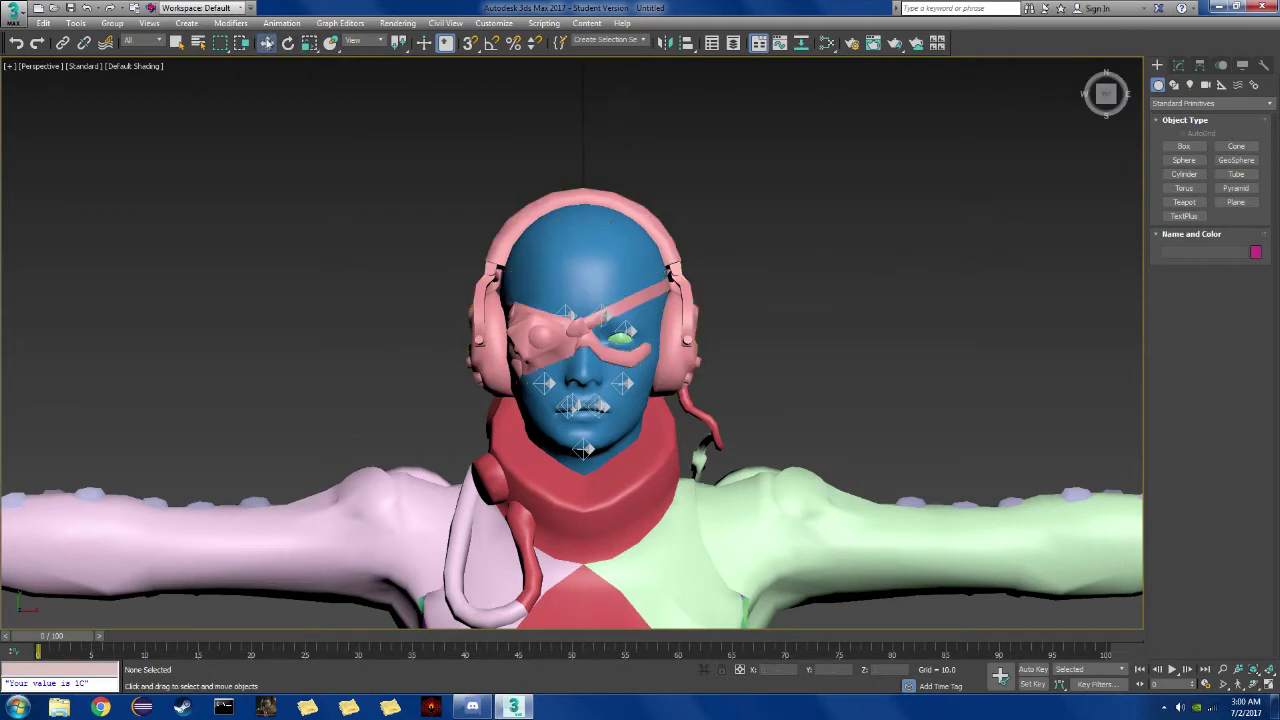
left_click(605, 279)
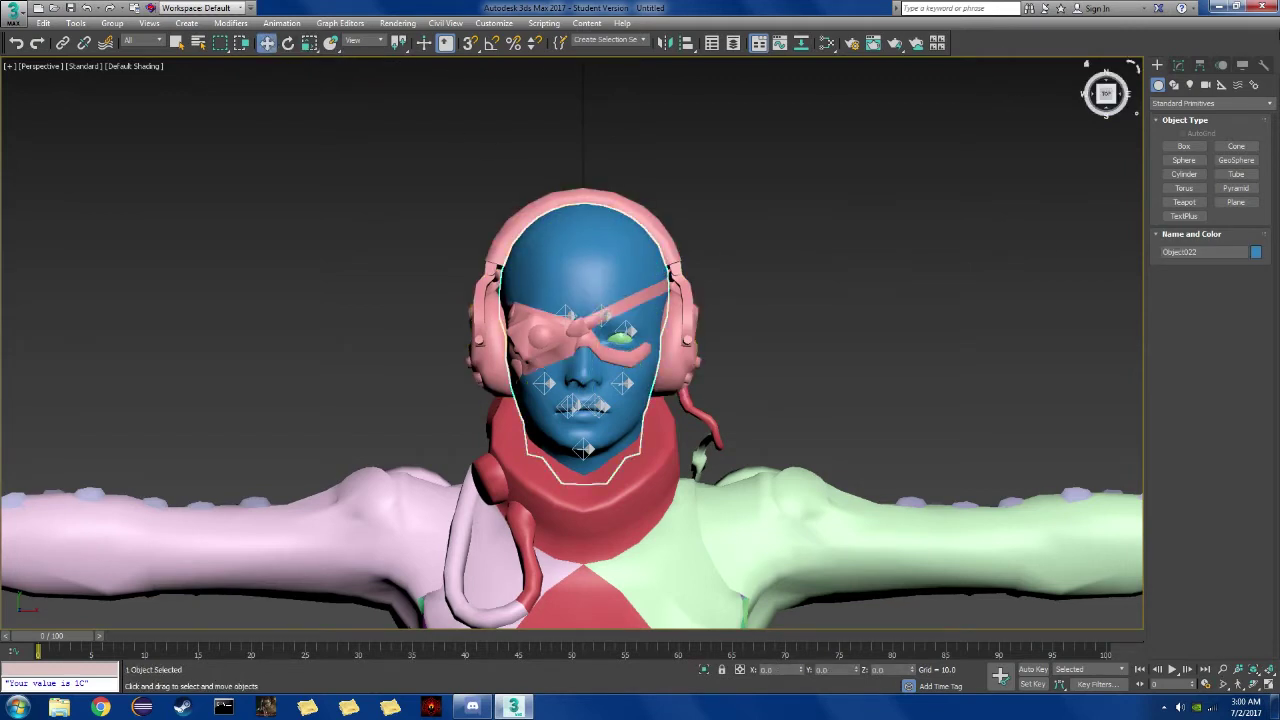
left_click(1179, 65)
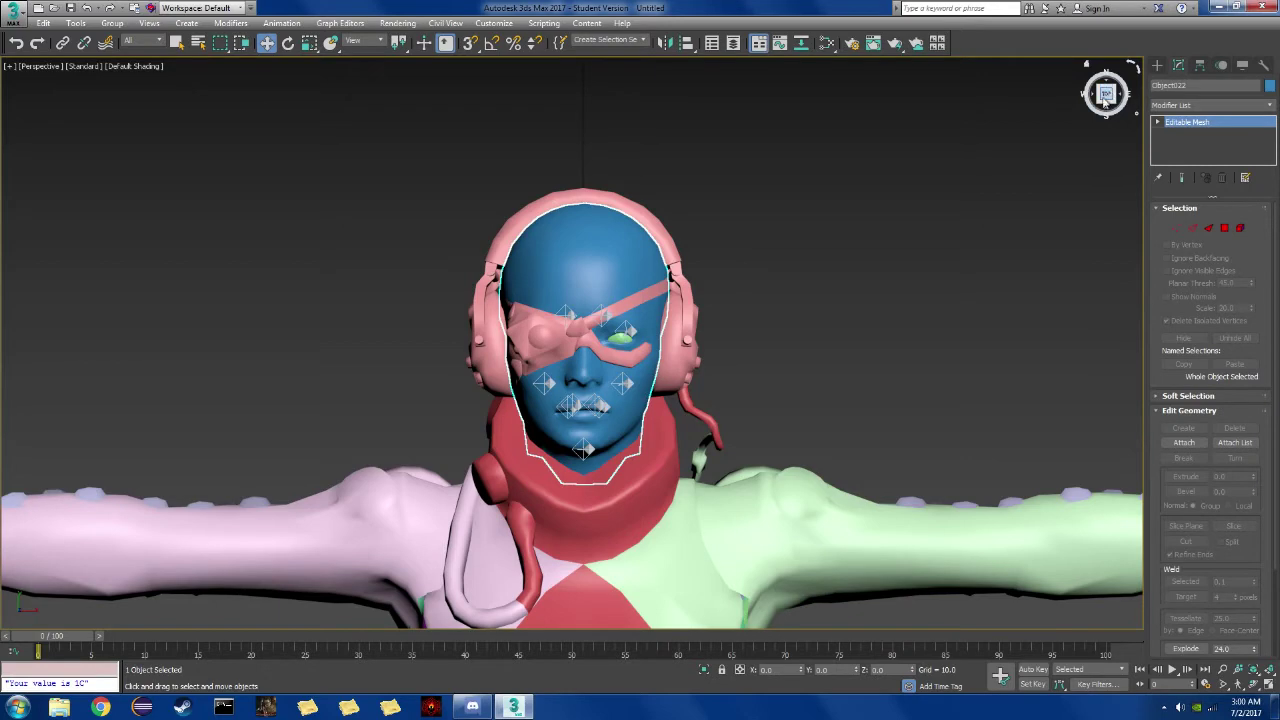
left_click_drag(1105, 105, 1106, 81)
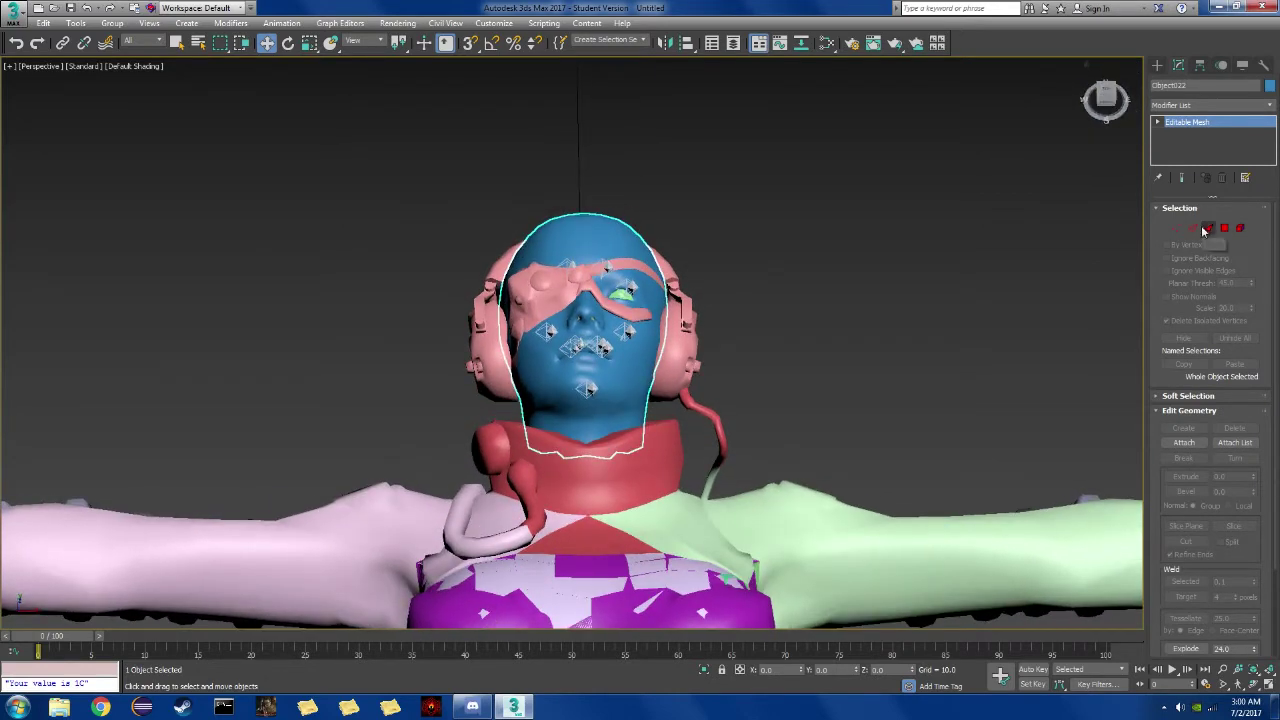
left_click(1209, 228)
left_click_drag(538, 397, 408, 493)
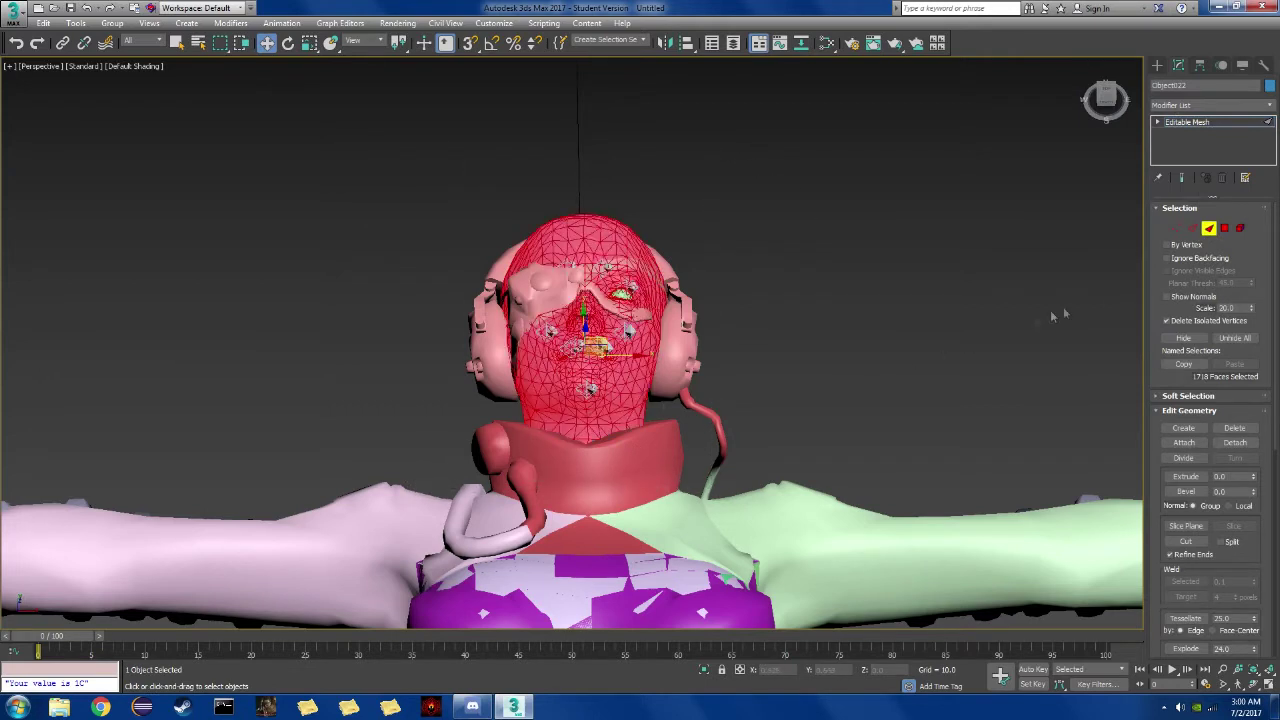
left_click(1183, 338)
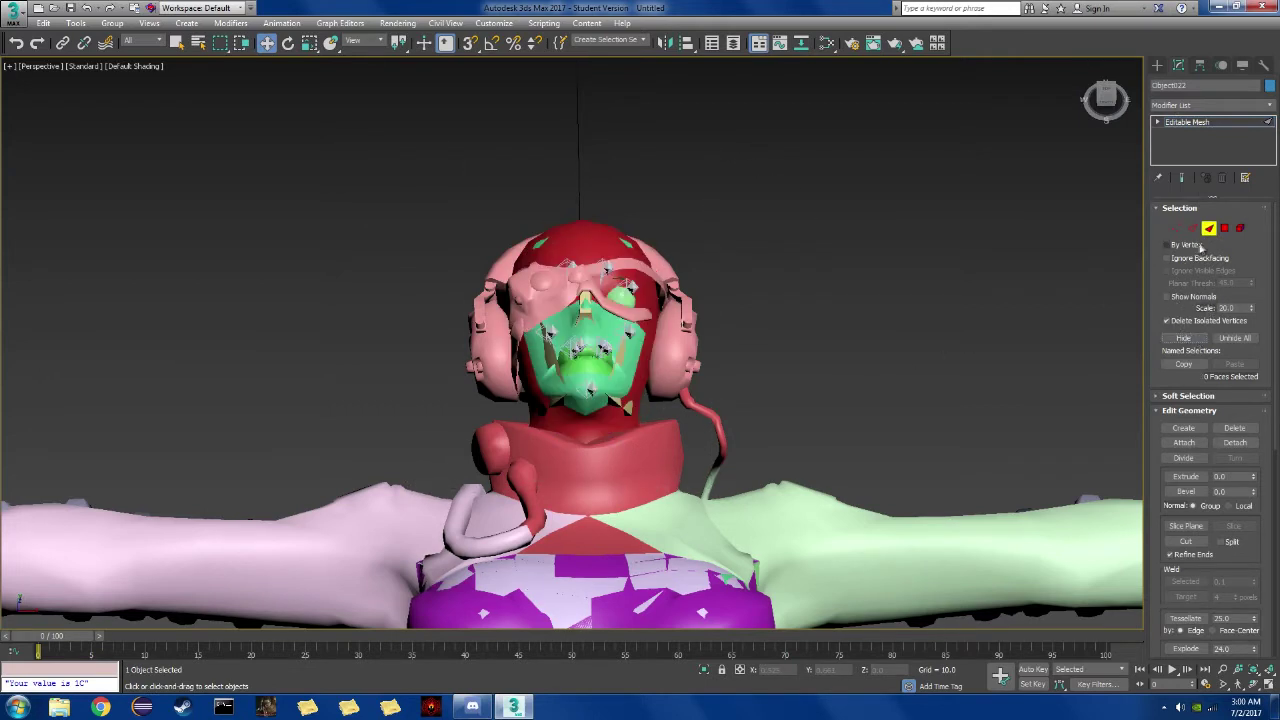
left_click(1209, 228)
Hide the head and neck faces of the red low-detail mesh beneath the outer head.
left_click(607, 233)
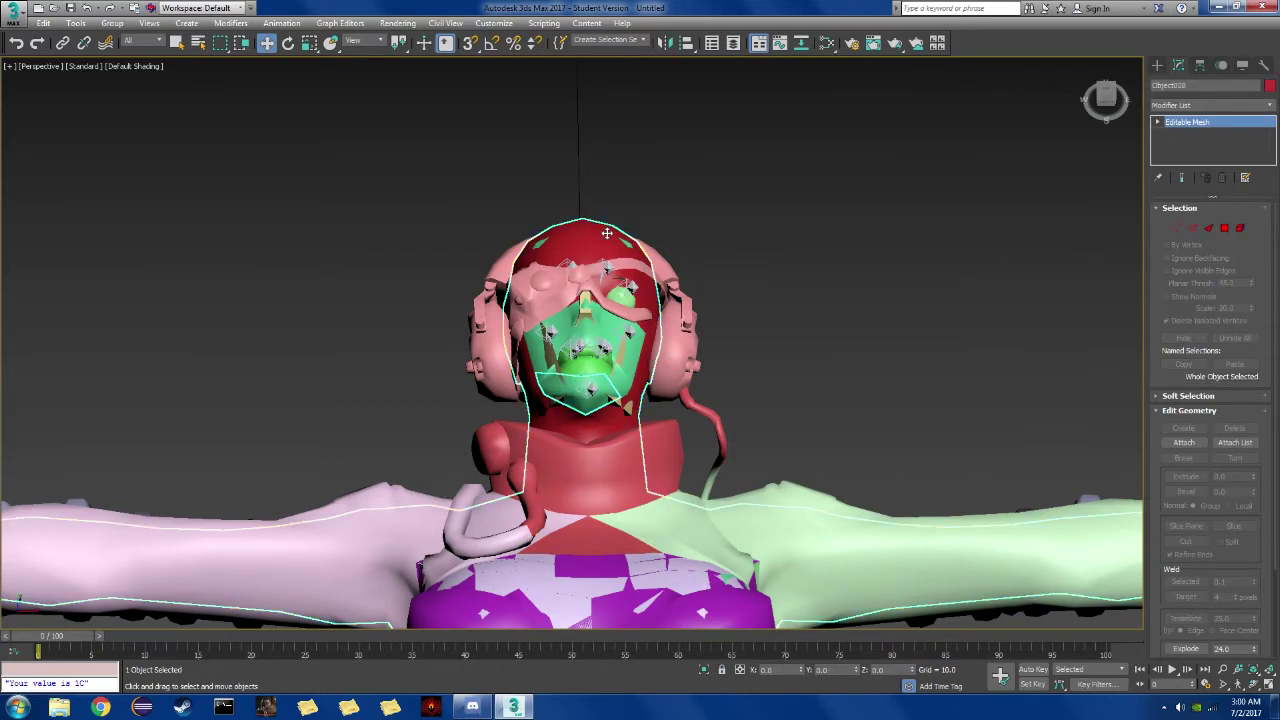
left_click(1208, 229)
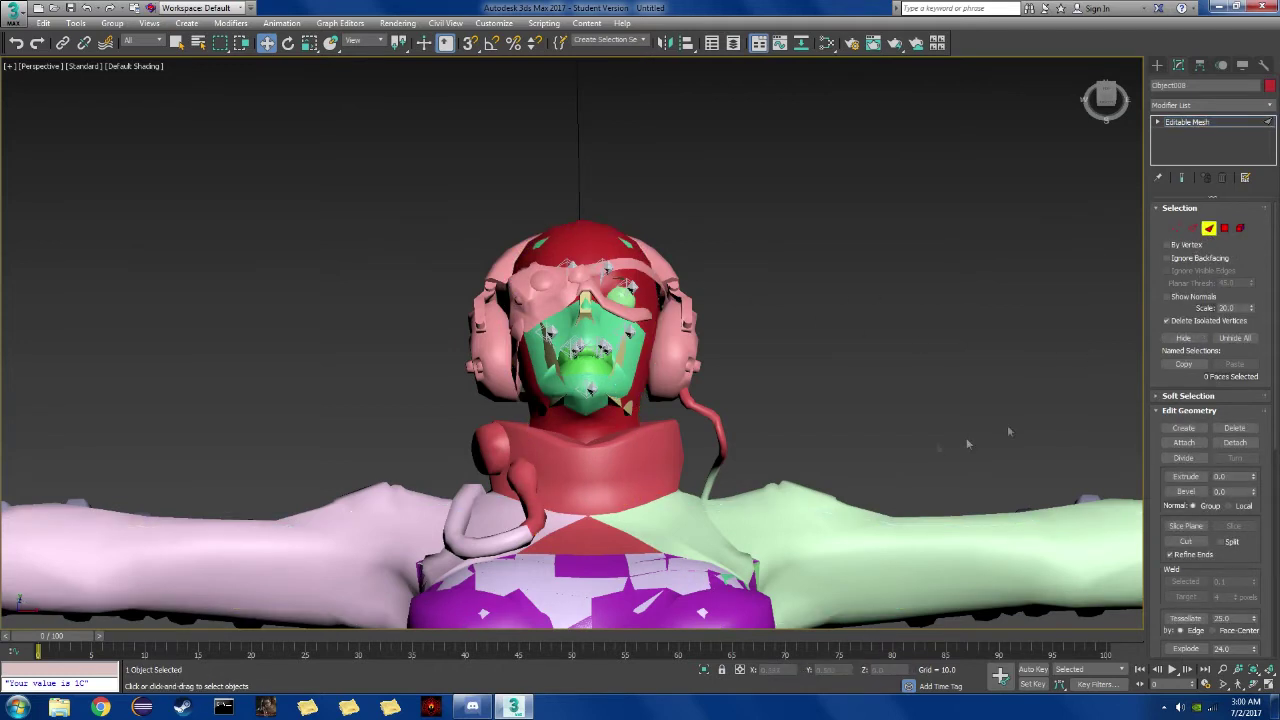
left_click_drag(440, 487, 440, 485)
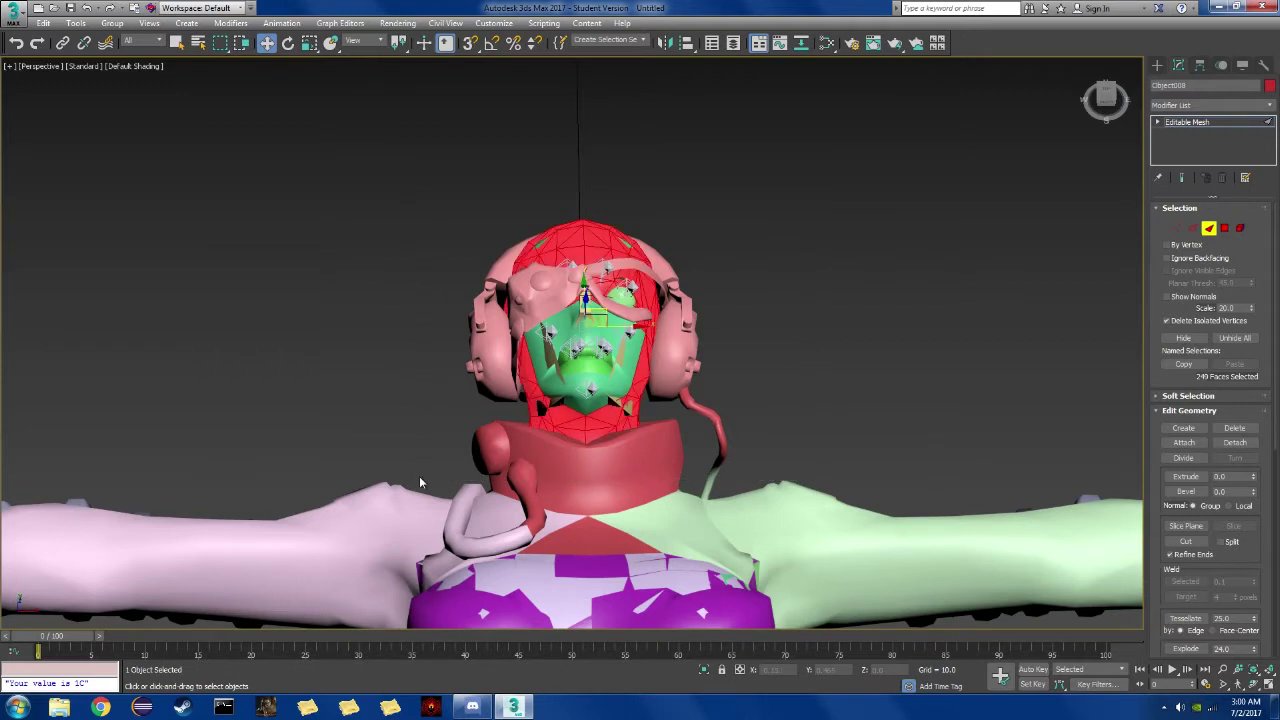
left_click(1184, 338)
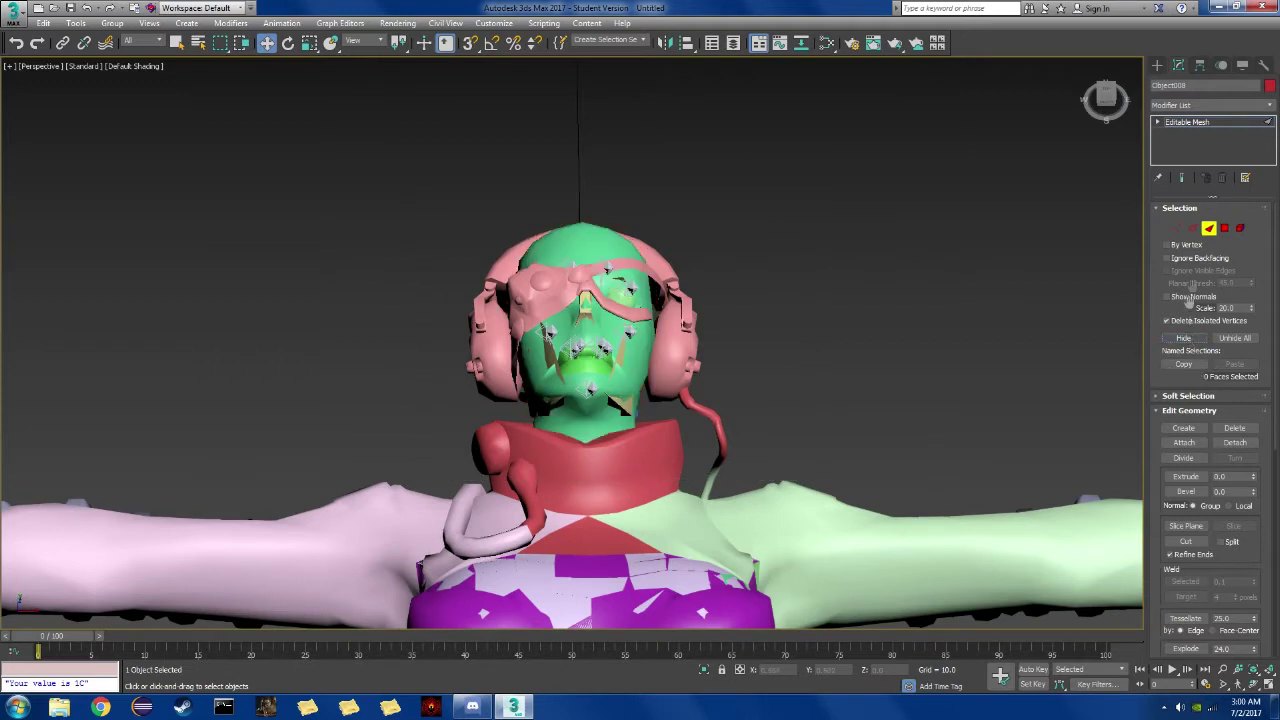
left_click(1209, 228)
Hide the head and neck faces of the green low-detail body mesh.
left_click(600, 243)
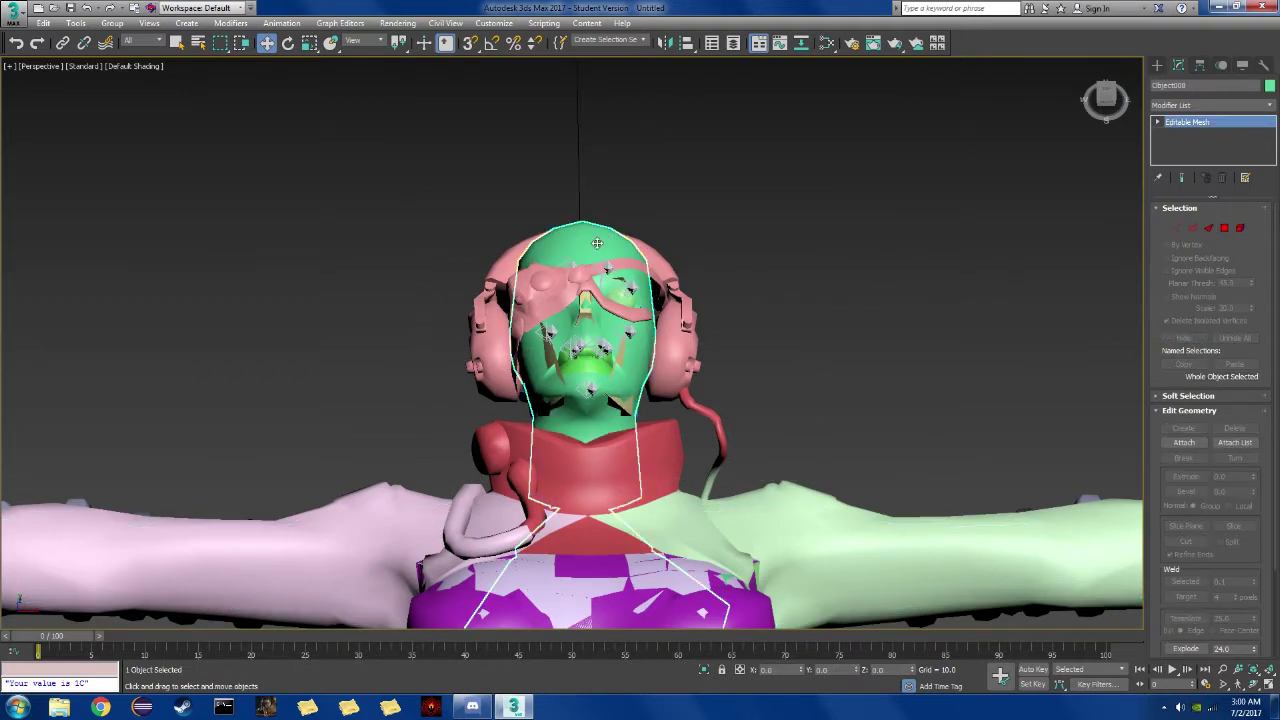
left_click(1209, 228)
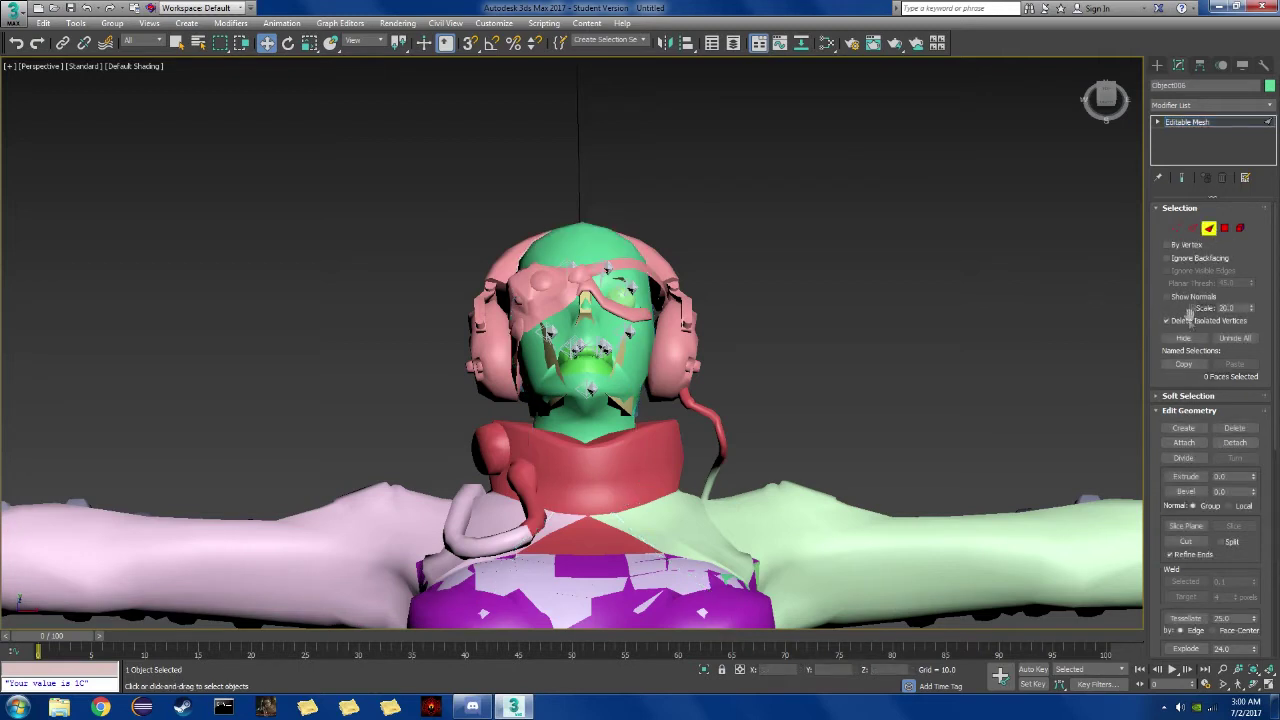
left_click_drag(432, 492, 412, 467)
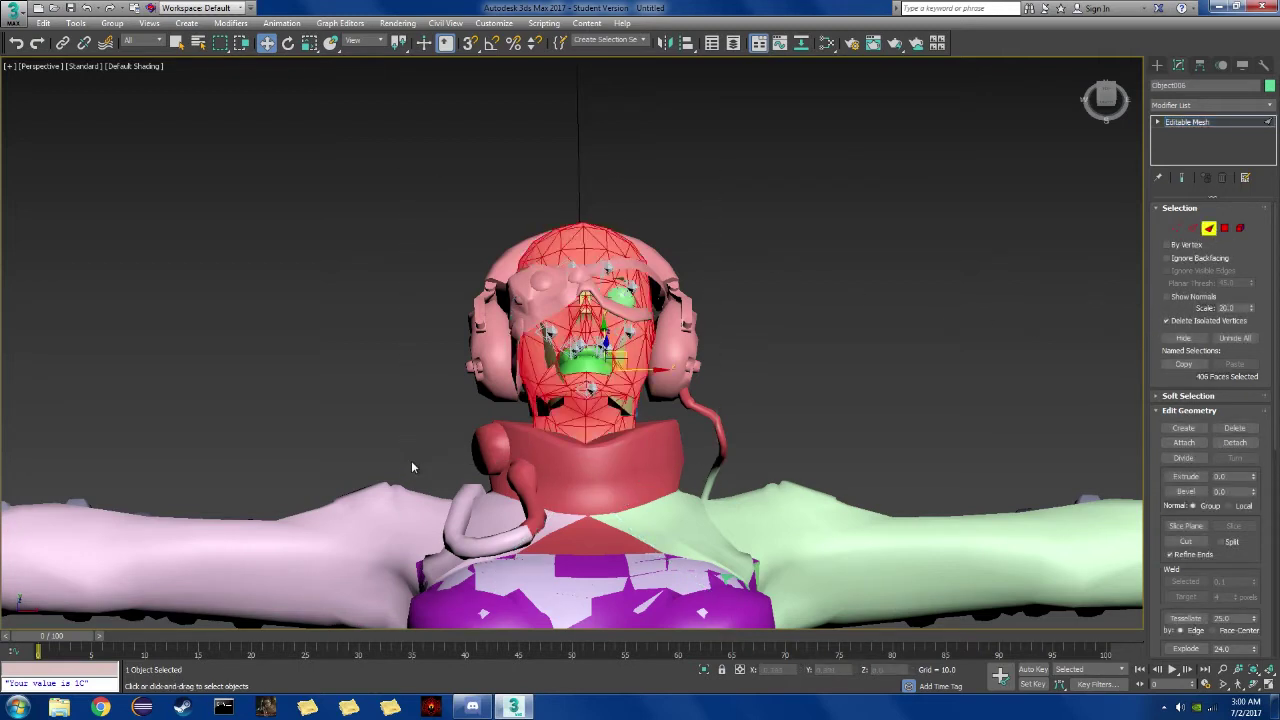
left_click(1195, 340)
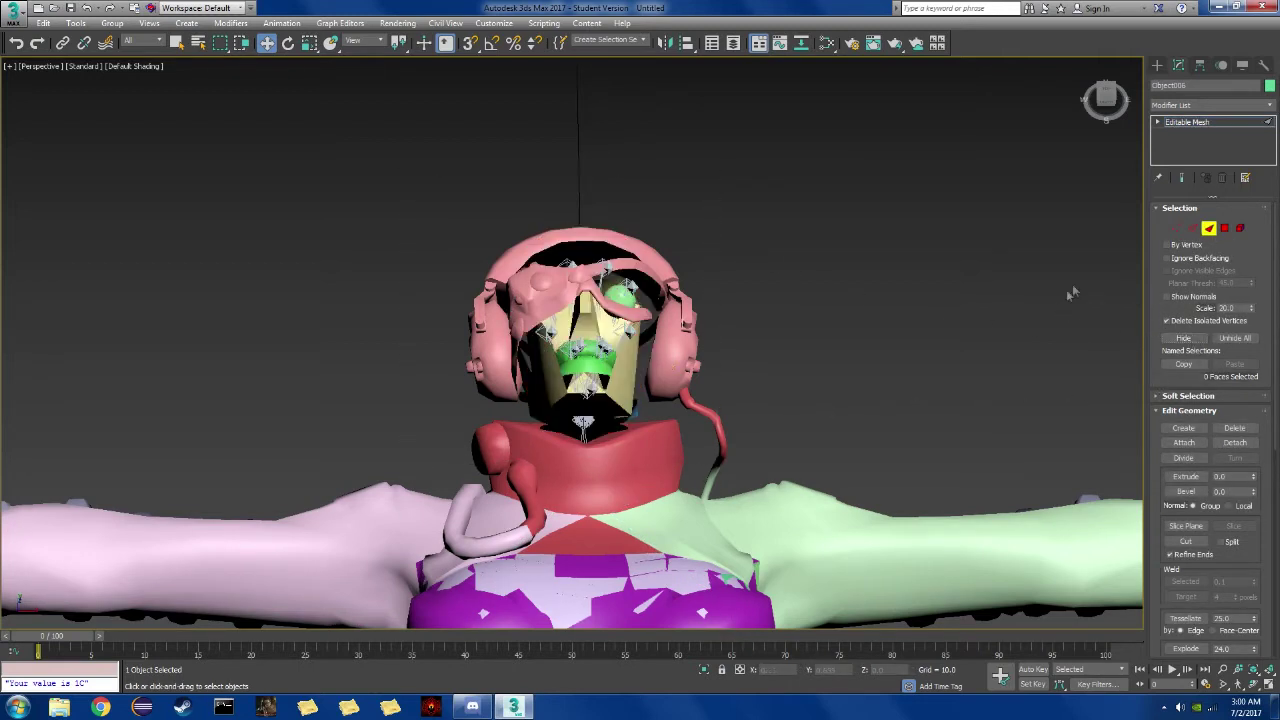
left_click(1205, 230)
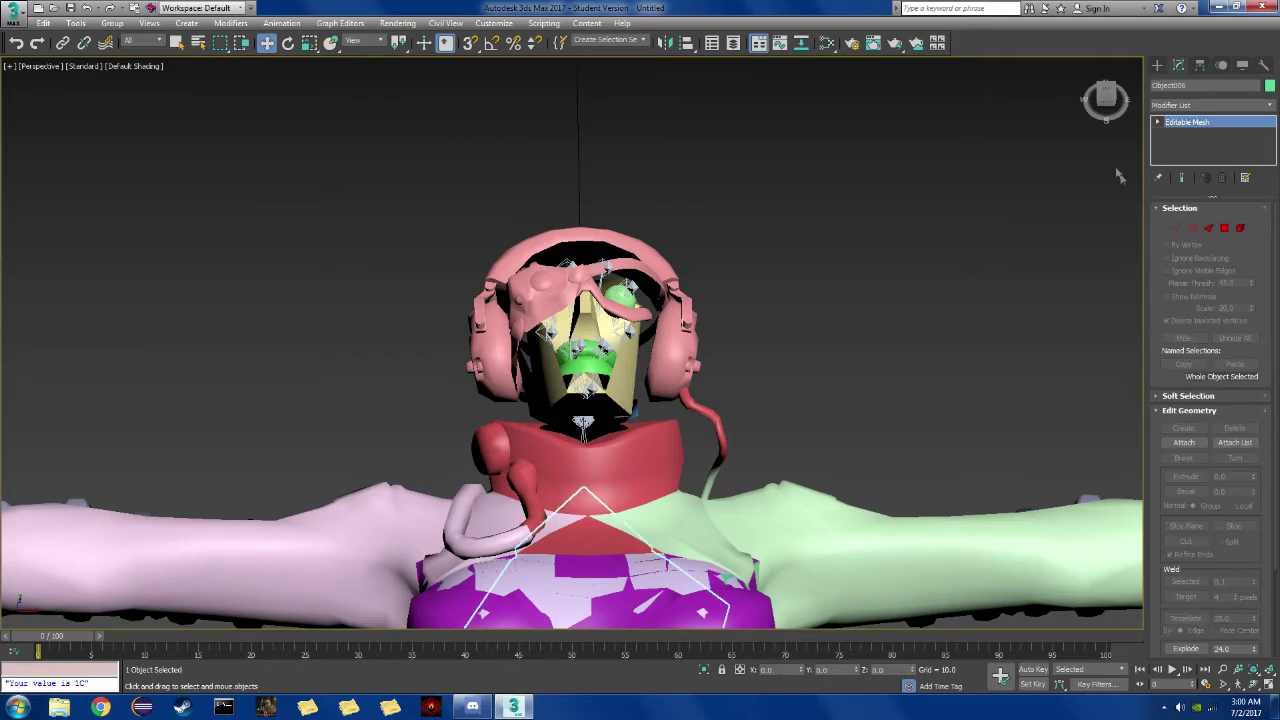
Hide all faces of the beige mesh around the nose, cheeks and chin.
left_click(1107, 98)
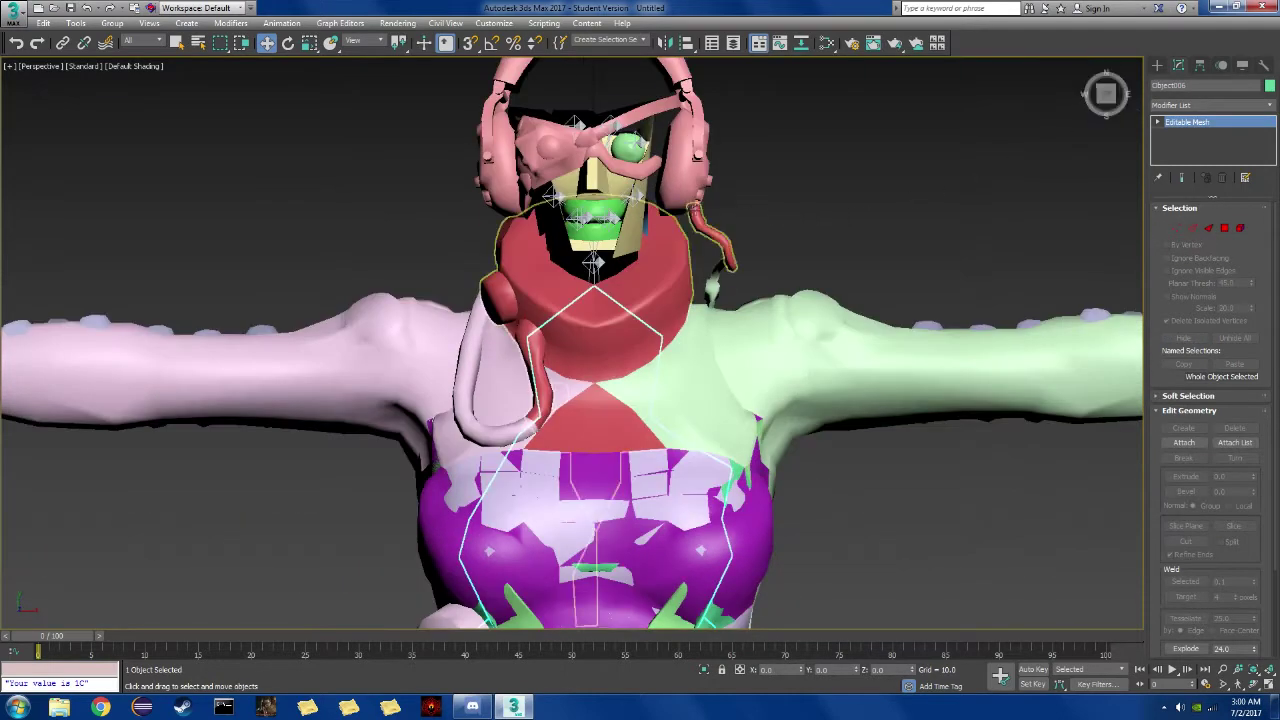
left_click(630, 228)
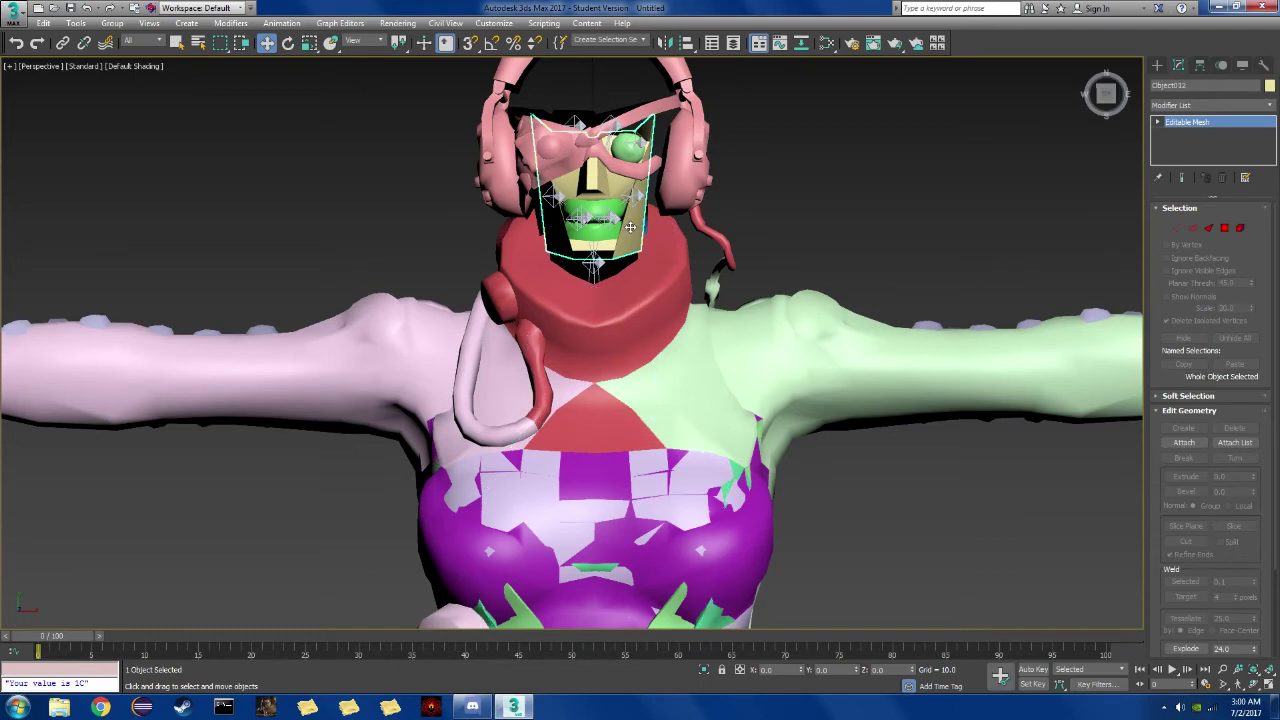
left_click_drag(1104, 102, 1086, 65)
left_click(1209, 228)
middle_click_drag(953, 222, 949, 312)
left_click_drag(552, 302, 440, 378)
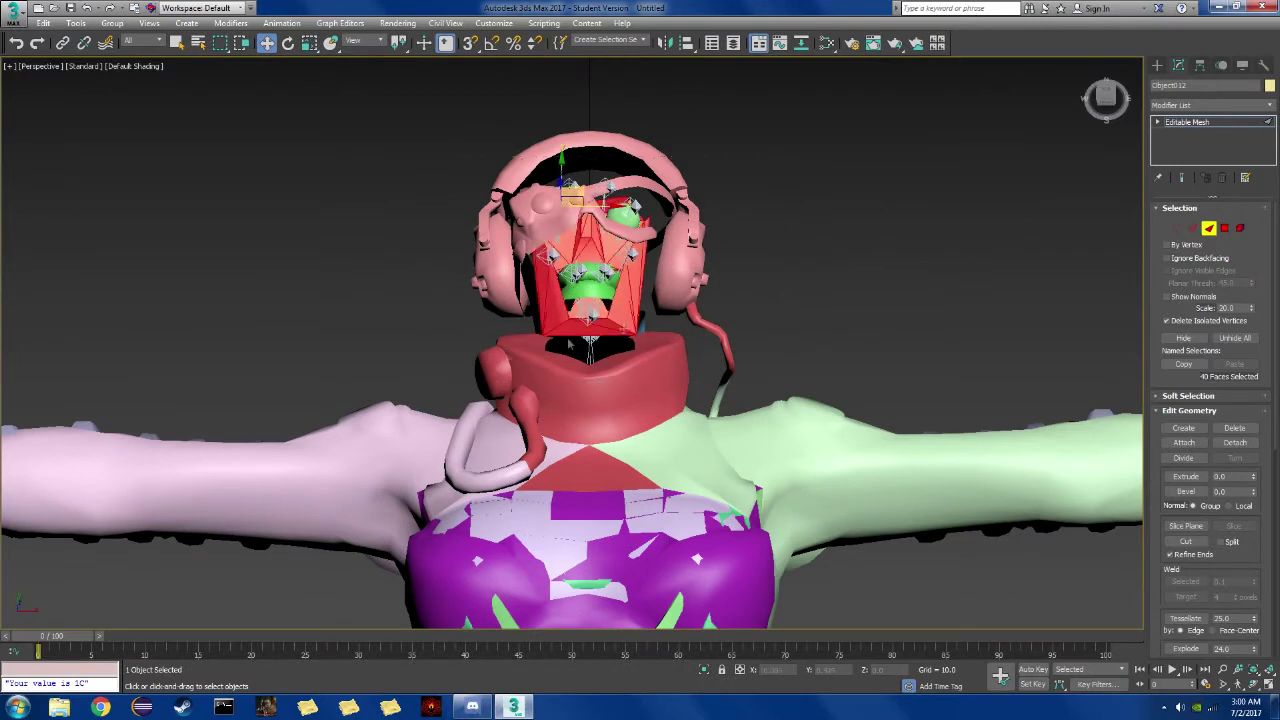
left_click(1184, 338)
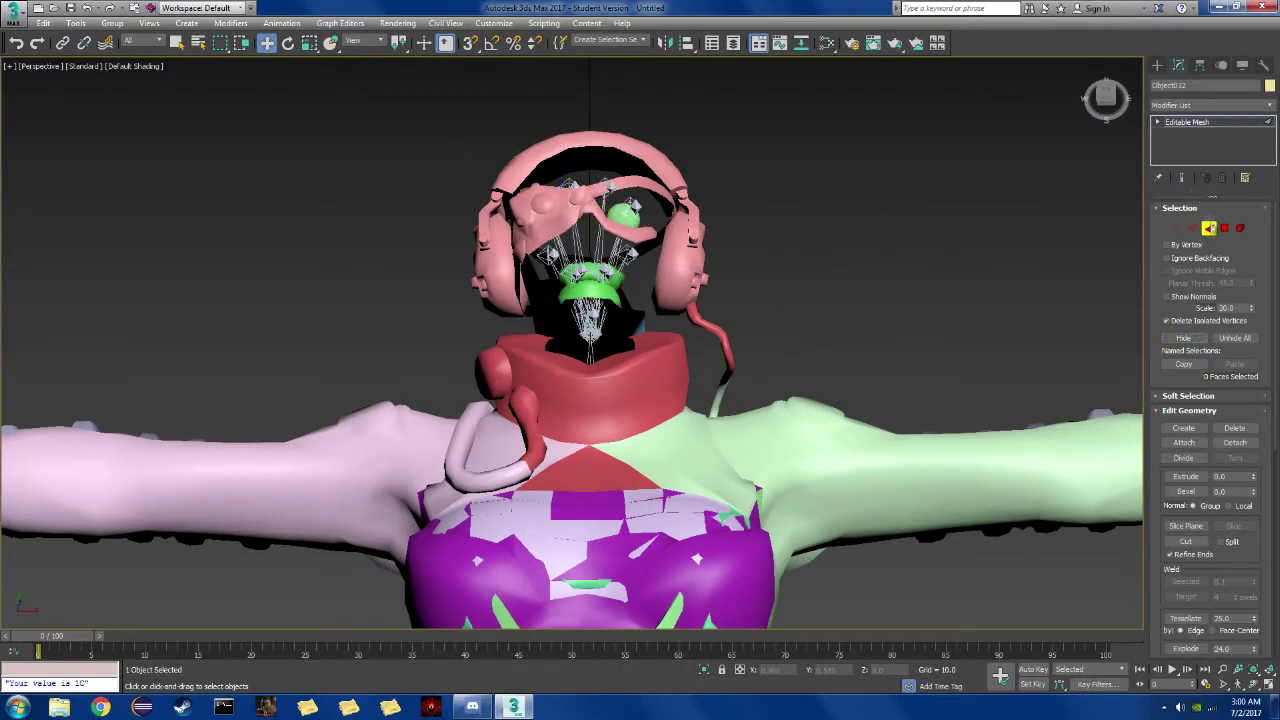
left_click(1208, 228)
Select all faces of the green mouth mesh inside the head and hide them.
left_click(605, 290)
left_click(1209, 229)
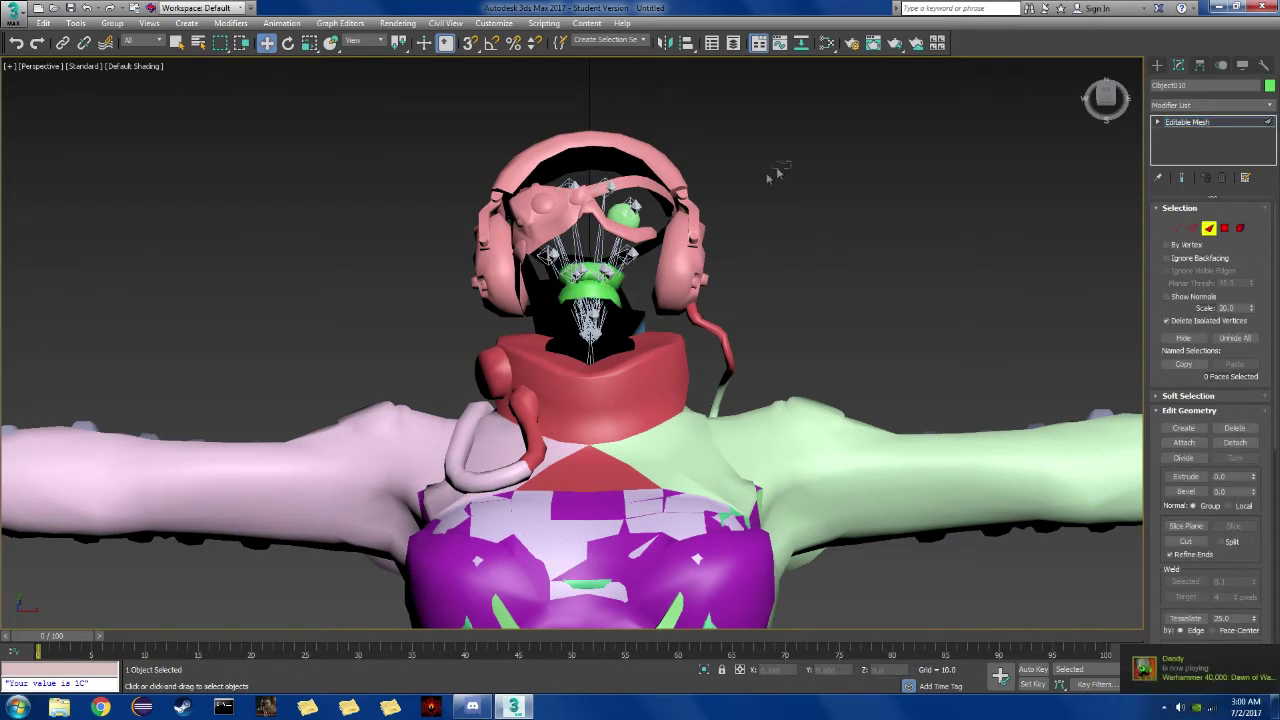
left_click_drag(455, 328, 453, 331)
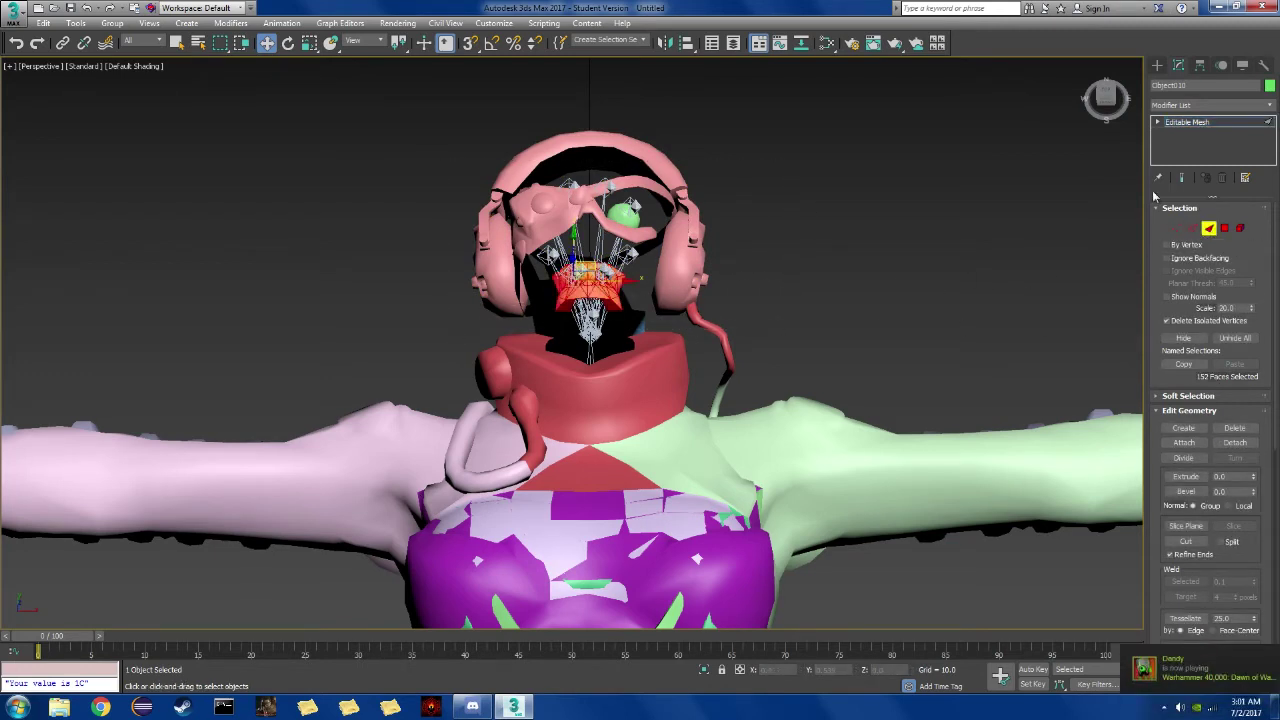
left_click(1183, 338)
Hide the remaining head and neck faces of the blue mesh behind the red collar and clear the object selection.
left_click_drag(1098, 96, 1106, 95)
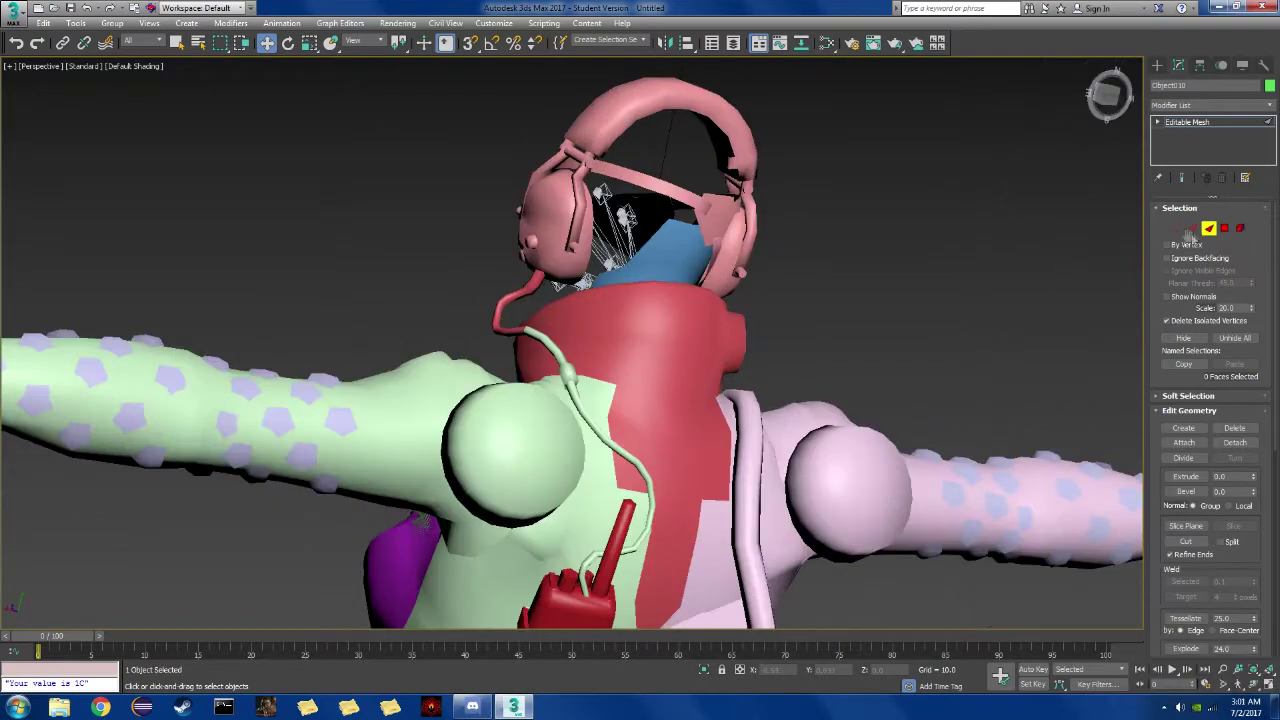
left_click(1211, 229)
left_click(658, 240)
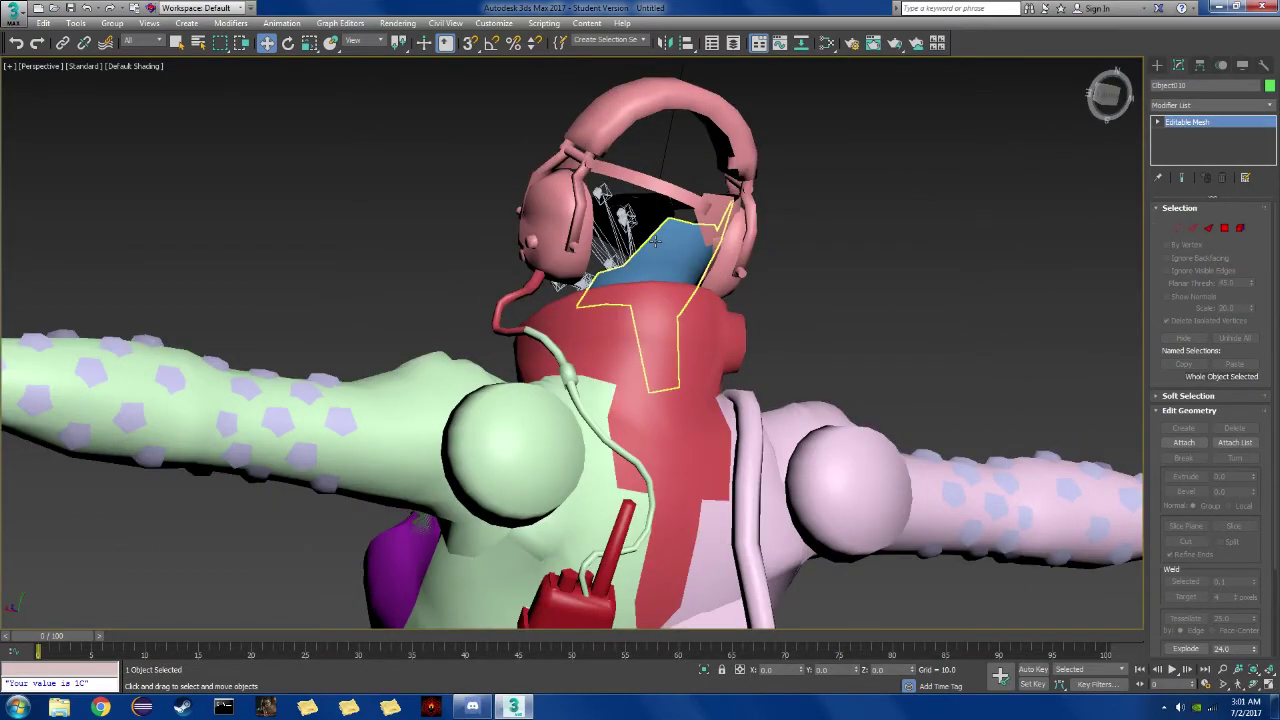
left_click(1209, 228)
left_click(1108, 95)
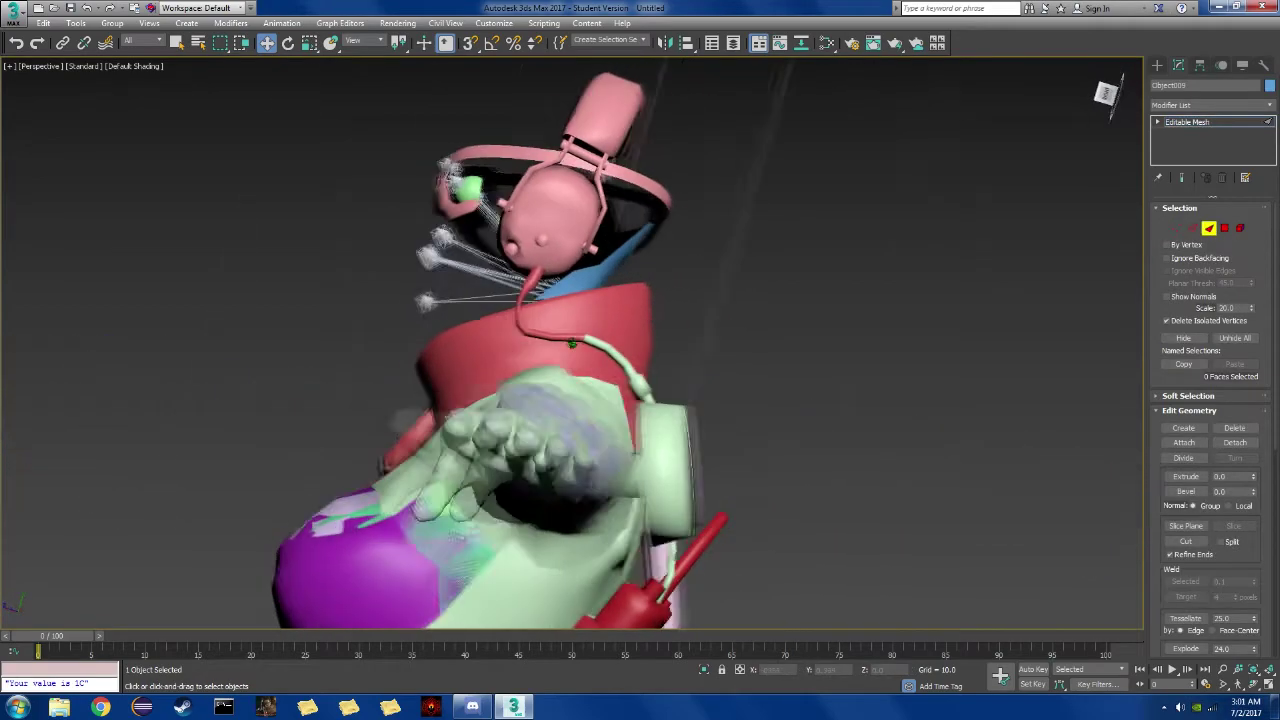
left_click(1104, 95)
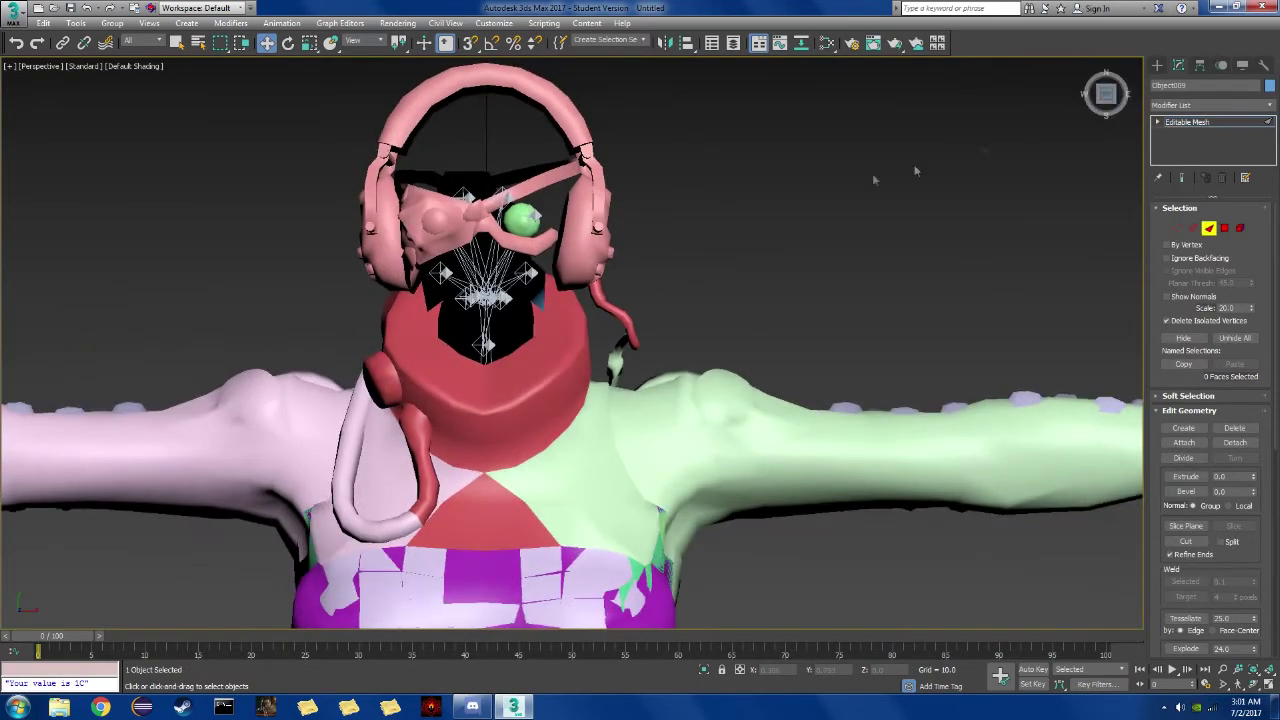
left_click_drag(608, 131, 352, 326)
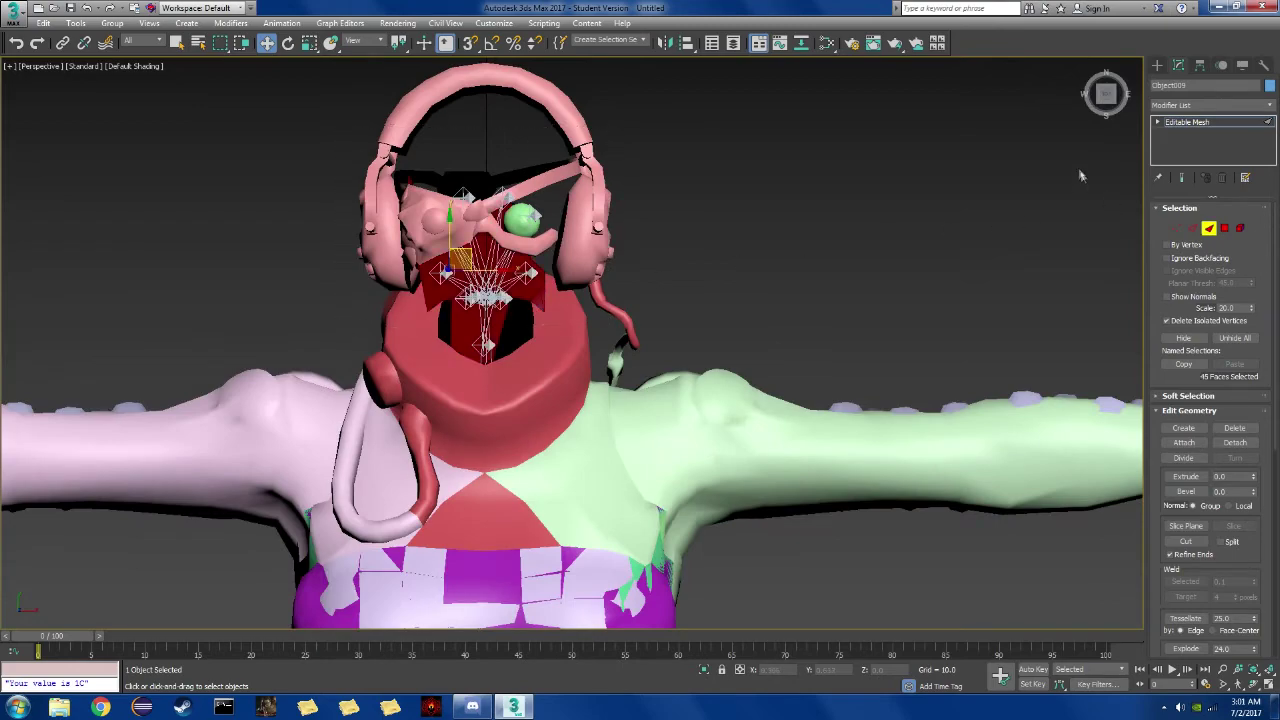
left_click_drag(1108, 97, 1138, 113)
left_click(1183, 338)
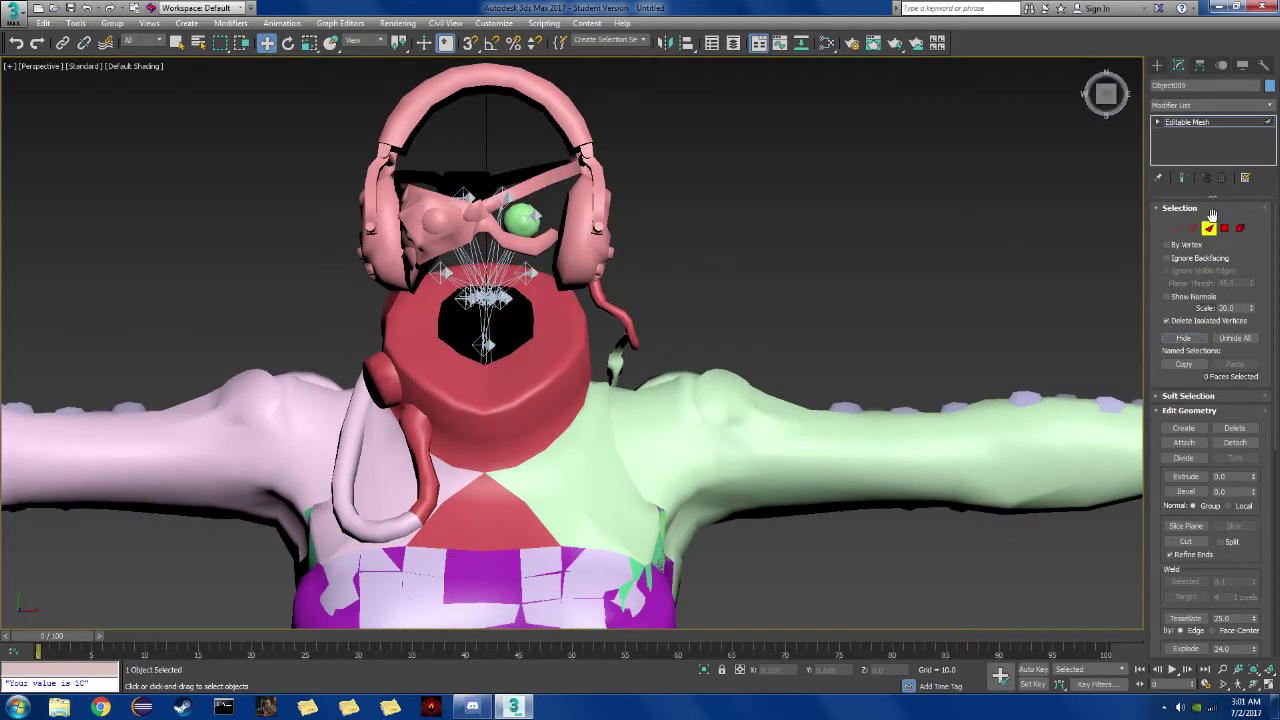
left_click(814, 155)
Run the MGSV Face Injector.ms script on wmu1_main0_def.fmdl to write the hidden-face edits into the file.
scroll(917, 208, "down", 6)
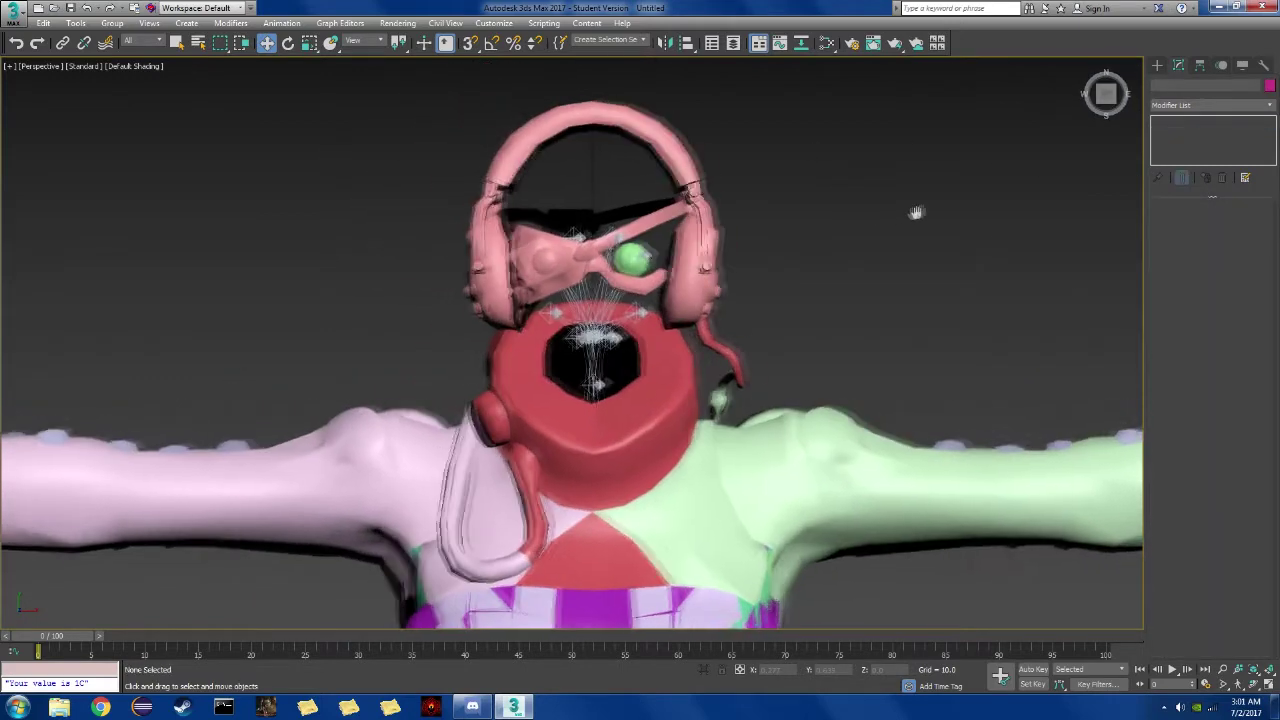
middle_click_drag(929, 213, 688, 204)
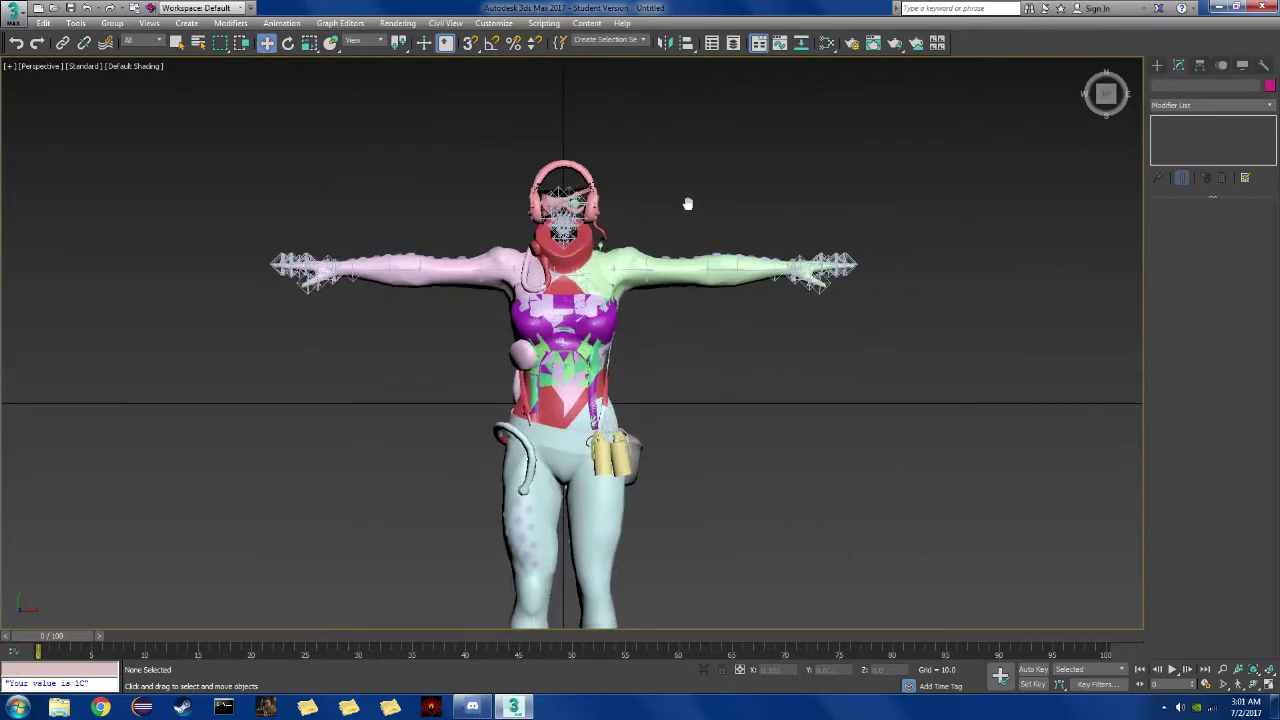
left_click(548, 24)
mouse_move(587, 23)
mouse_move(548, 24)
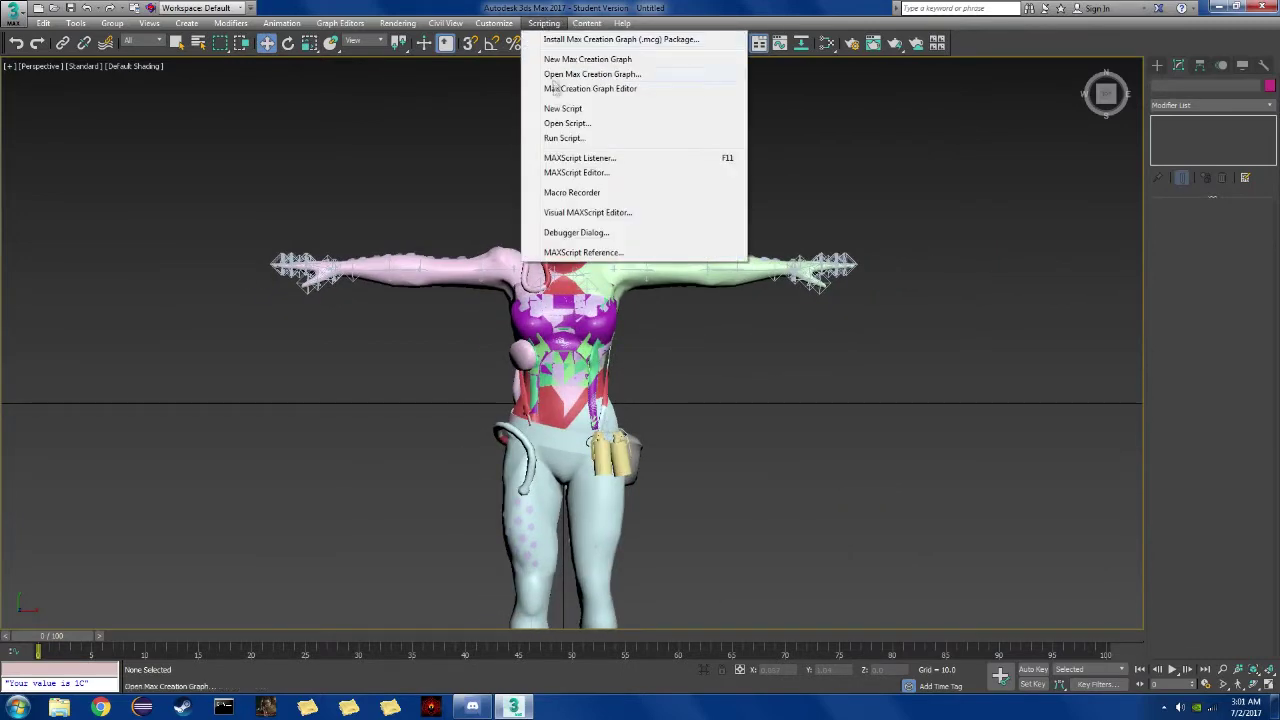
left_click(555, 141)
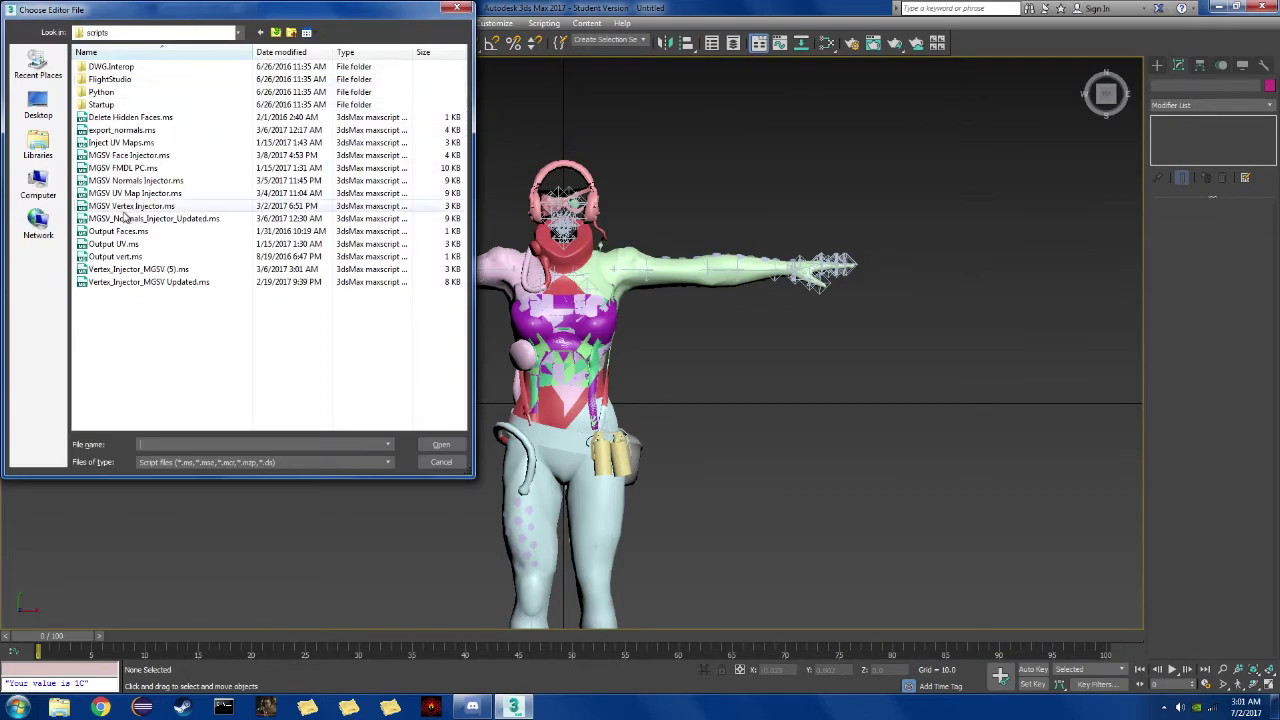
double_click(133, 167)
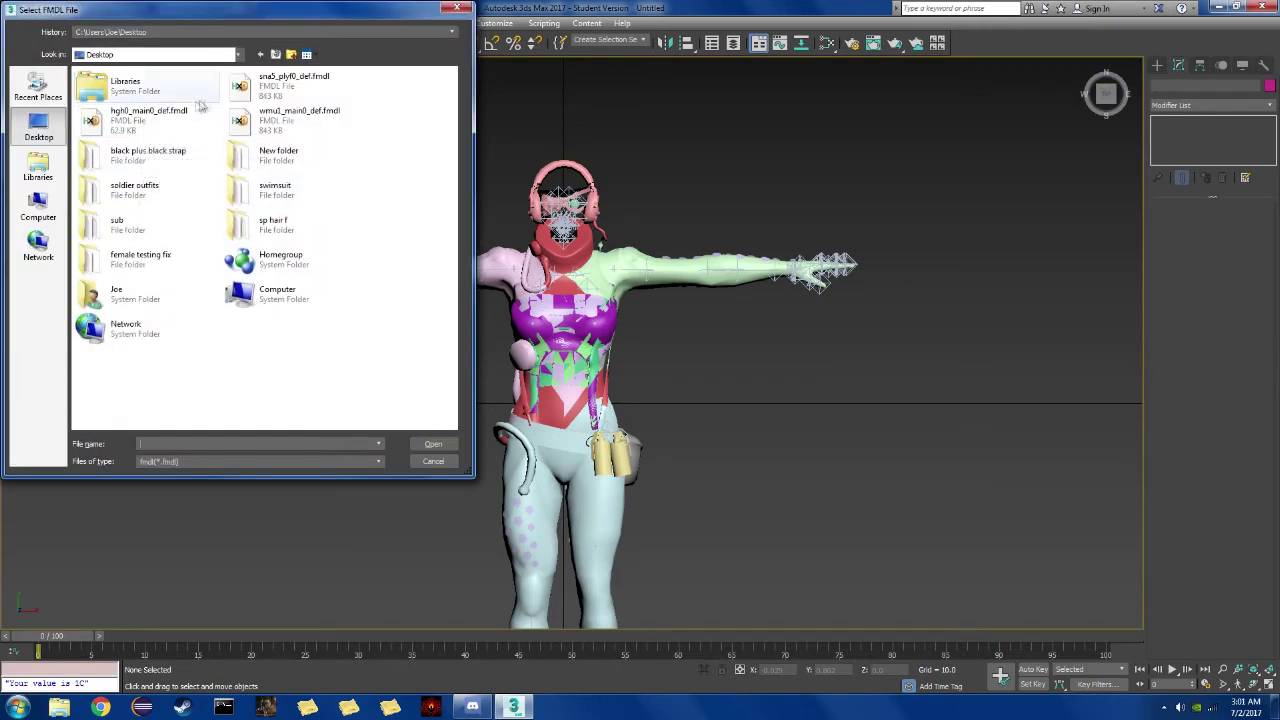
double_click(293, 120)
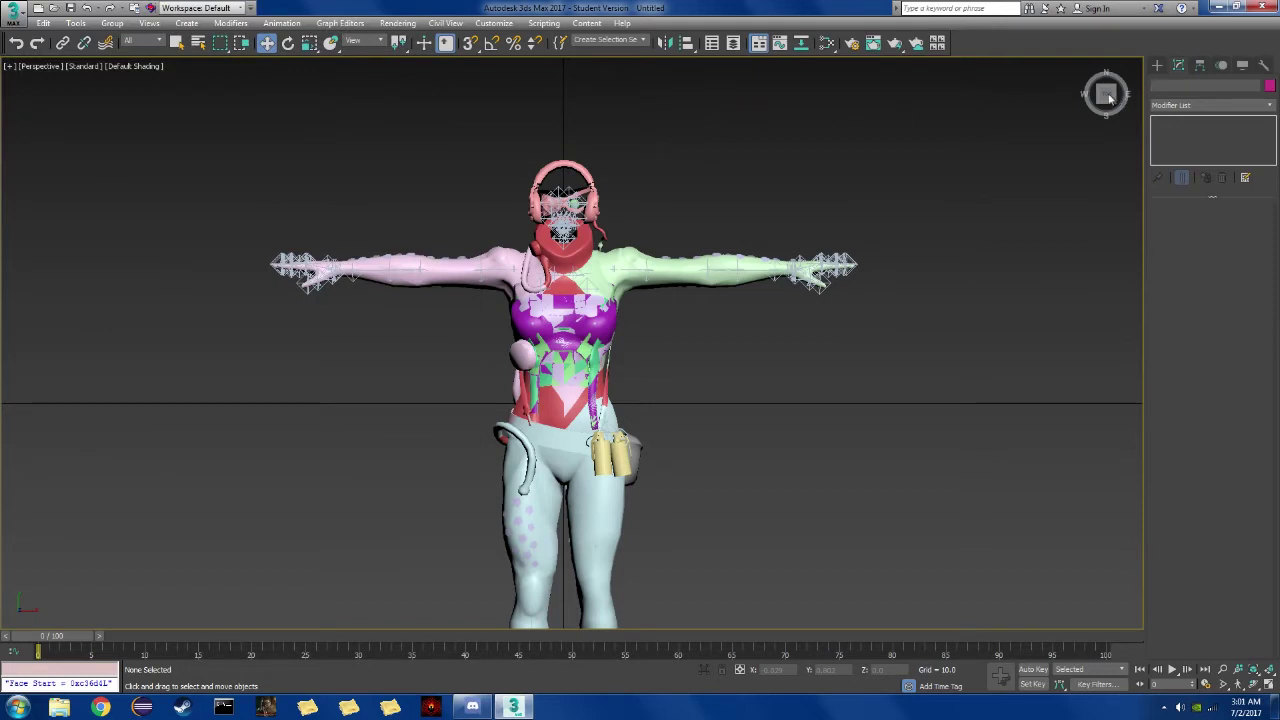
key("ctrl+a")
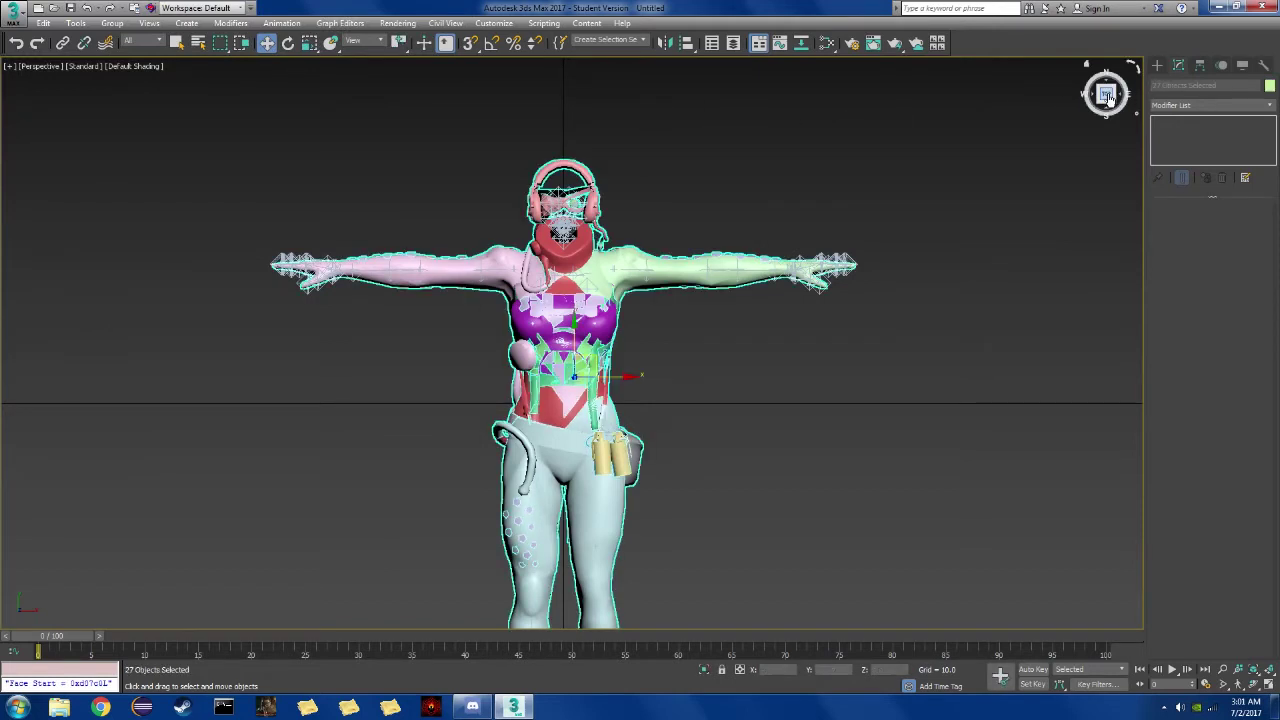
Start a new empty scene without saving the current one.
left_click_drag(1106, 98, 1106, 98)
scroll(833, 249, "down", 4)
middle_click_drag(822, 297, 759, 336)
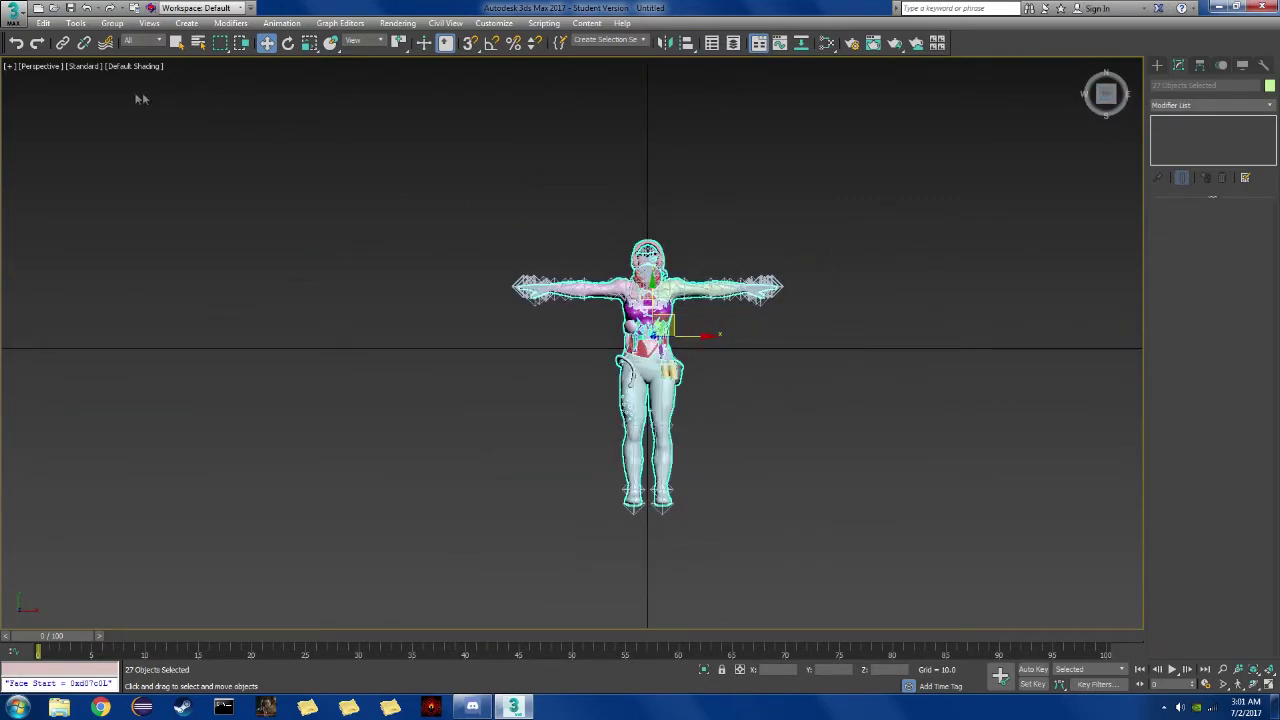
left_click(37, 7)
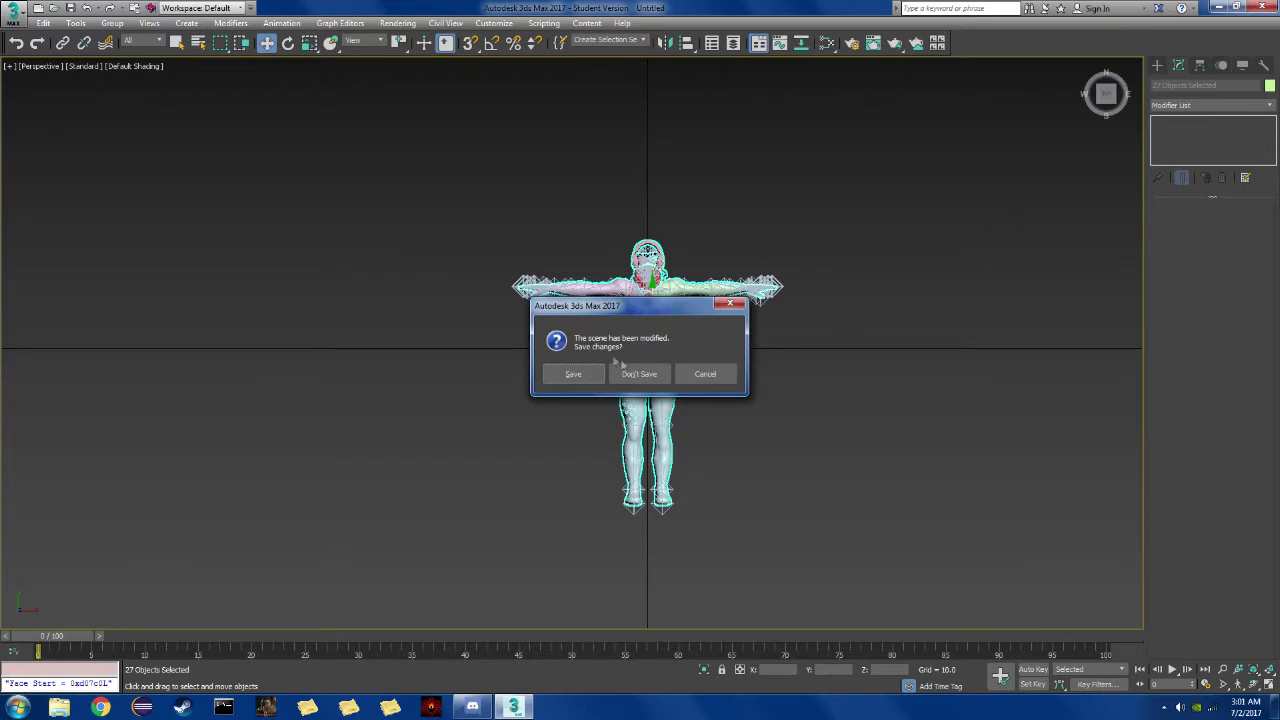
left_click(641, 372)
left_click(620, 392)
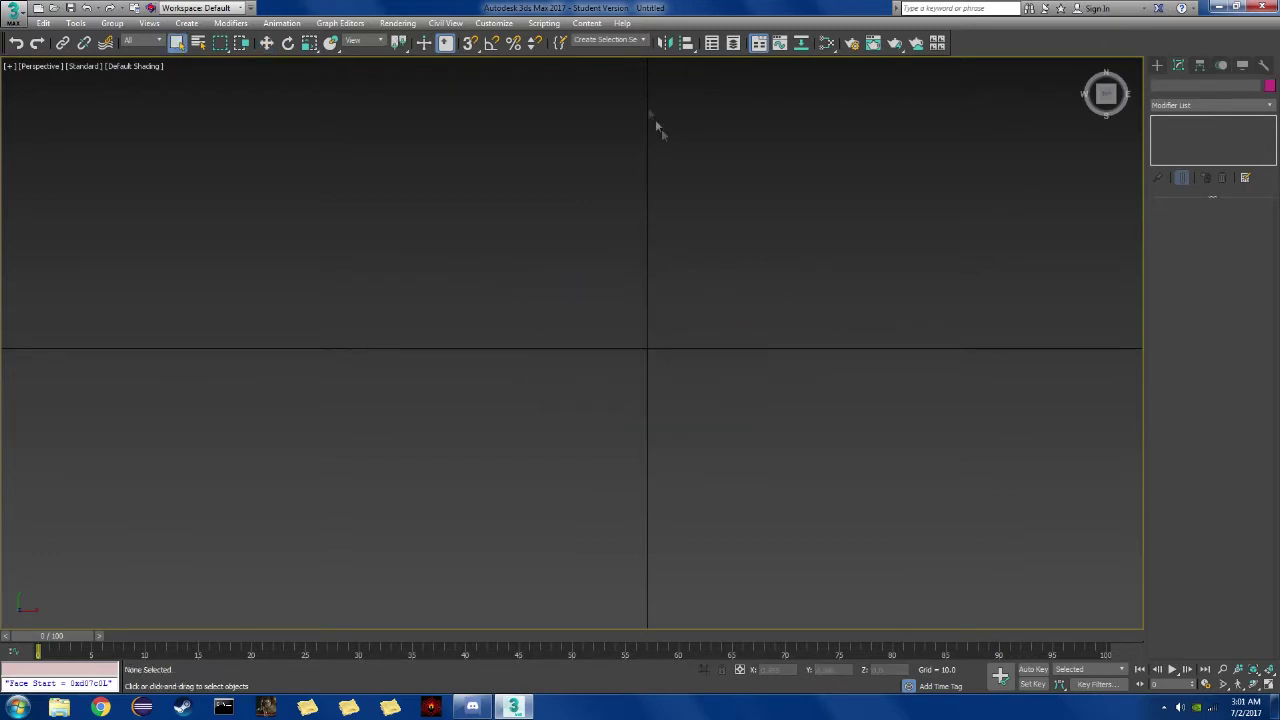
Run the MGSV FMDL PC.ms script to import wmu1_main0_def.fmdl and inspect the character's head.
left_click(543, 24)
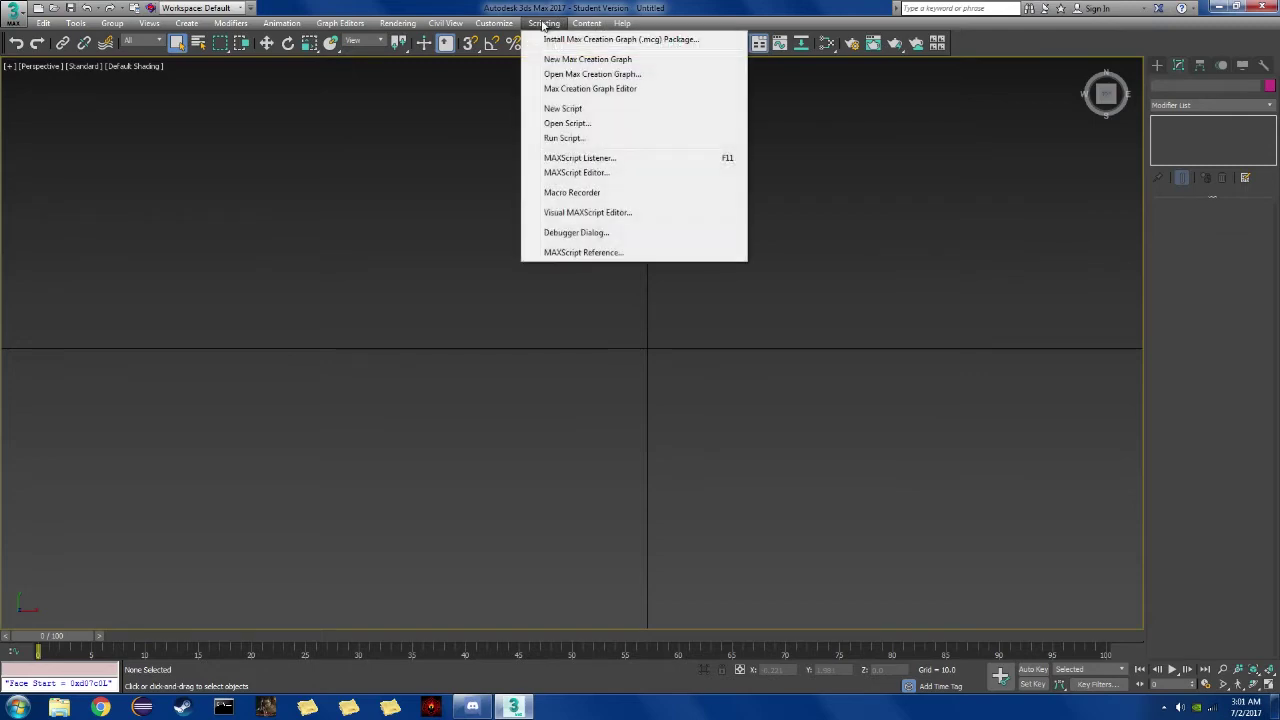
left_click(556, 121)
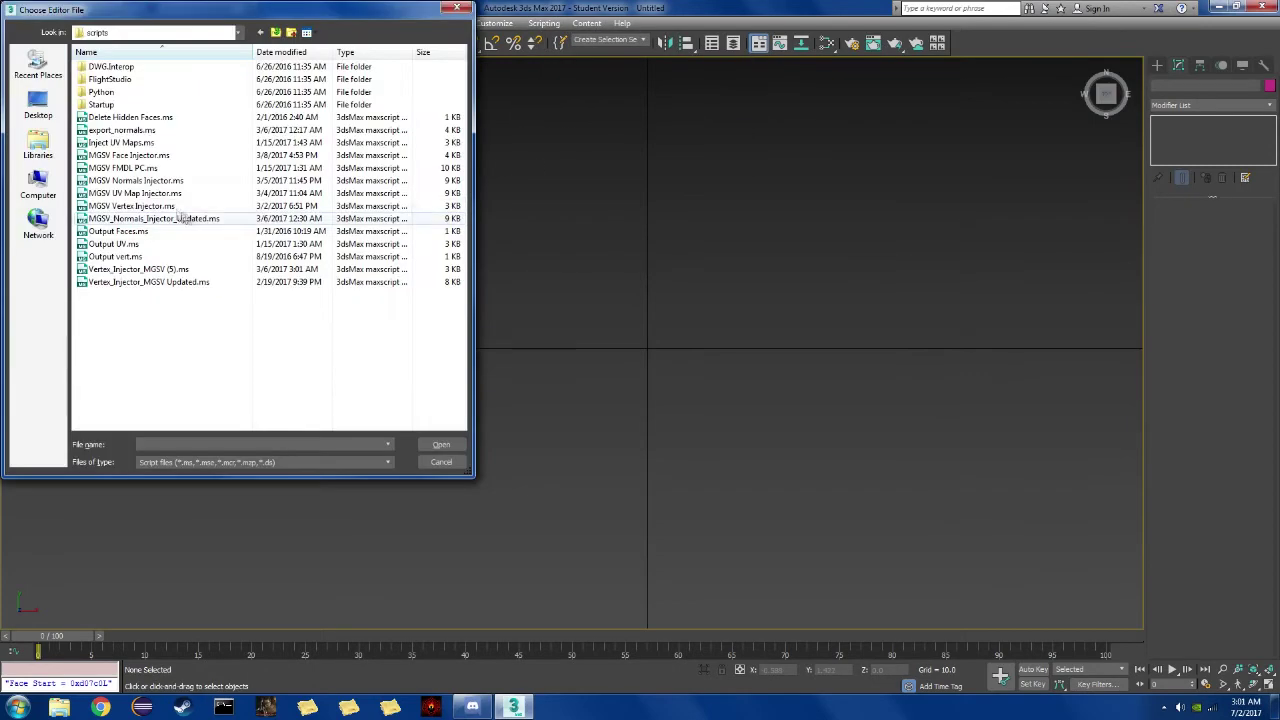
double_click(162, 168)
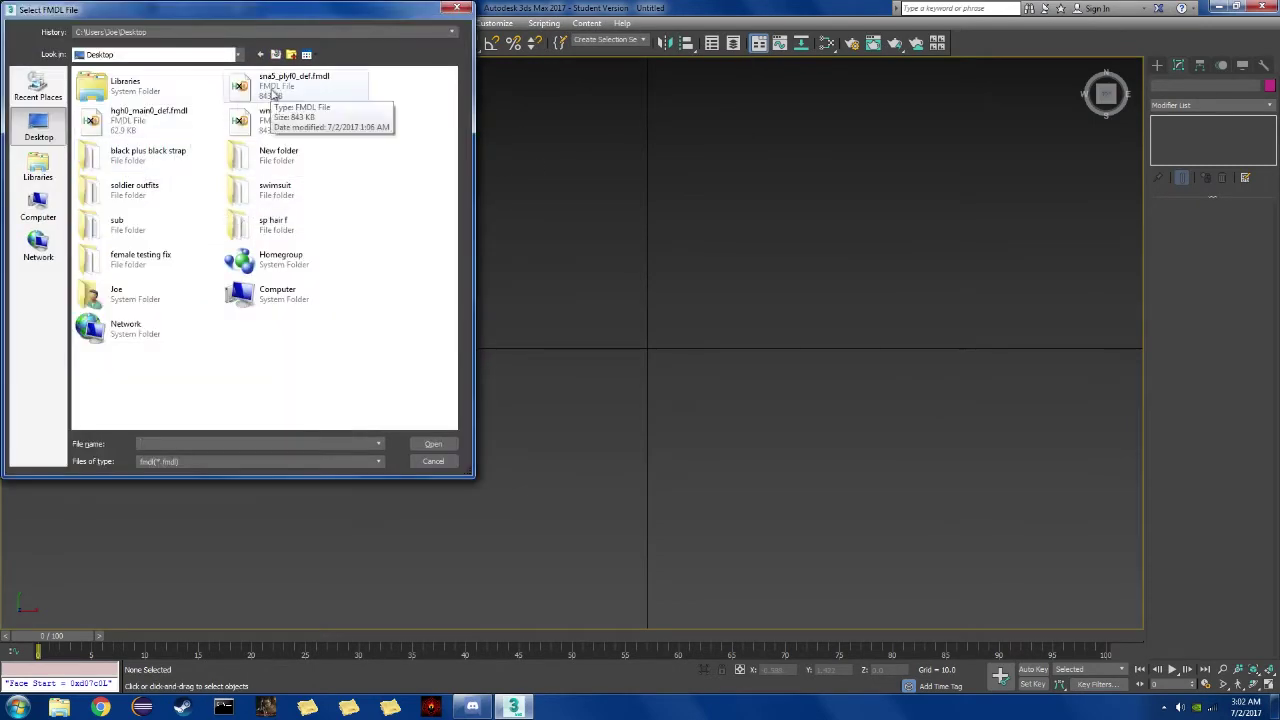
double_click(268, 125)
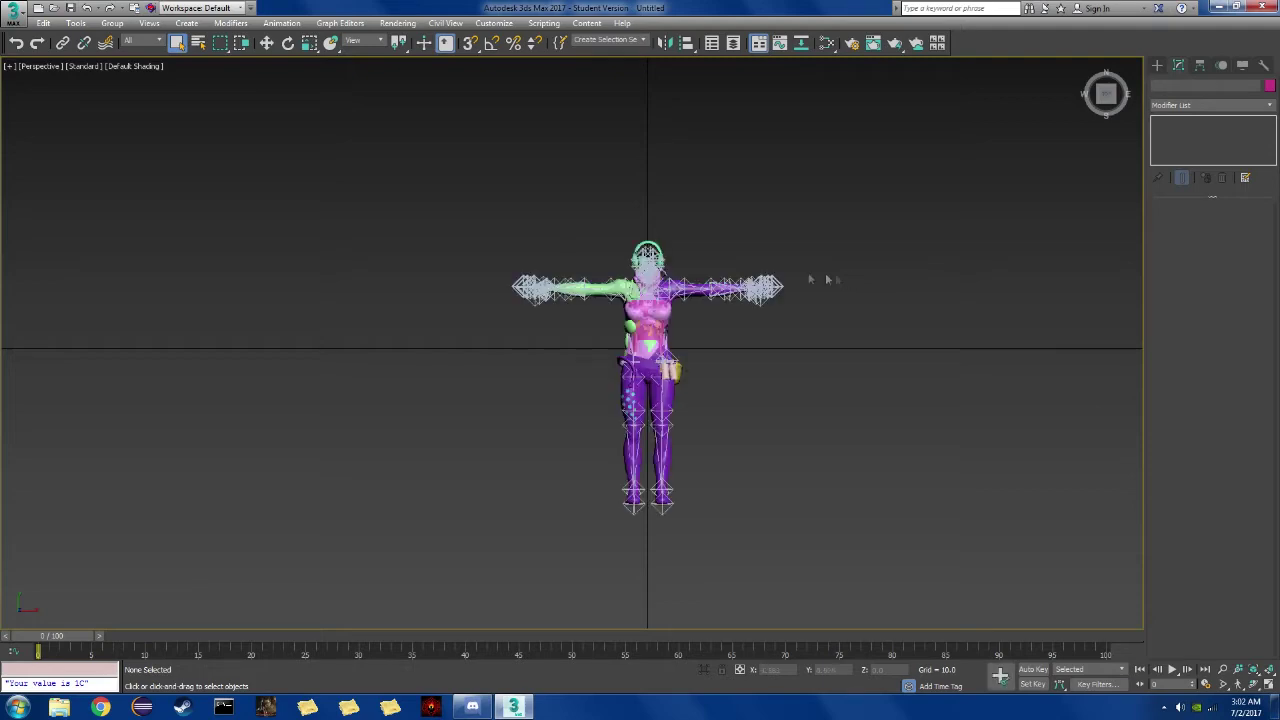
scroll(688, 312, "up", 5)
scroll(688, 312, "up", 6)
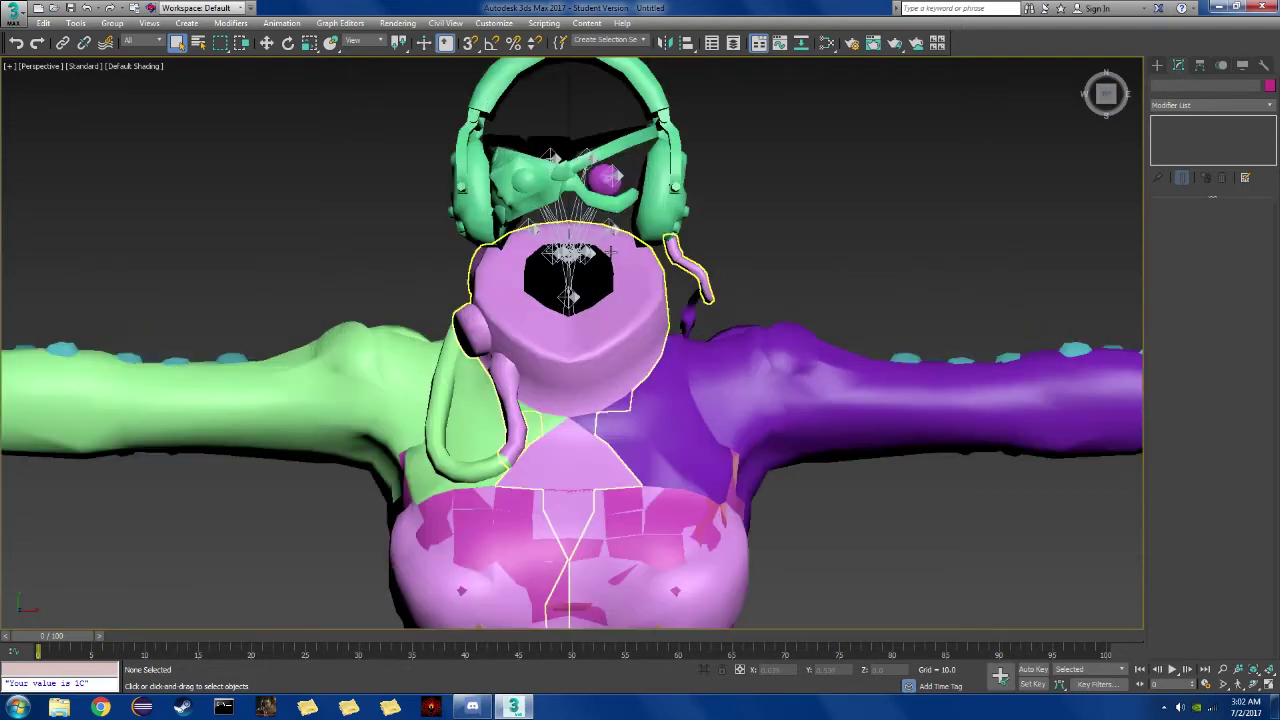
mouse_move(1103, 97)
left_mouse_down()
mouse_move(1088, 96)
mouse_move(1106, 96)
left_mouse_up()
left_click(1104, 96)
Move all vertices of the exposed purple eyeball slightly upward along the Y axis and clear the selection.
scroll(823, 240, "down", 7)
middle_click_drag(889, 346, 746, 388)
scroll(627, 240, "up", 10)
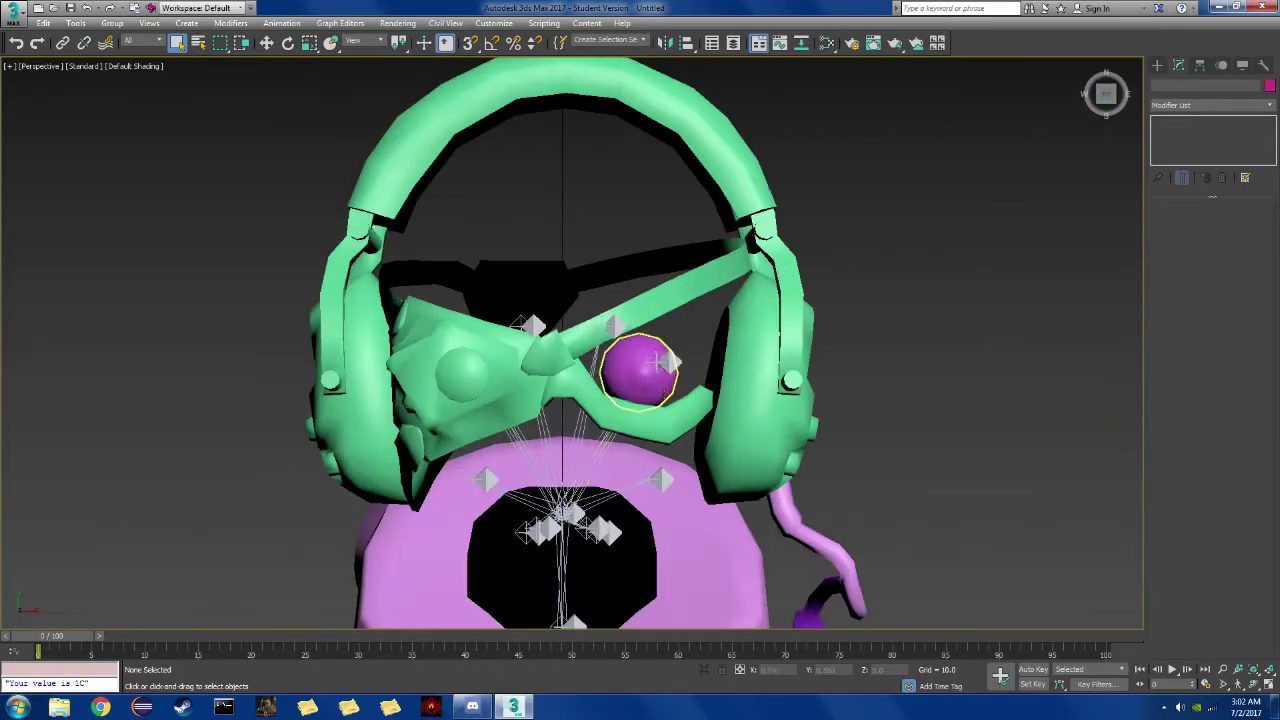
left_click(643, 348)
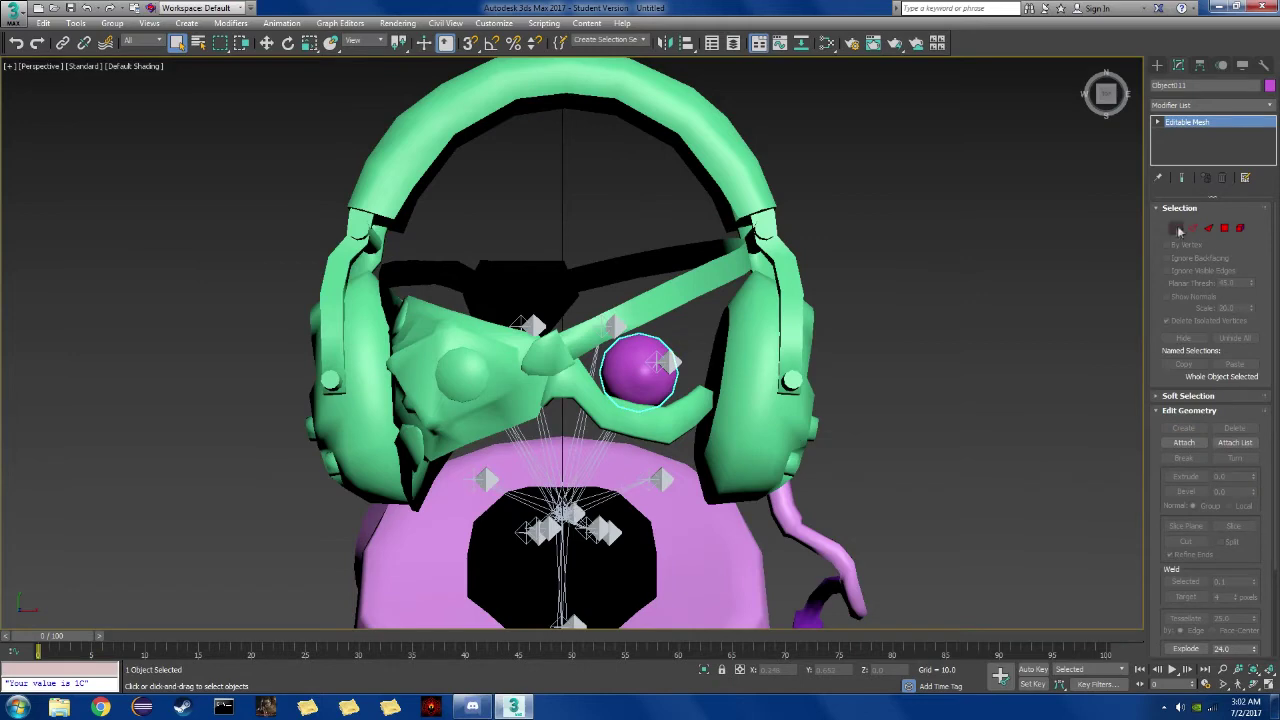
left_click(1177, 228)
middle_click_drag(977, 369, 962, 294)
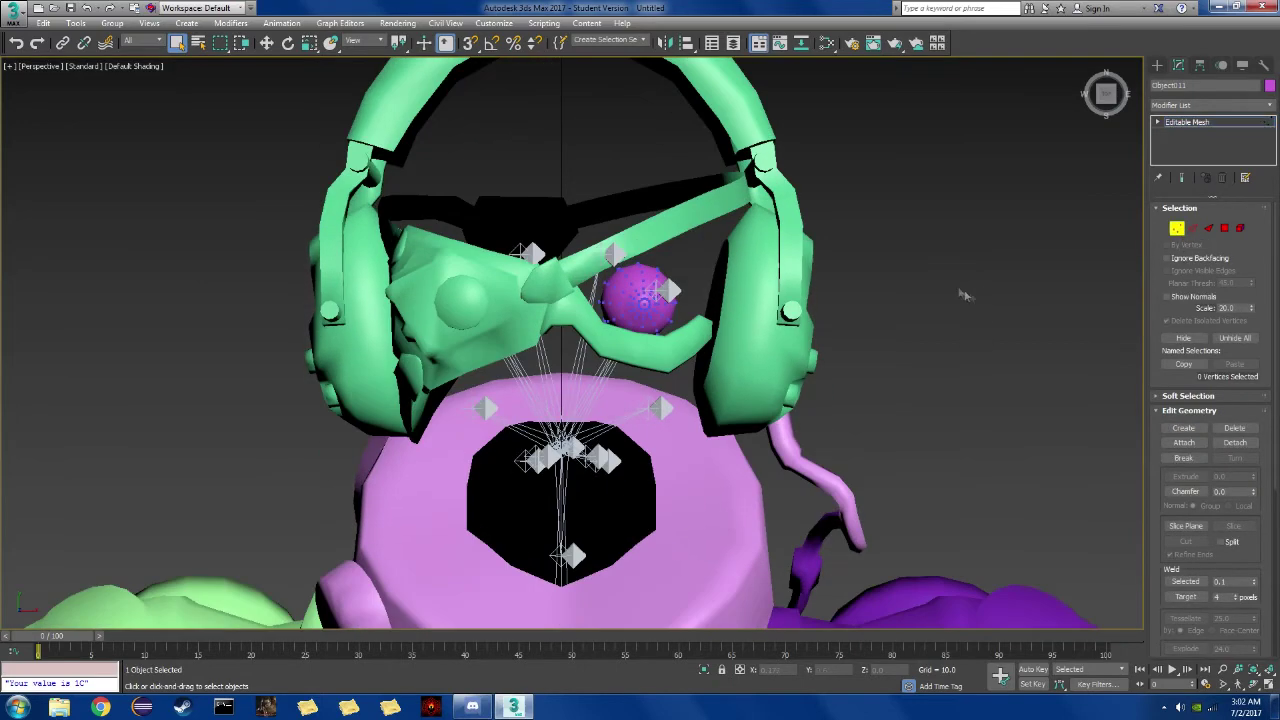
left_click_drag(880, 135, 543, 375)
left_click(266, 43)
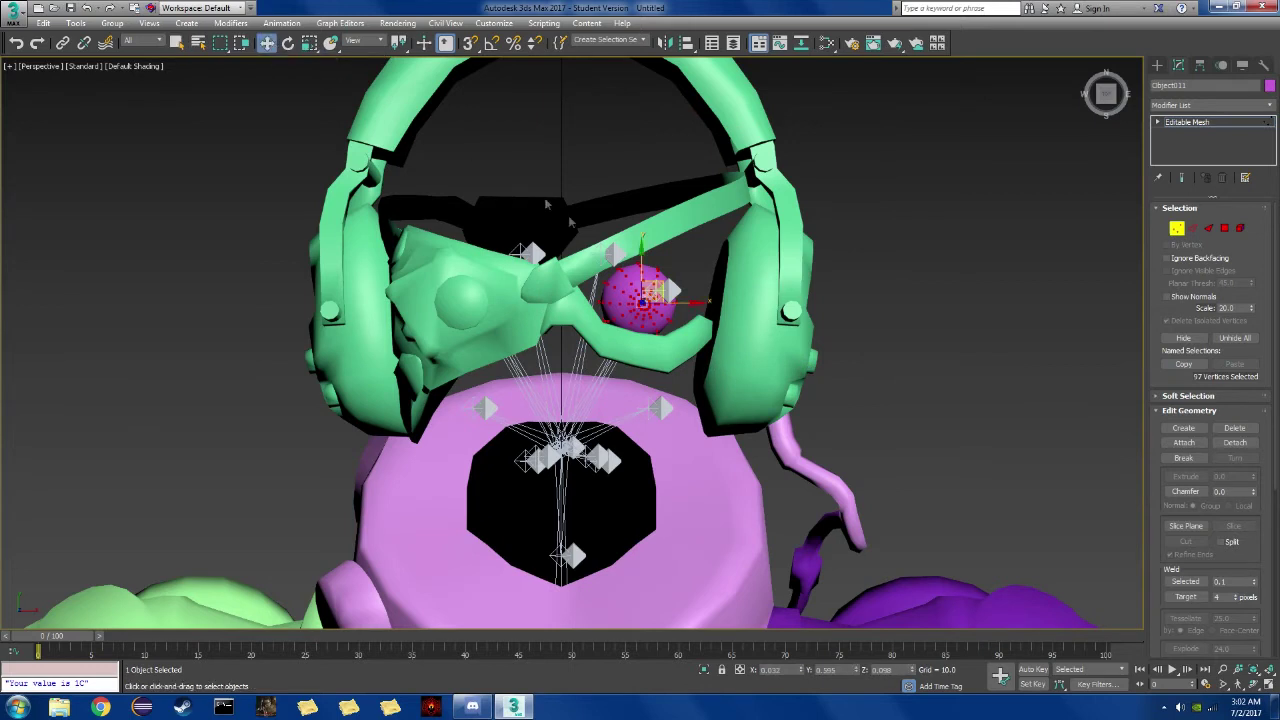
left_click_drag(642, 244, 642, 240)
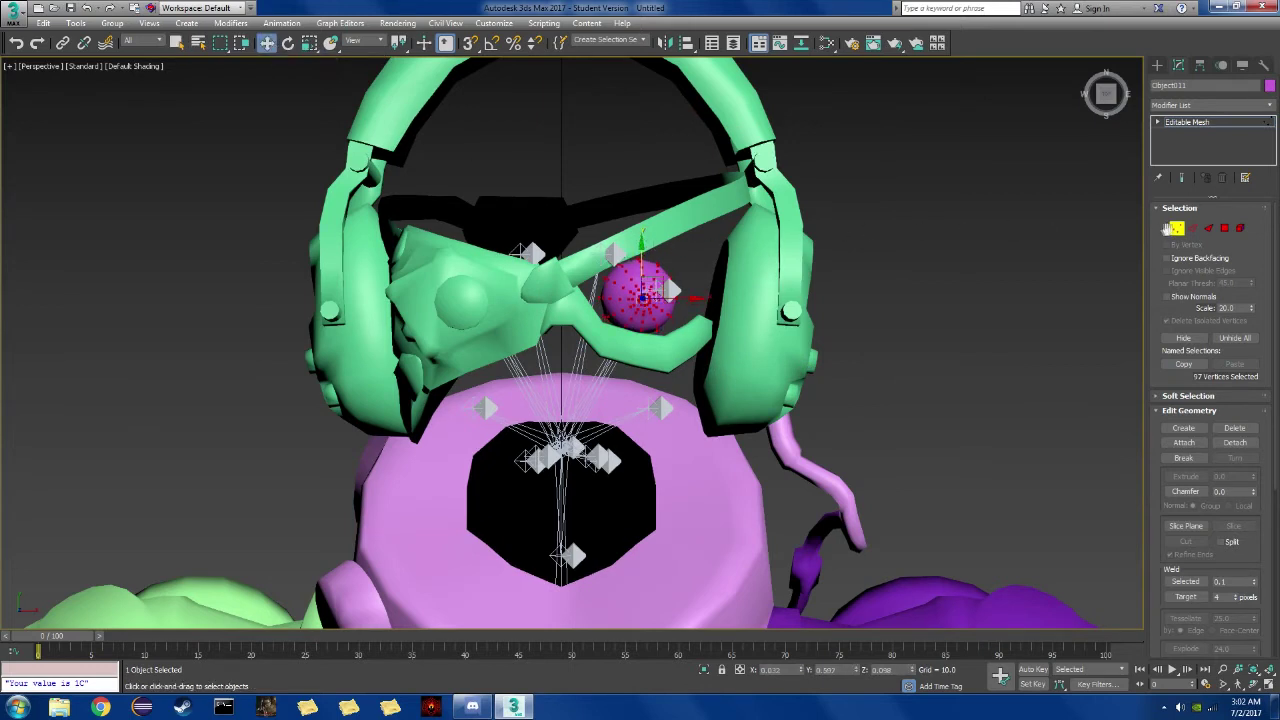
left_click(1026, 231)
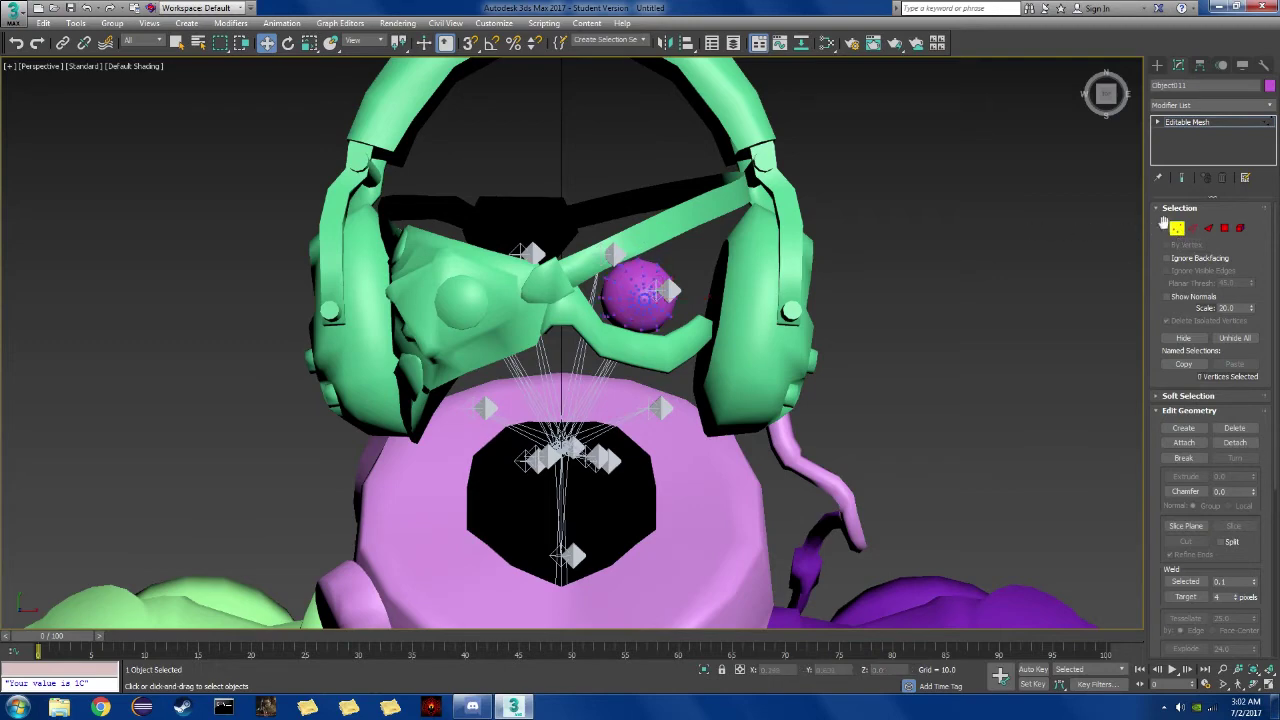
left_click(1178, 228)
left_click(984, 229)
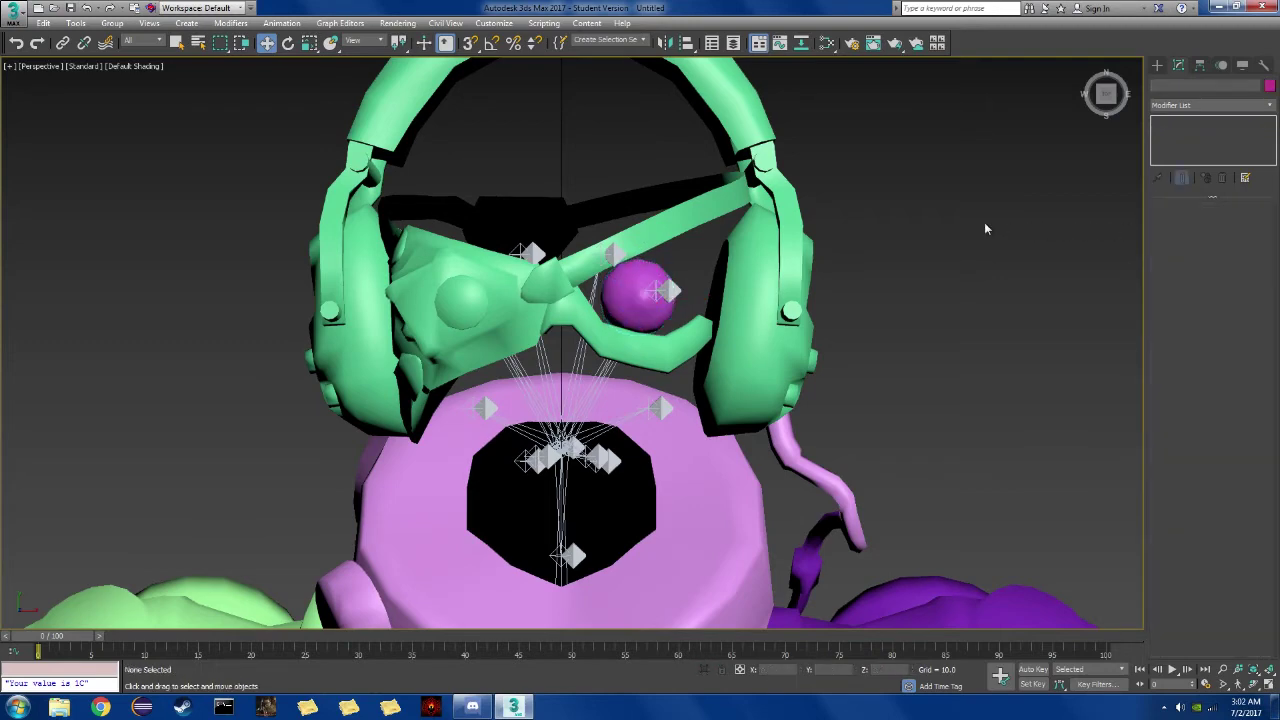
Run the Vertex_Injector_MGSV (5).ms script on wmu1_main0_def.fmdl to write the moved vertices into the file.
scroll(984, 229, "down", 6)
middle_click_drag(984, 229, 700, 181)
scroll(700, 182, "down", 2)
middle_click_drag(852, 207, 824, 181)
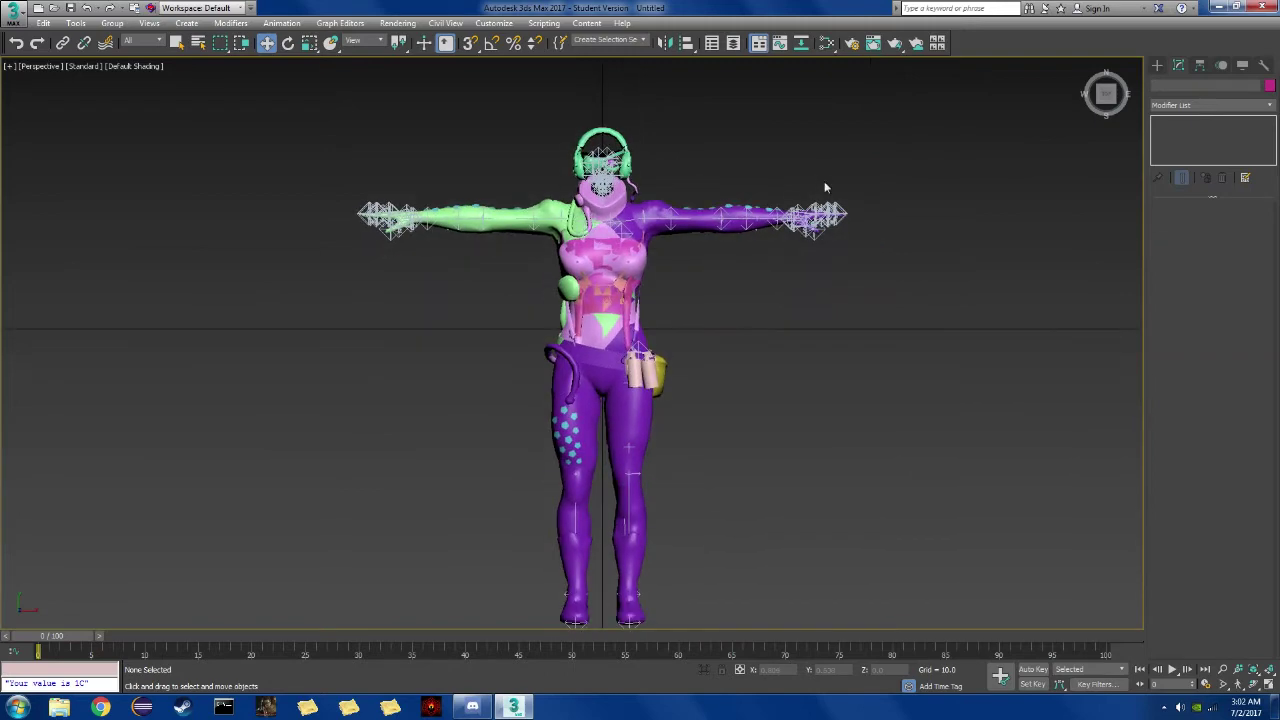
left_click(543, 23)
left_click(548, 139)
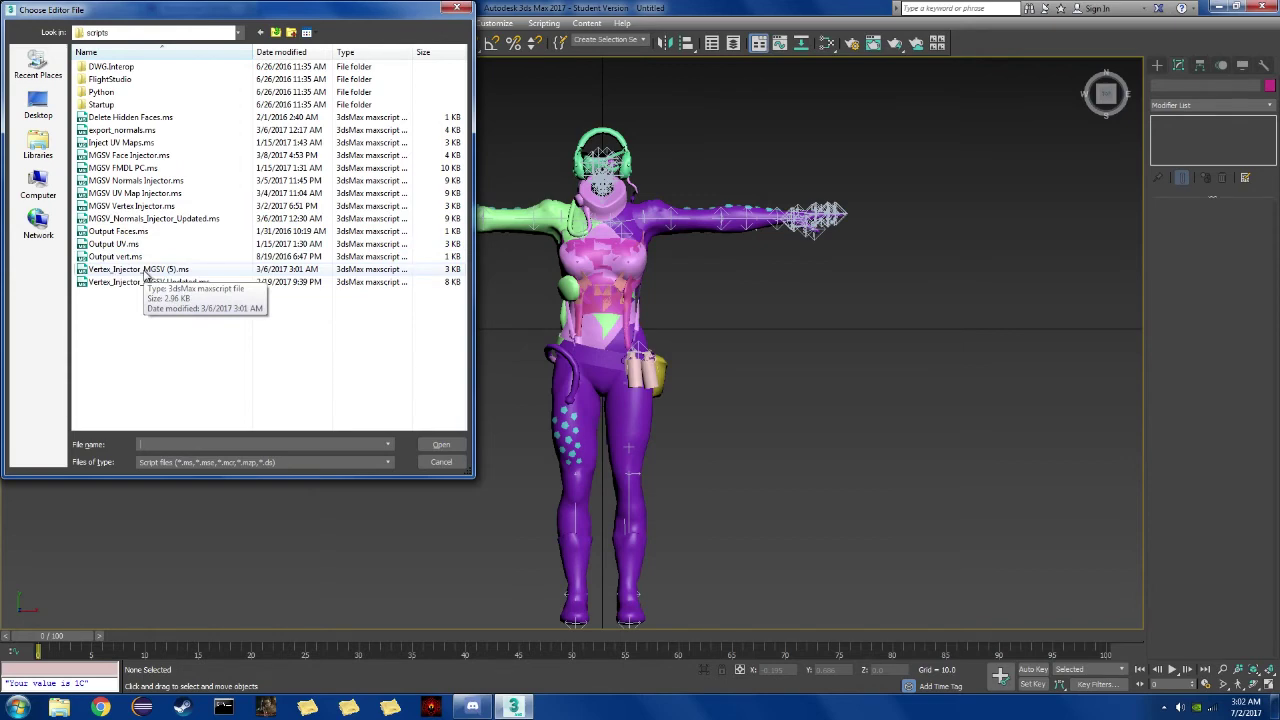
double_click(145, 270)
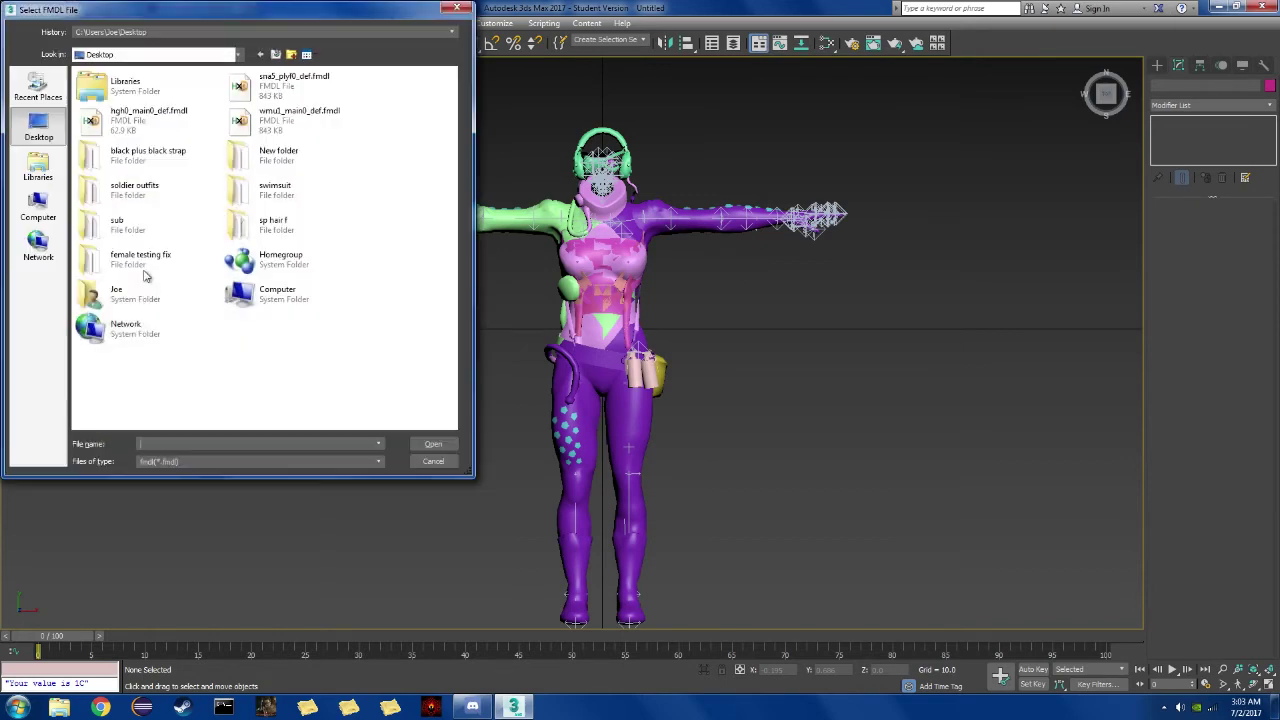
double_click(292, 116)
middle_click_drag(489, 150, 492, 110)
scroll(492, 110, "down", 3)
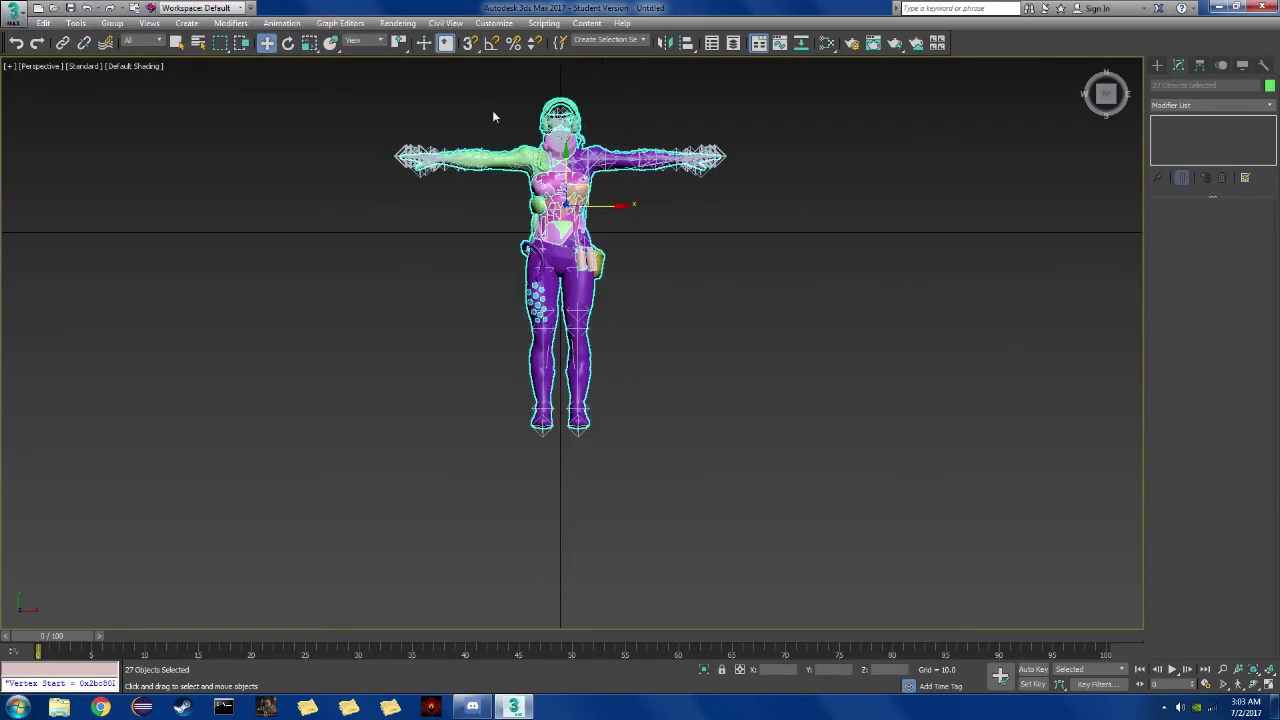
middle_click_drag(788, 177, 809, 232)
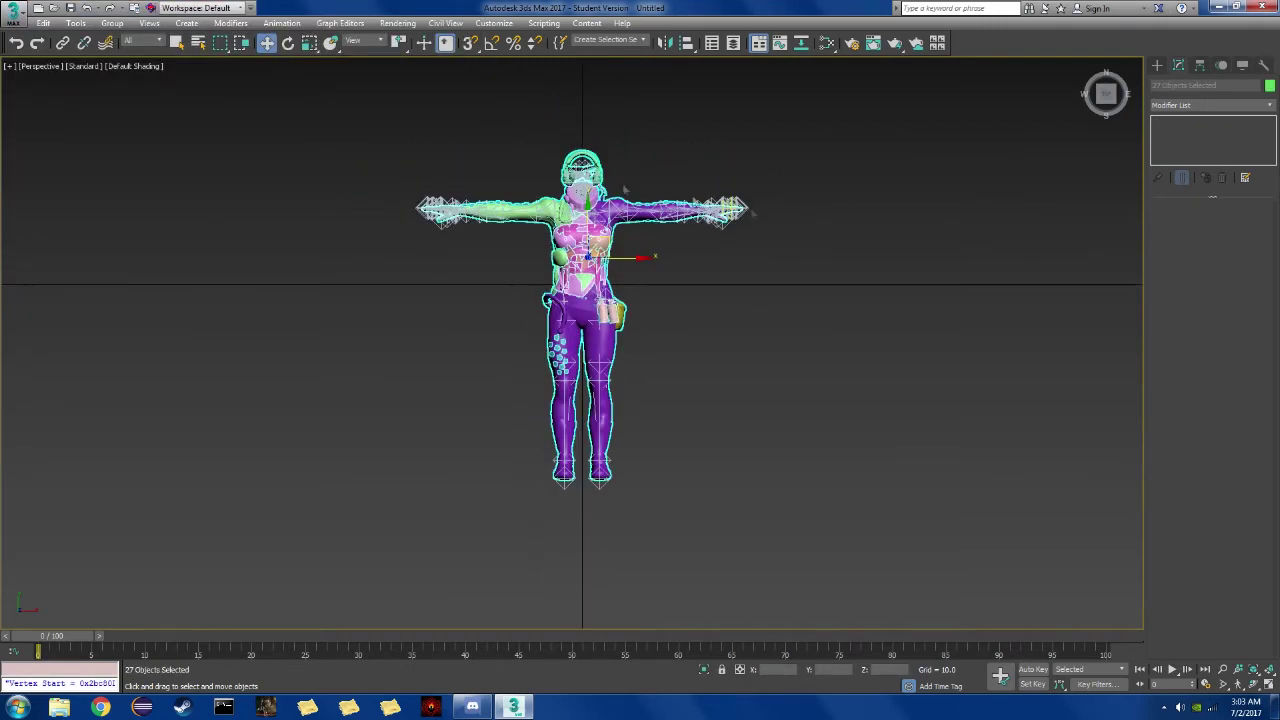
Start a new scene with the New All option, discarding all current objects.
left_click(38, 8)
left_click(634, 373)
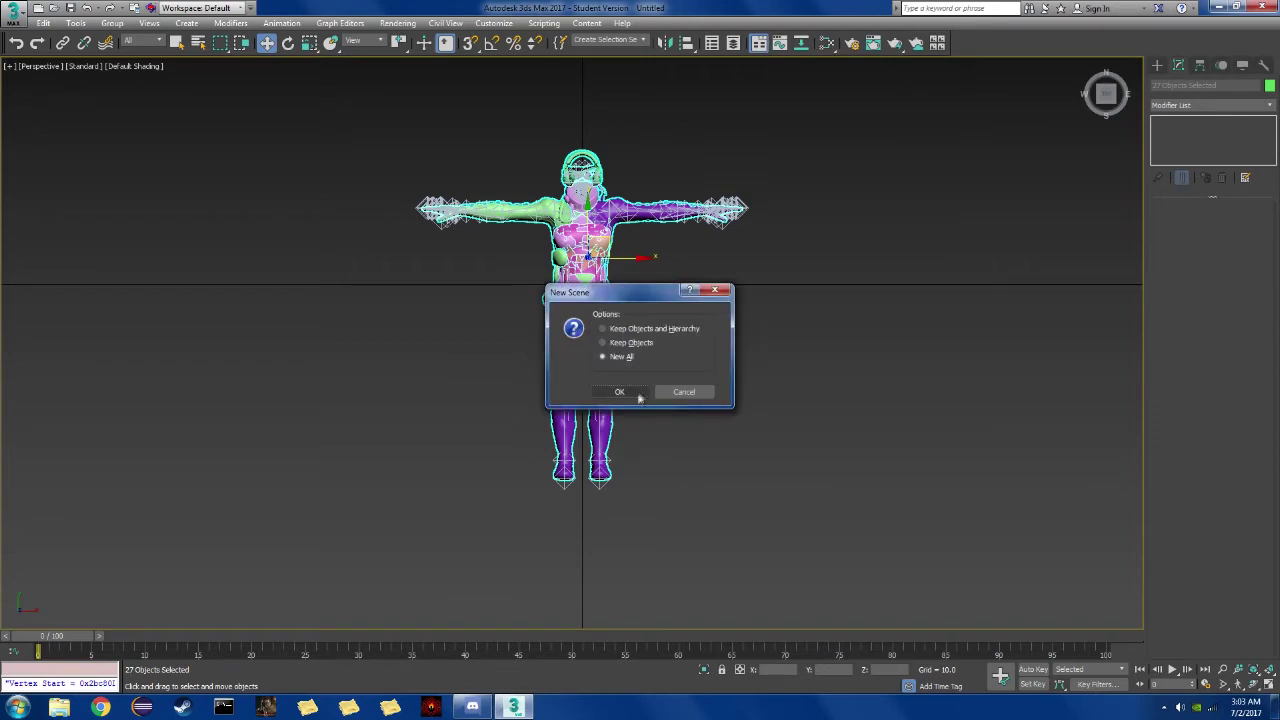
left_click(641, 396)
Run the MGSV FMDL PC.ms script to import the edited wmu1_main0_def.fmdl from the desktop.
left_click(545, 24)
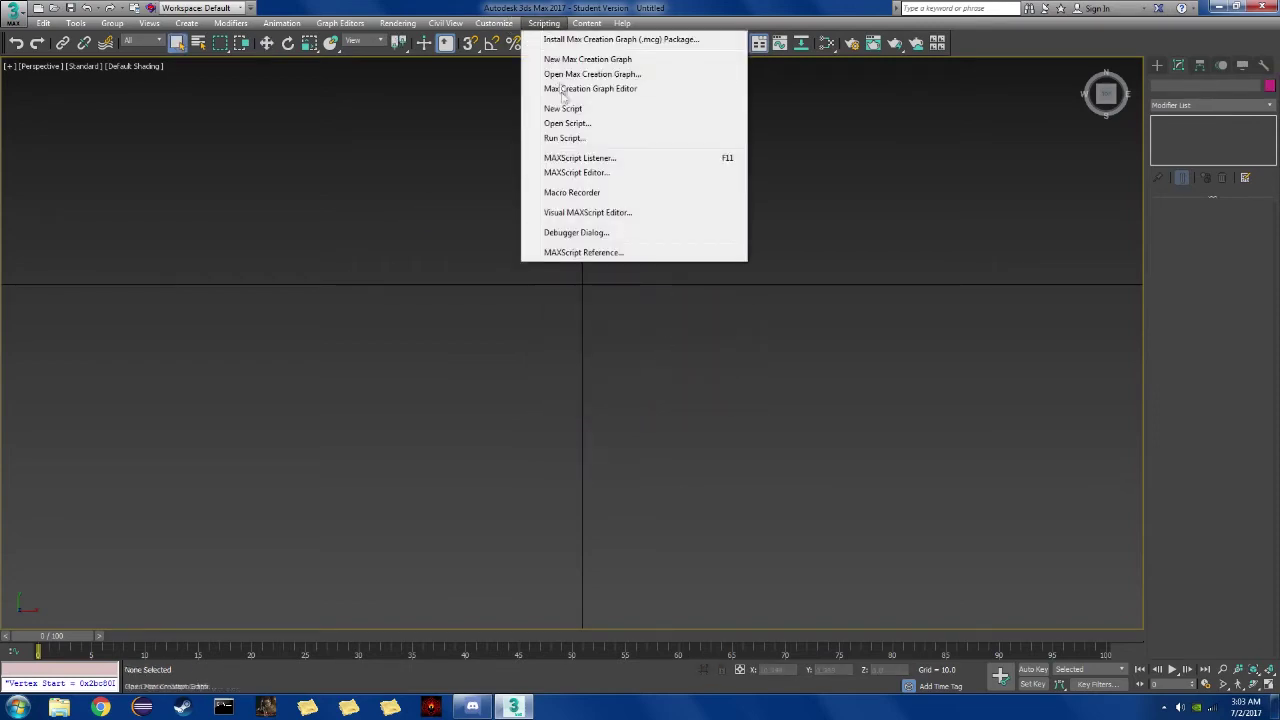
left_click(545, 130)
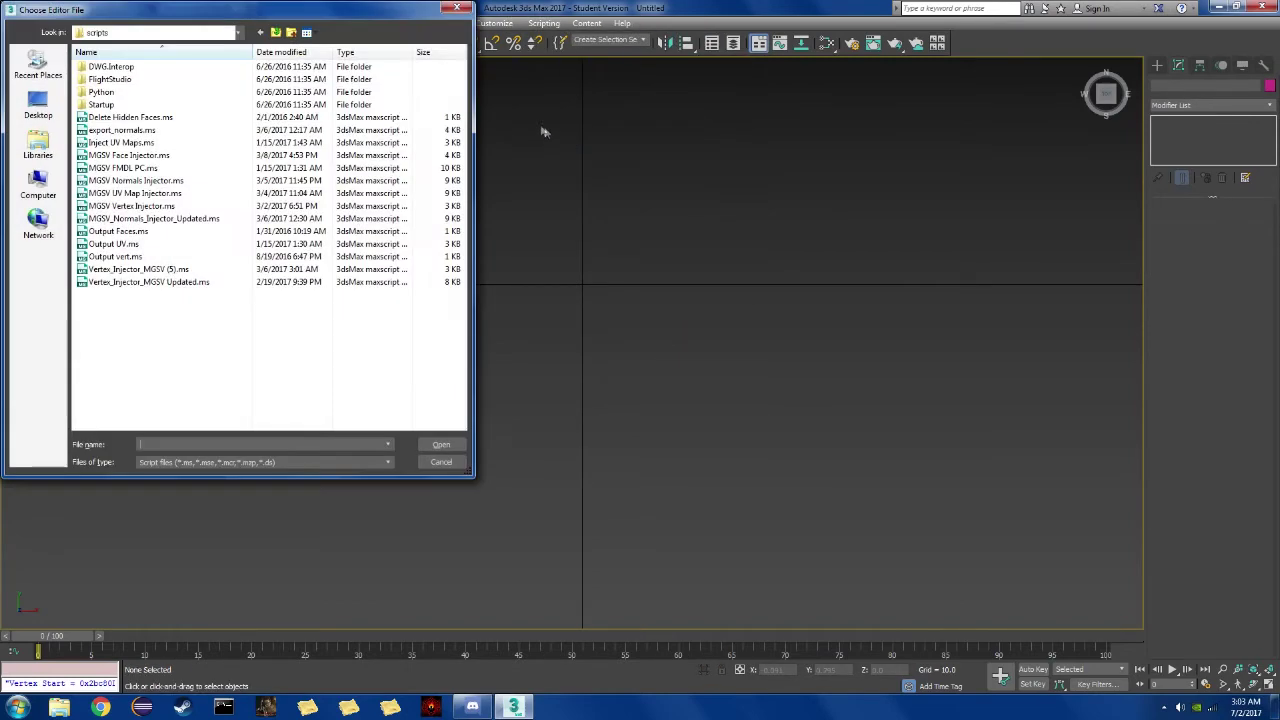
double_click(131, 169)
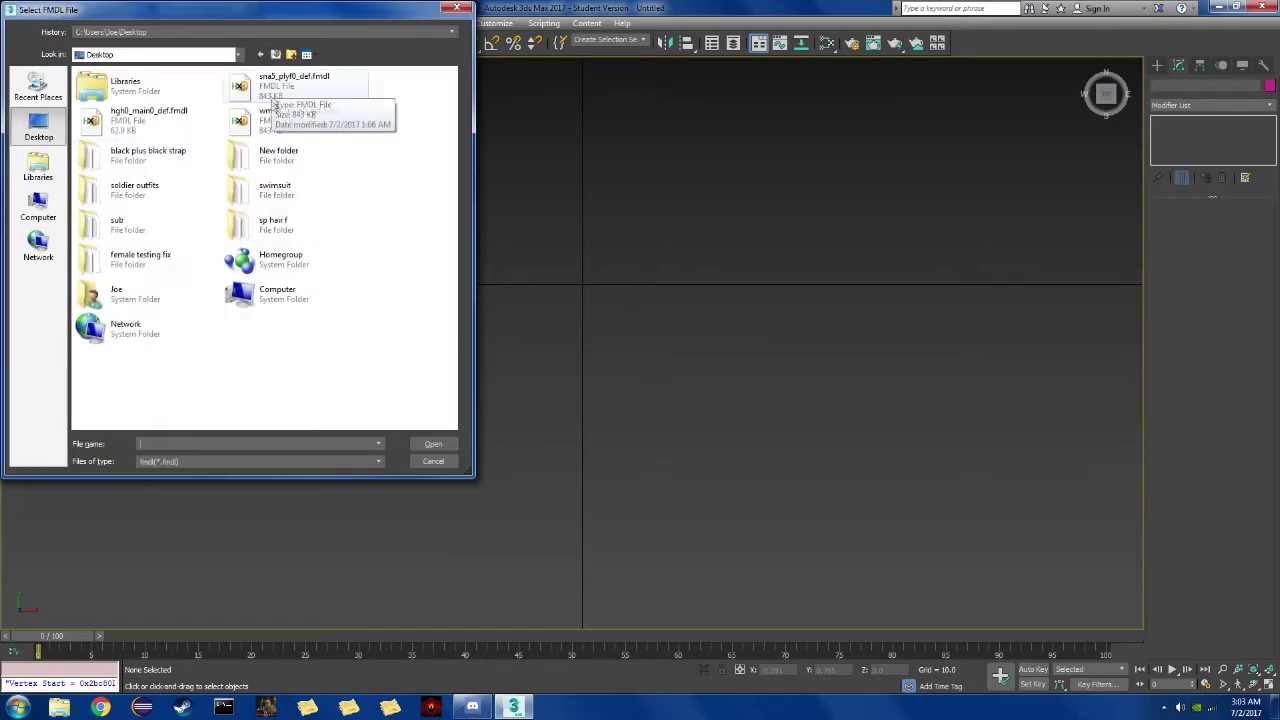
double_click(271, 120)
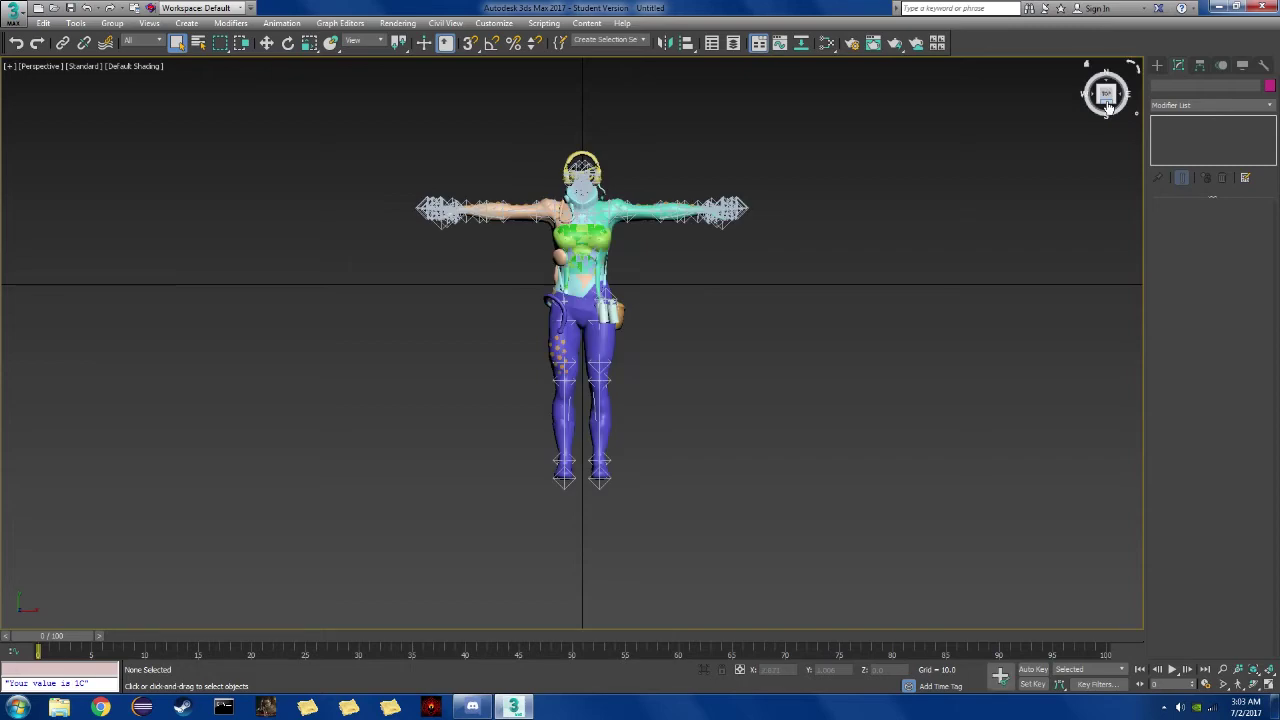
Examine the imported character's head area from several angles, checking the removed face, the headset and the exposed eyeball.
middle_click_drag(836, 145, 829, 262)
scroll(623, 260, "up", 3)
scroll(624, 261, "up", 5)
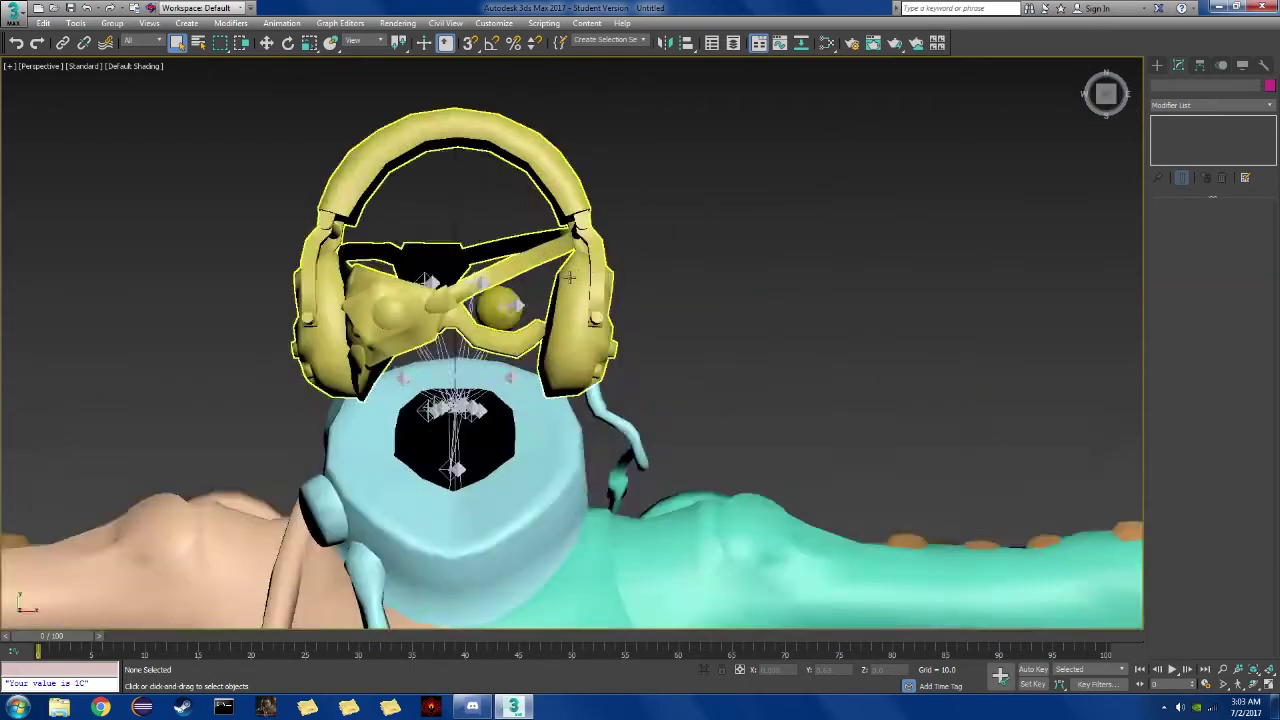
scroll(624, 261, "down", 3)
left_click_drag(1105, 98, 1098, 96)
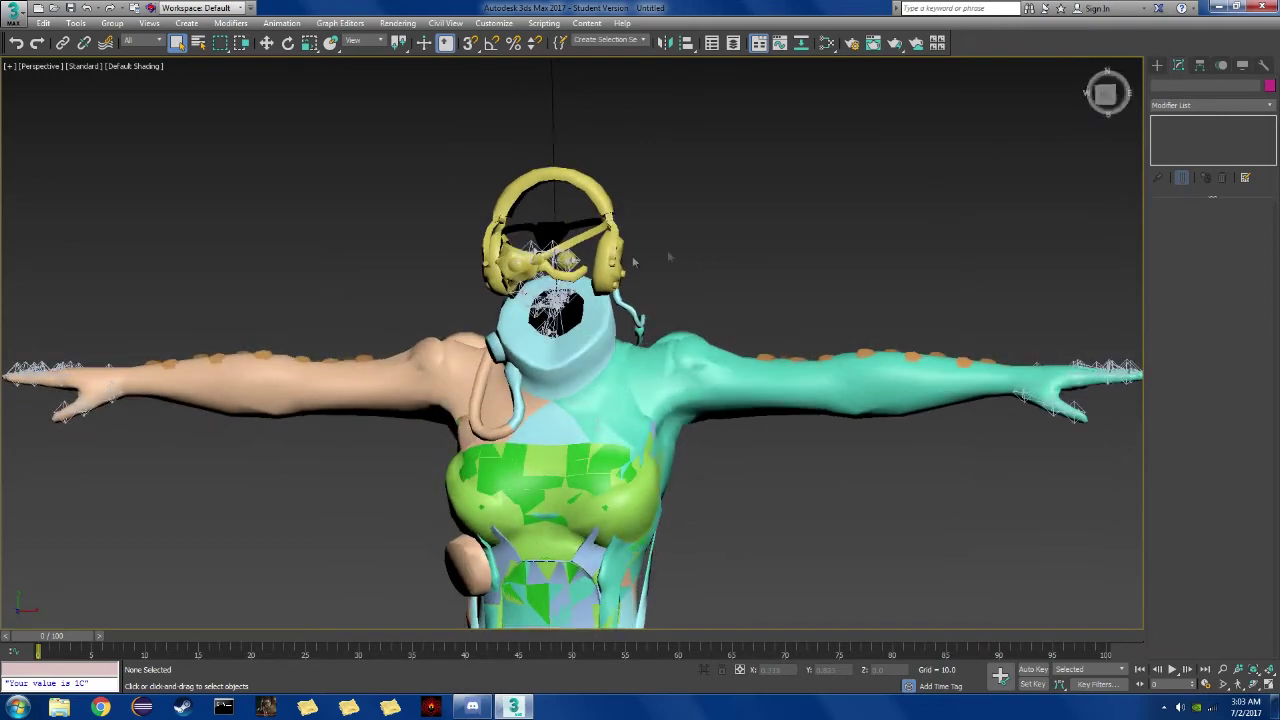
scroll(540, 255, "up", 6)
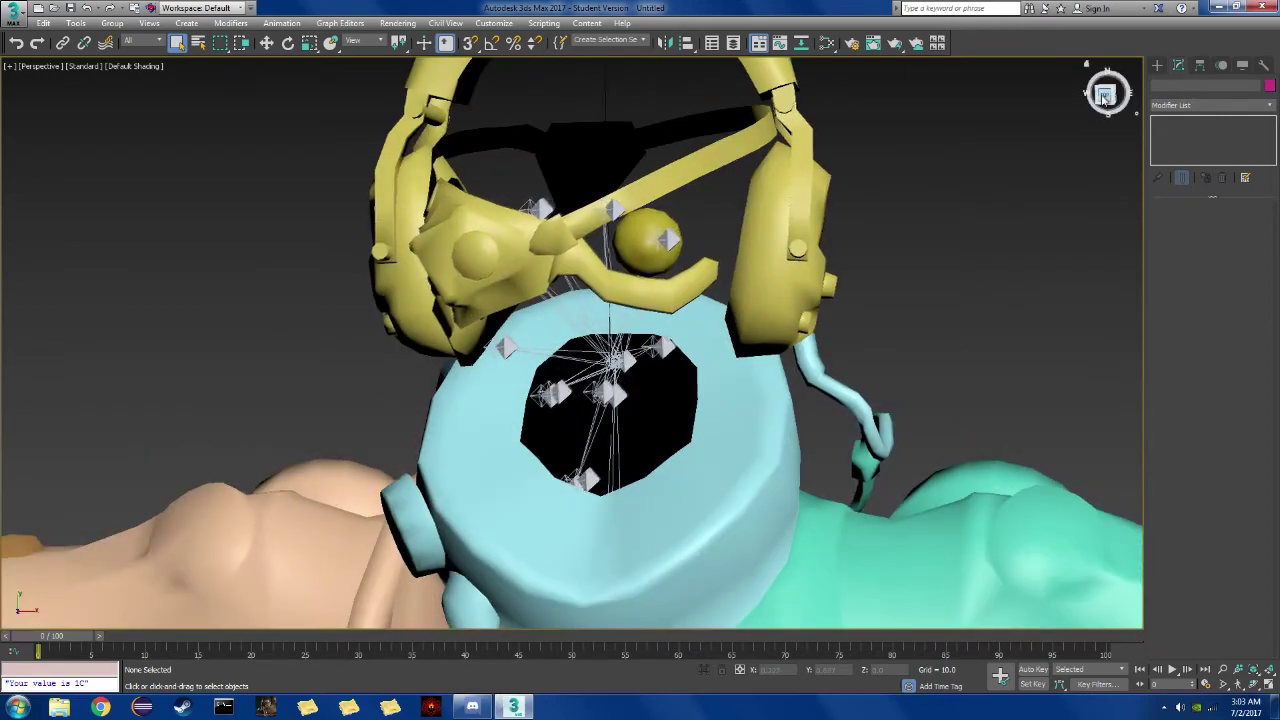
left_click_drag(1105, 93, 1100, 96)
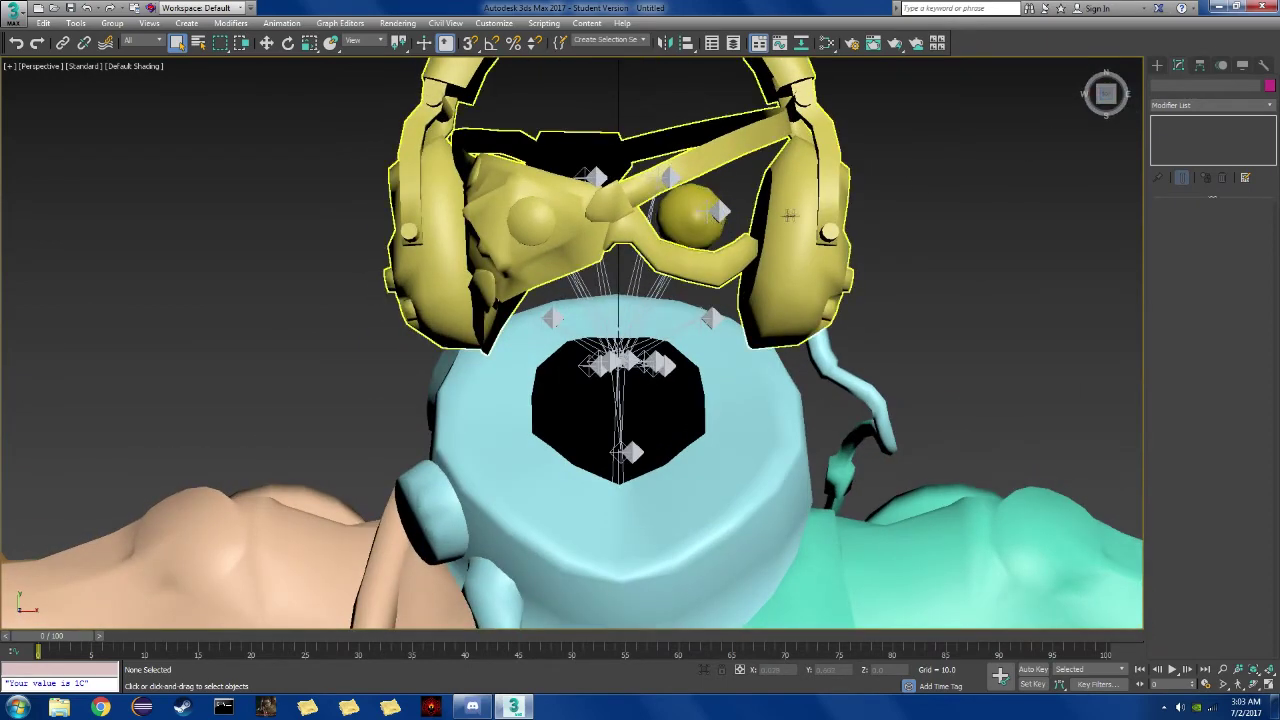
scroll(940, 300, "down", 2)
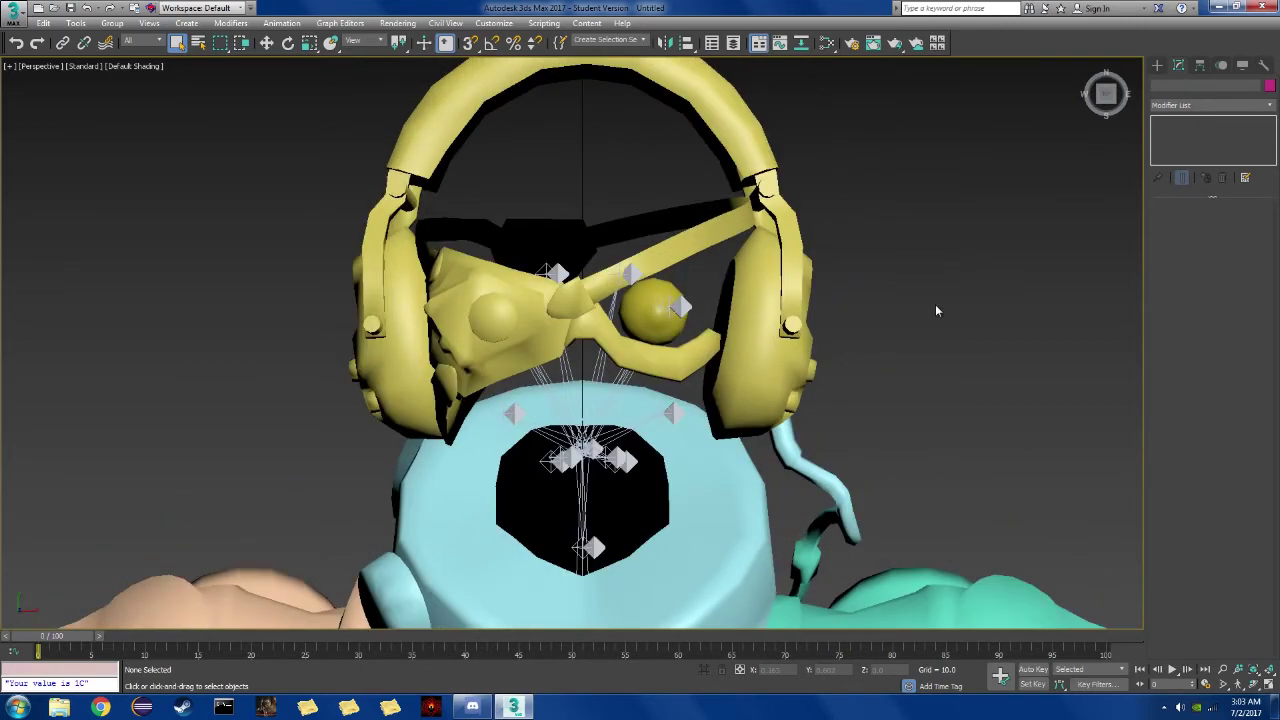
middle_click_drag(957, 315, 941, 334)
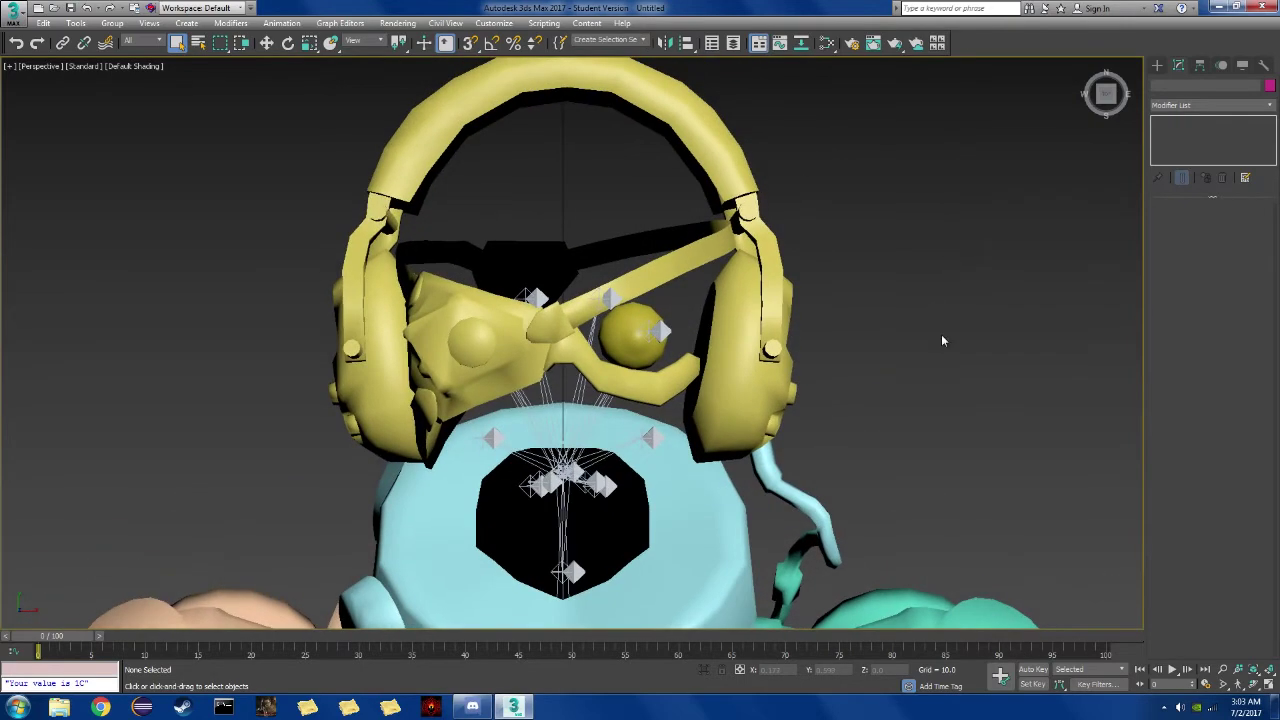
middle_click_drag(940, 330, 808, 268)
scroll(921, 256, "down", 2)
Switch to File Explorer and open the chunk4_dat folder inside MGS_TPP\master.
left_click(59, 707)
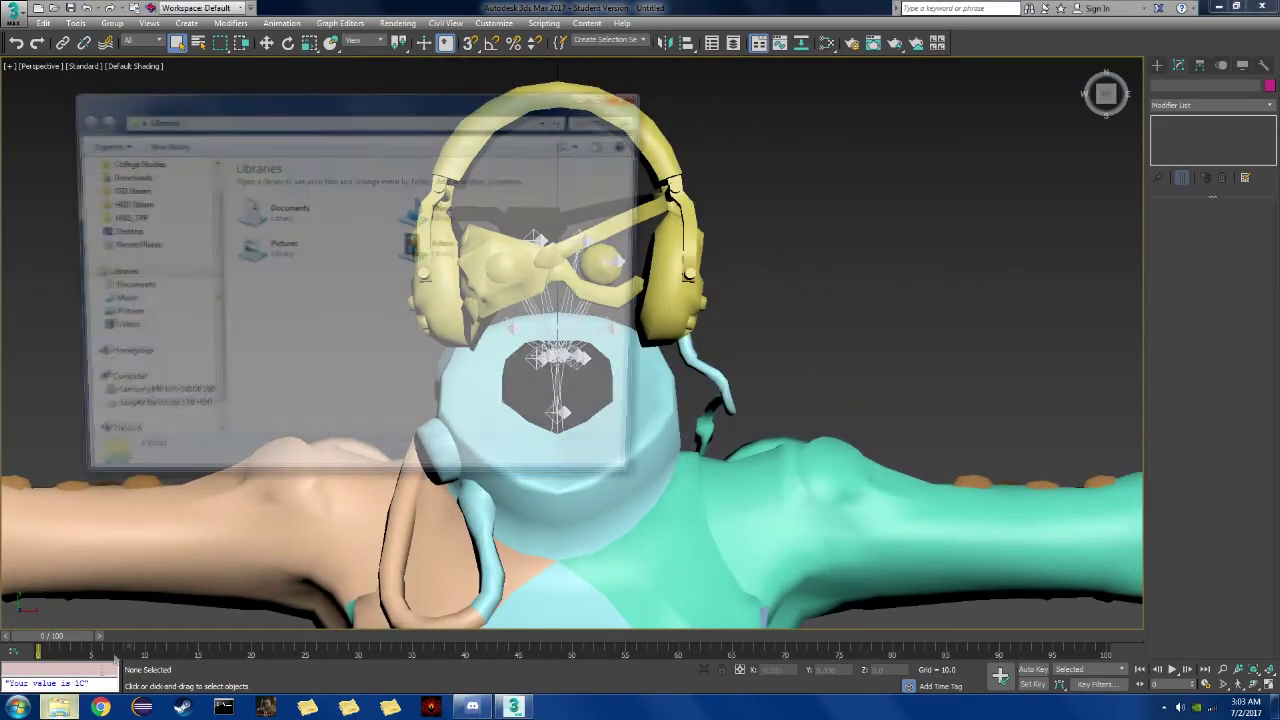
left_click(125, 252)
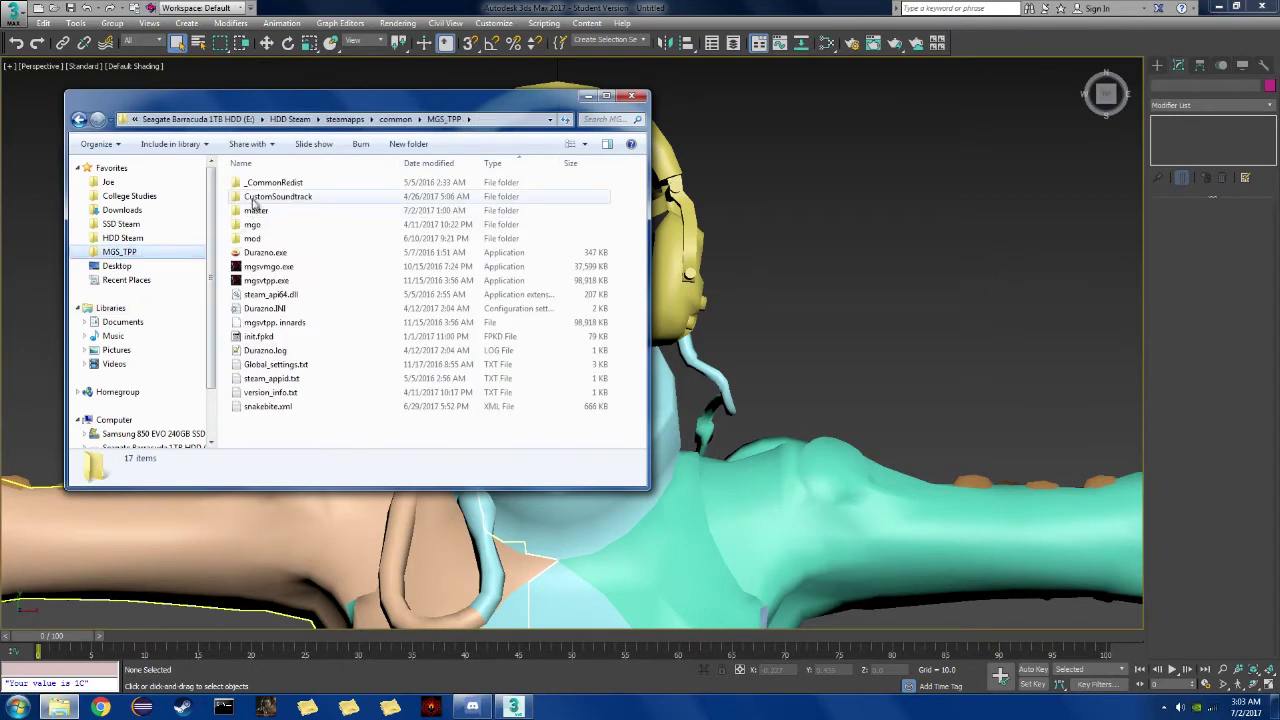
left_click(256, 211)
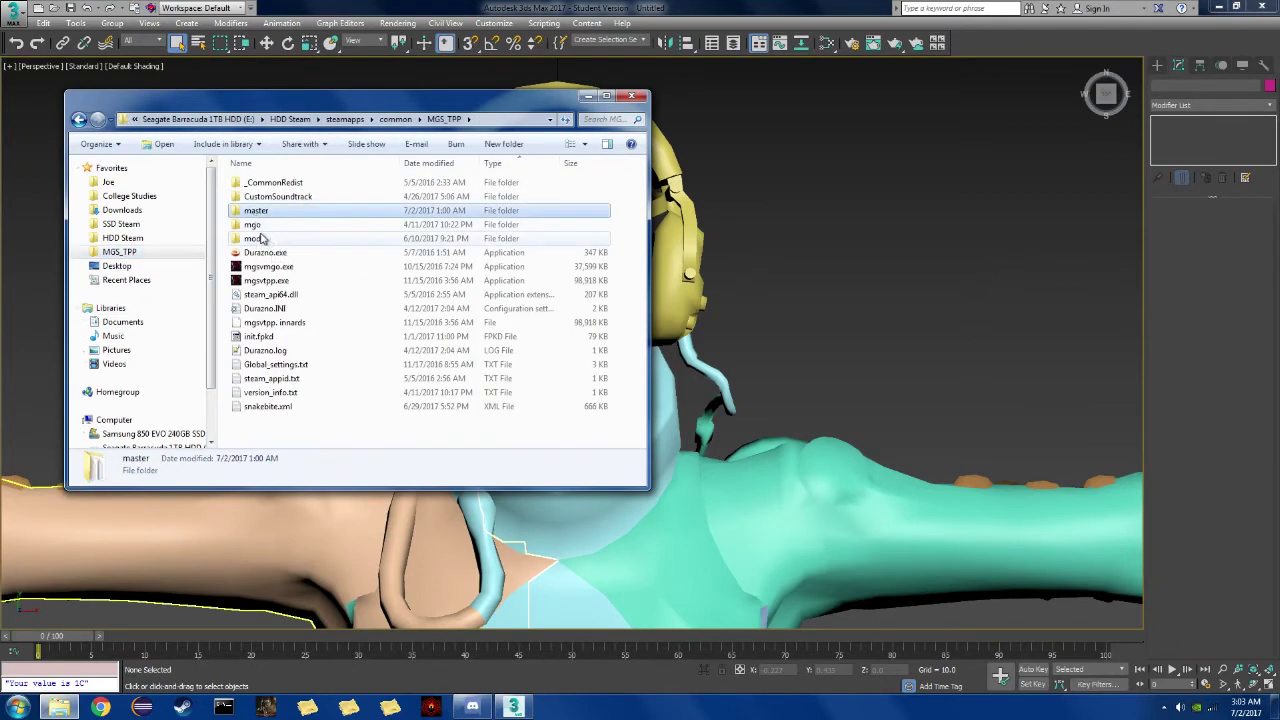
double_click(252, 210)
scroll(268, 290, "down", 3)
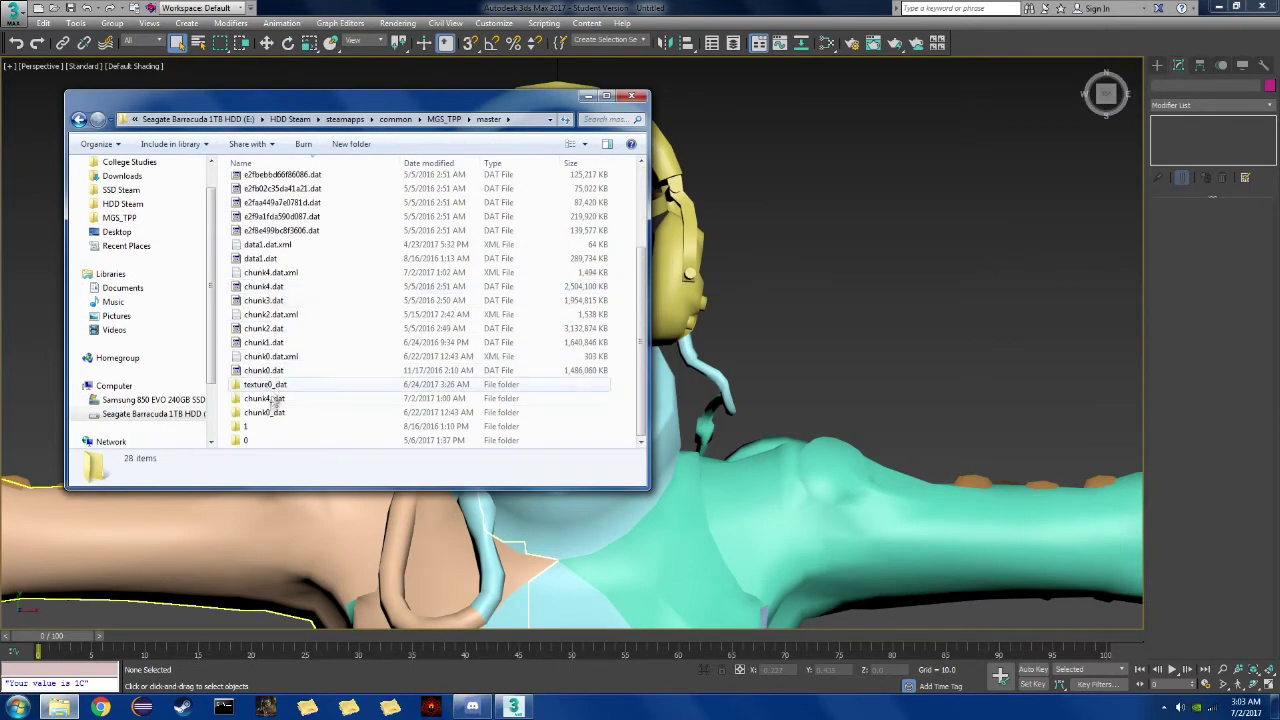
double_click(264, 398)
Within chunk4_dat, open the mission folder Assets\tpp\pack\mission2\story\s10130.
left_click(259, 188)
double_click(259, 188)
double_click(259, 187)
double_click(258, 197)
double_click(256, 214)
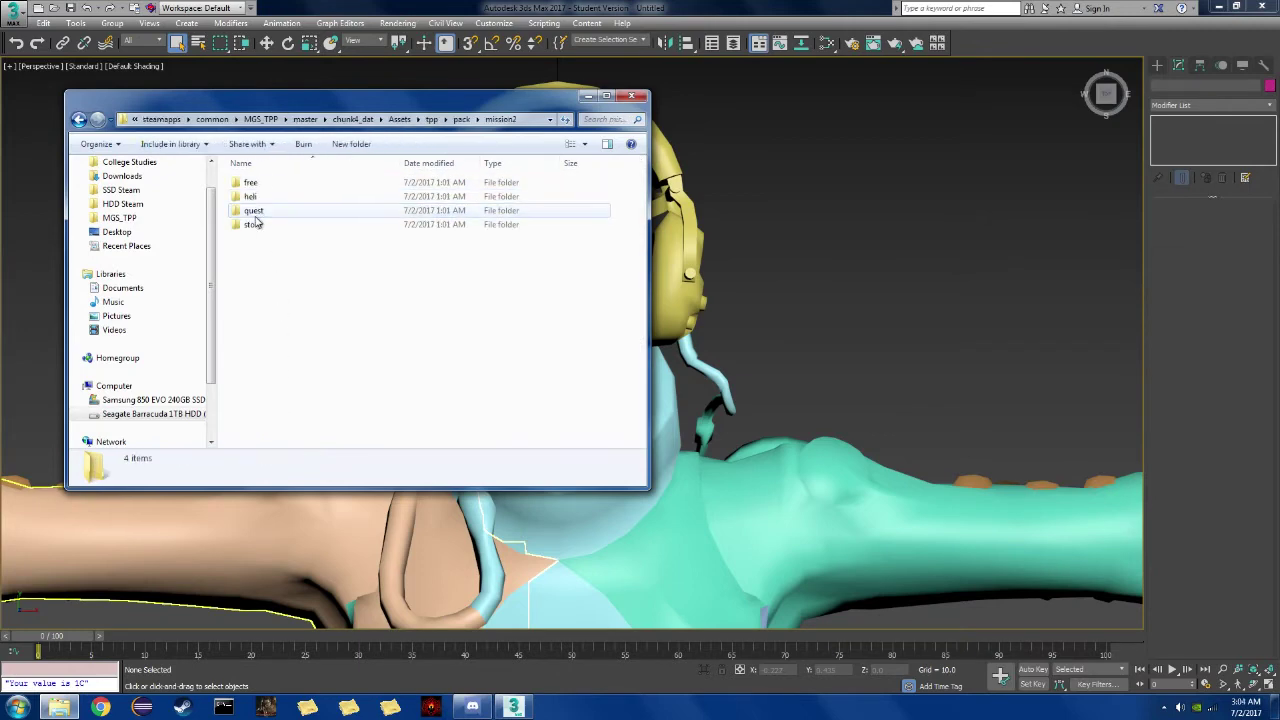
double_click(262, 211)
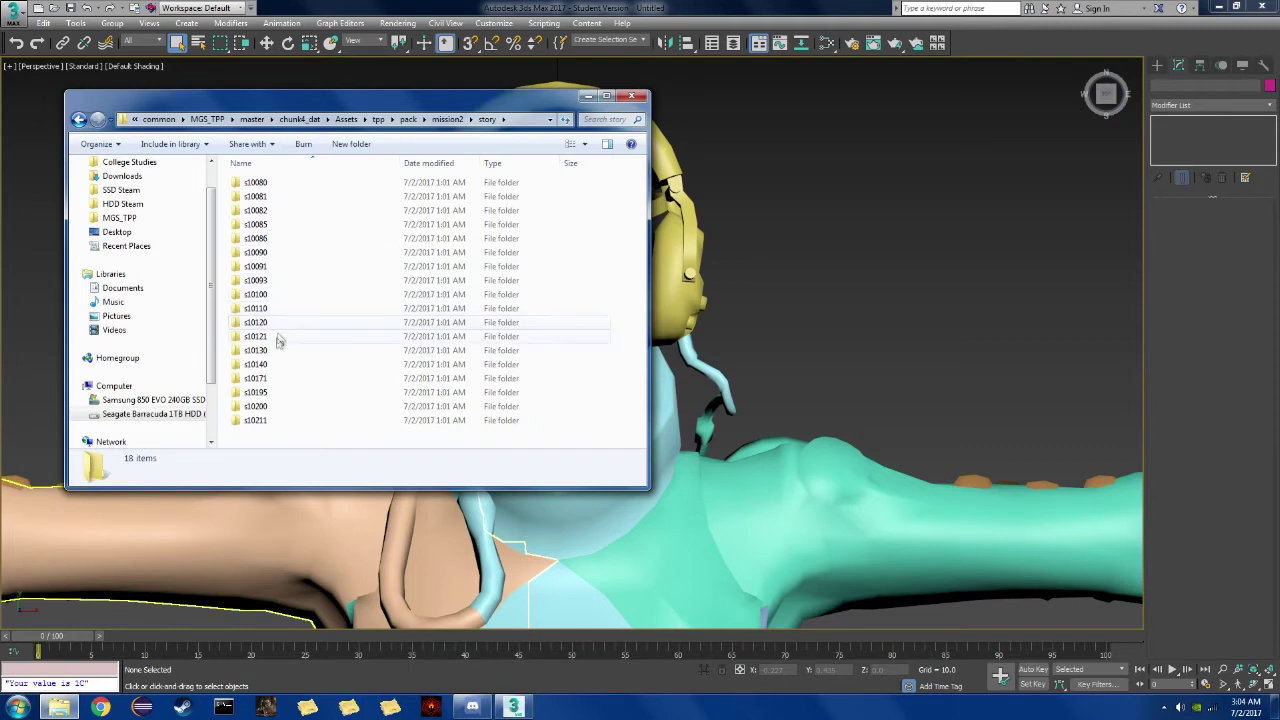
double_click(256, 350)
Open the character model folder s10130_area_fpk\Assets\tpp\chara\wmu\Scenes.
left_click(277, 186)
double_click(275, 184)
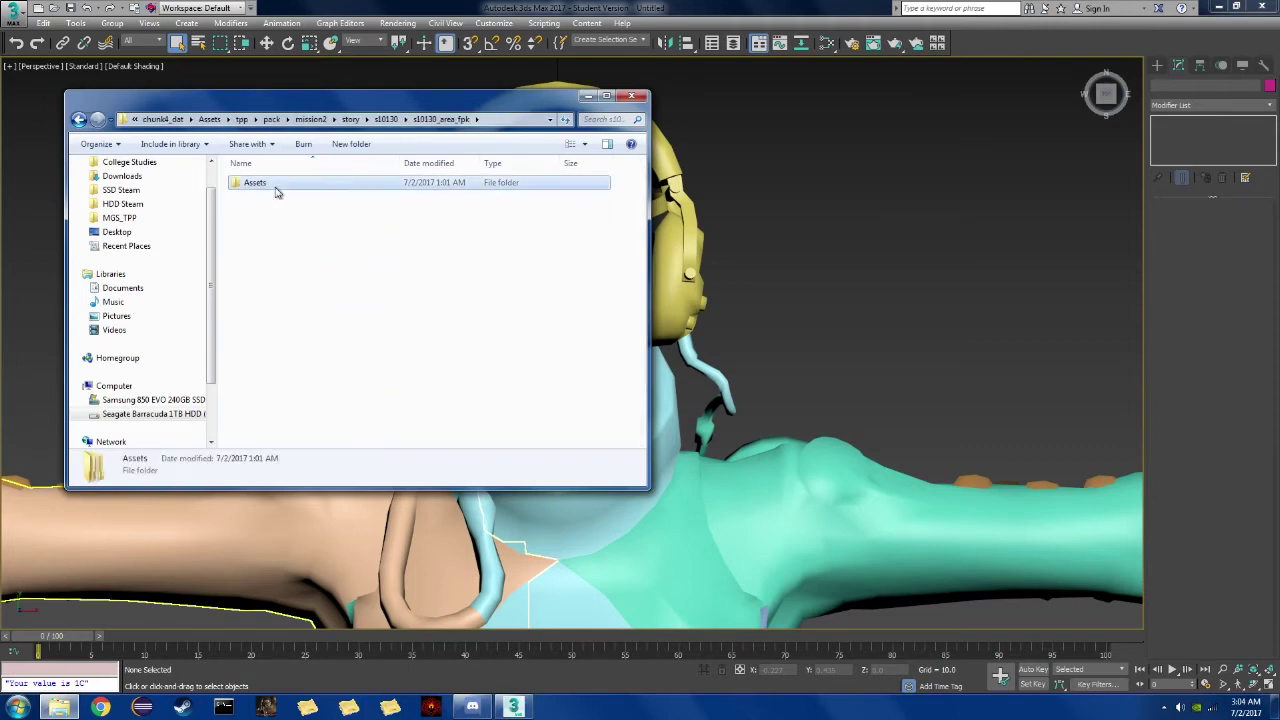
double_click(275, 185)
double_click(275, 185)
double_click(276, 185)
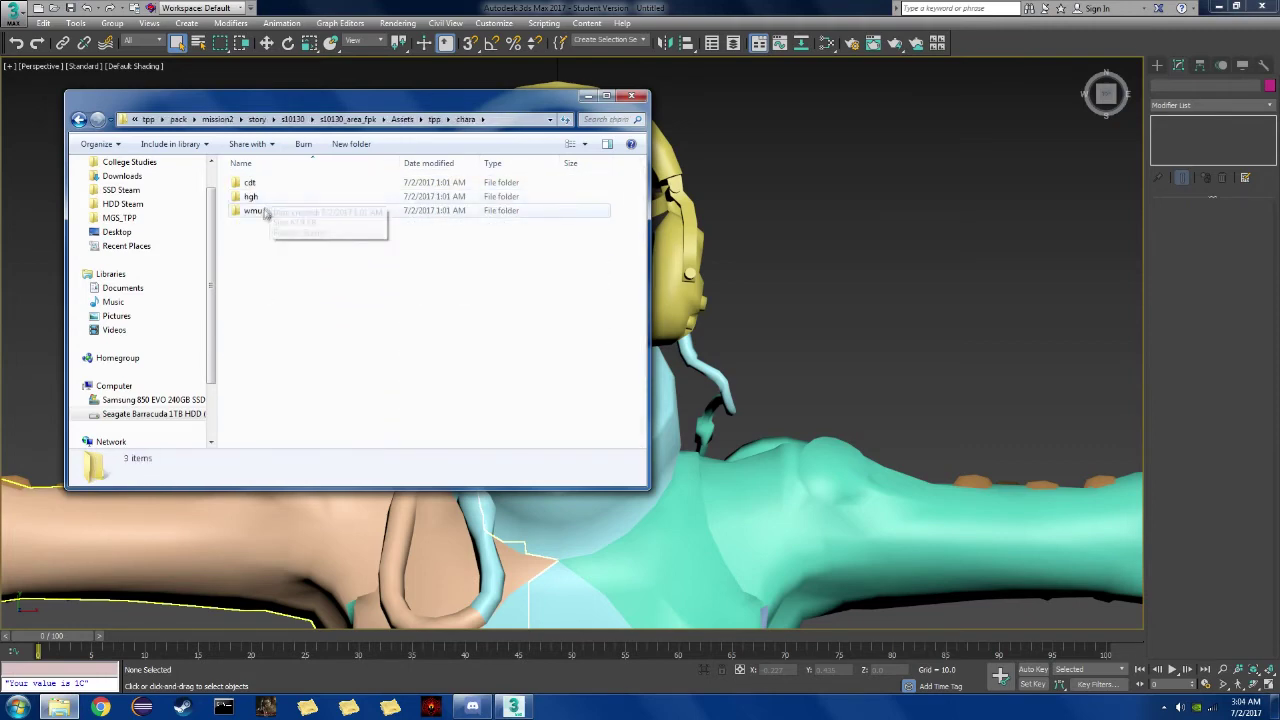
double_click(280, 211)
double_click(276, 185)
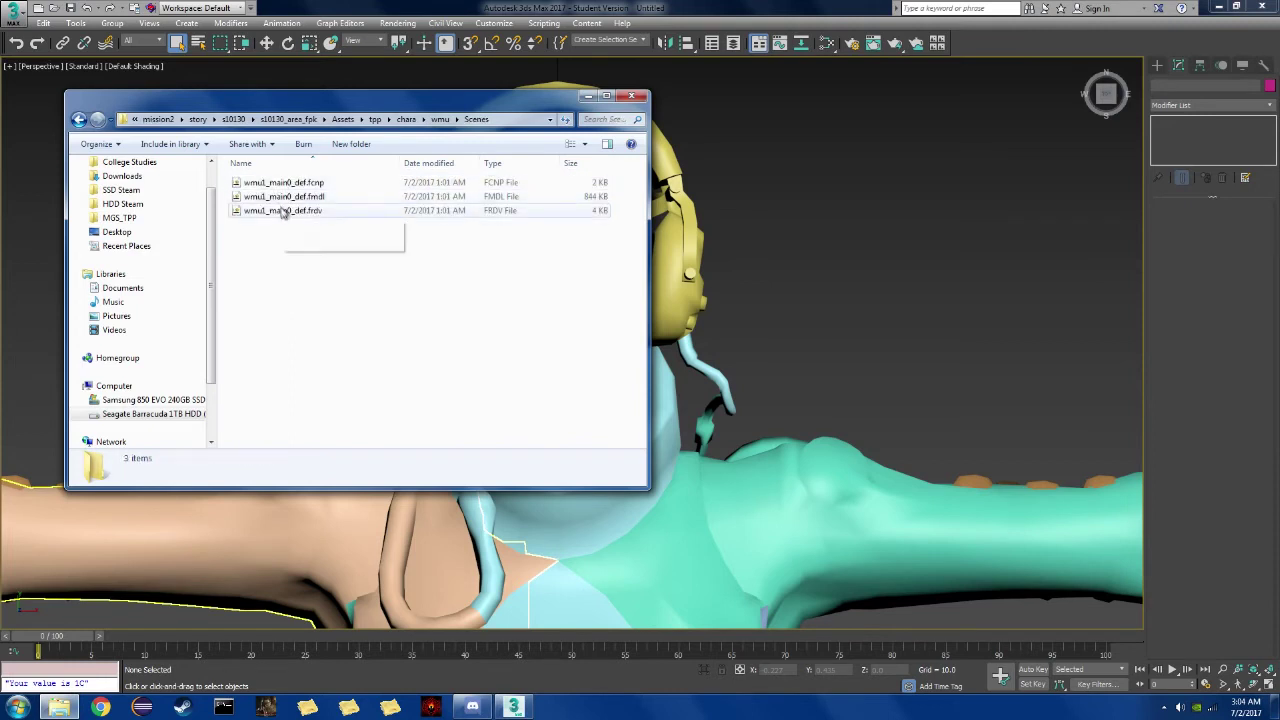
Rename the unedited FMDL file as wmu1_main0_def original.fmdl, put it on the desktop and close the folder window.
left_click(300, 197)
left_click(306, 197)
left_click(306, 197)
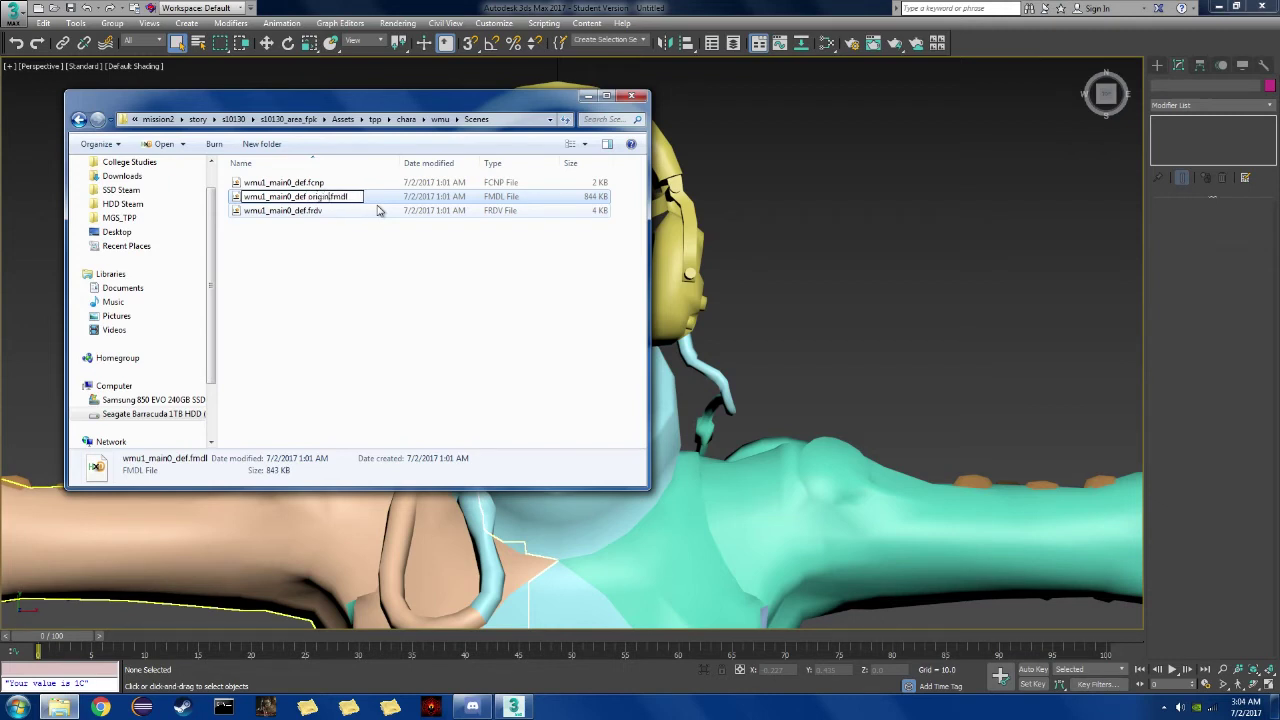
left_click(395, 198)
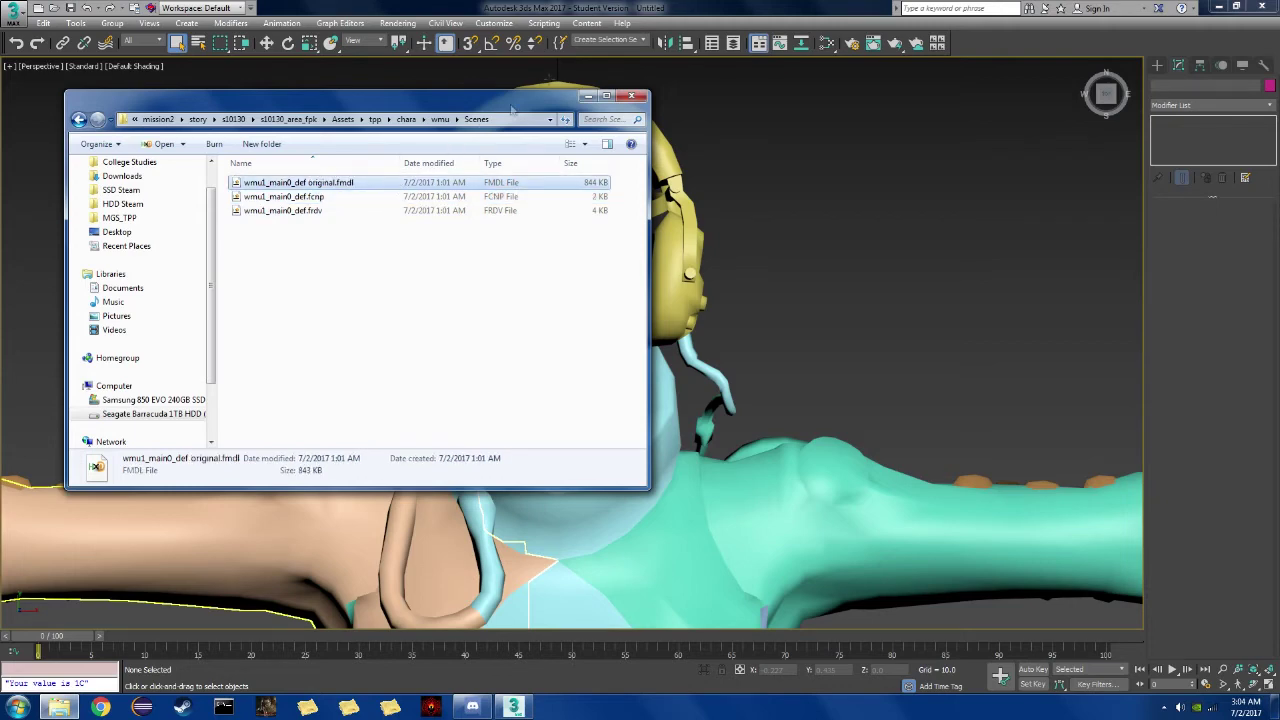
left_click(1218, 7)
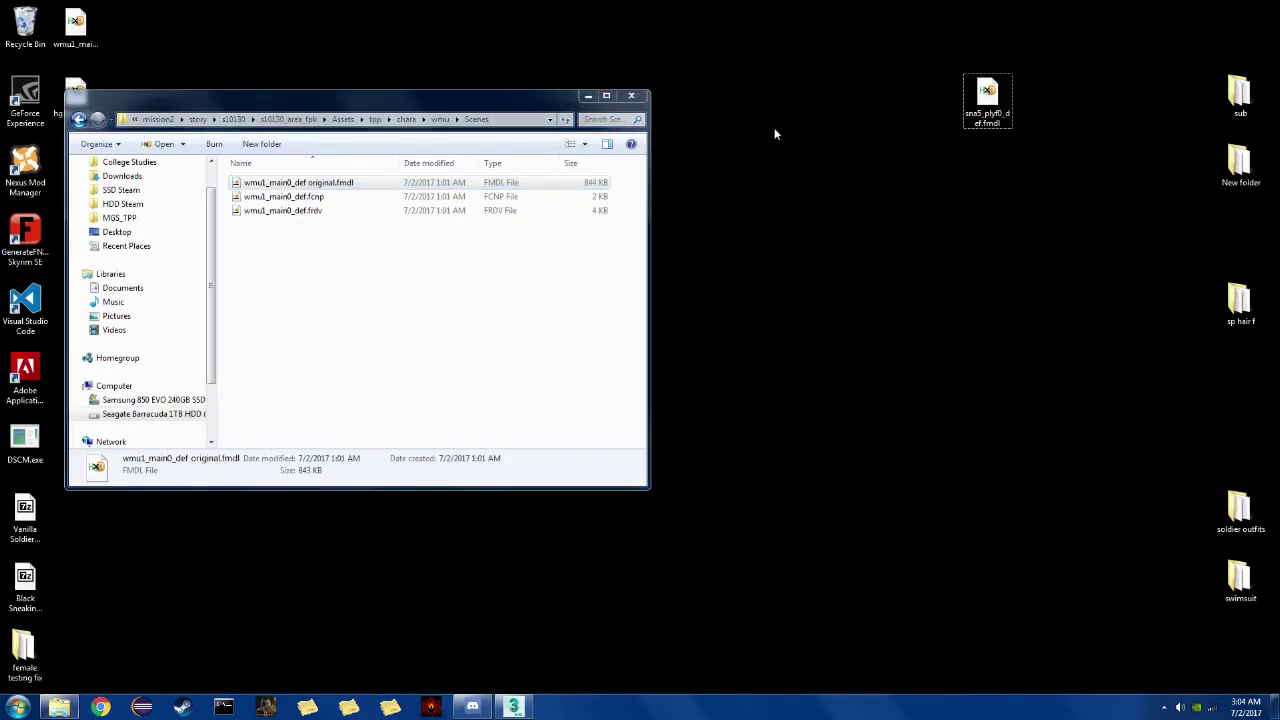
left_click(631, 95)
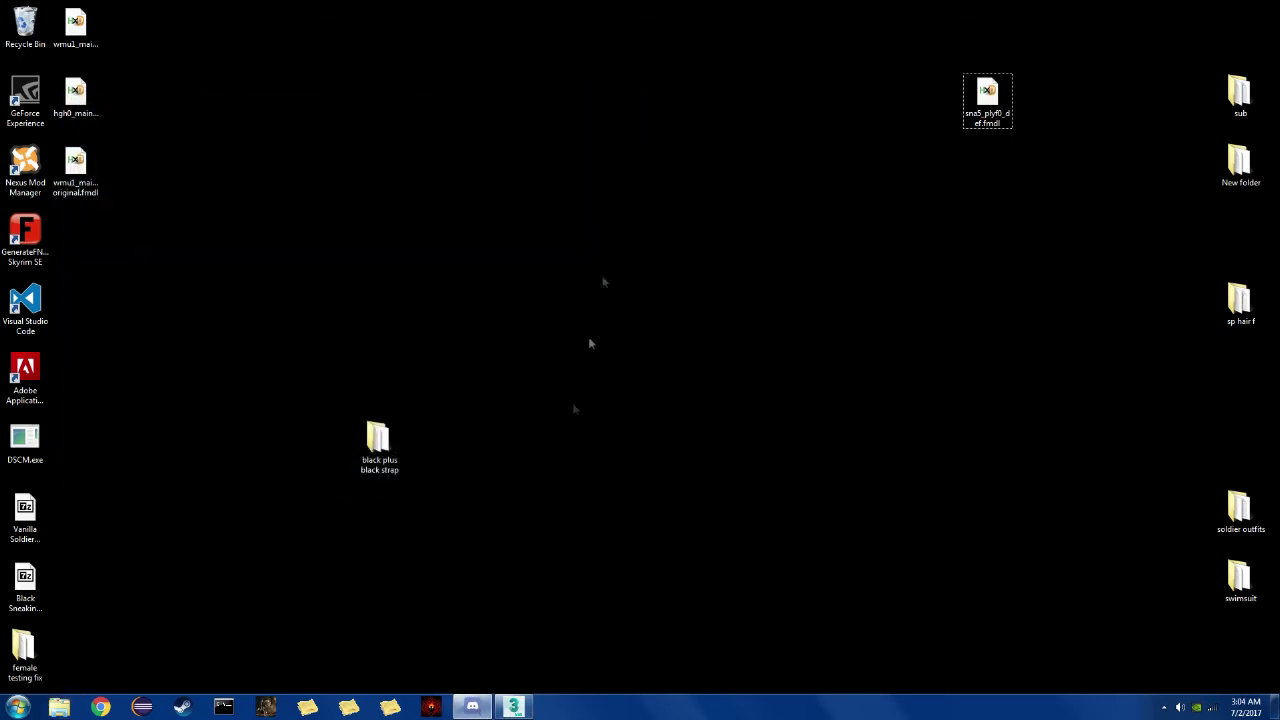
Switch back to 3ds Max and run MGSV FMDL PC.ms to import wmu1_main0_def original.fmdl into the current scene.
left_click(514, 707)
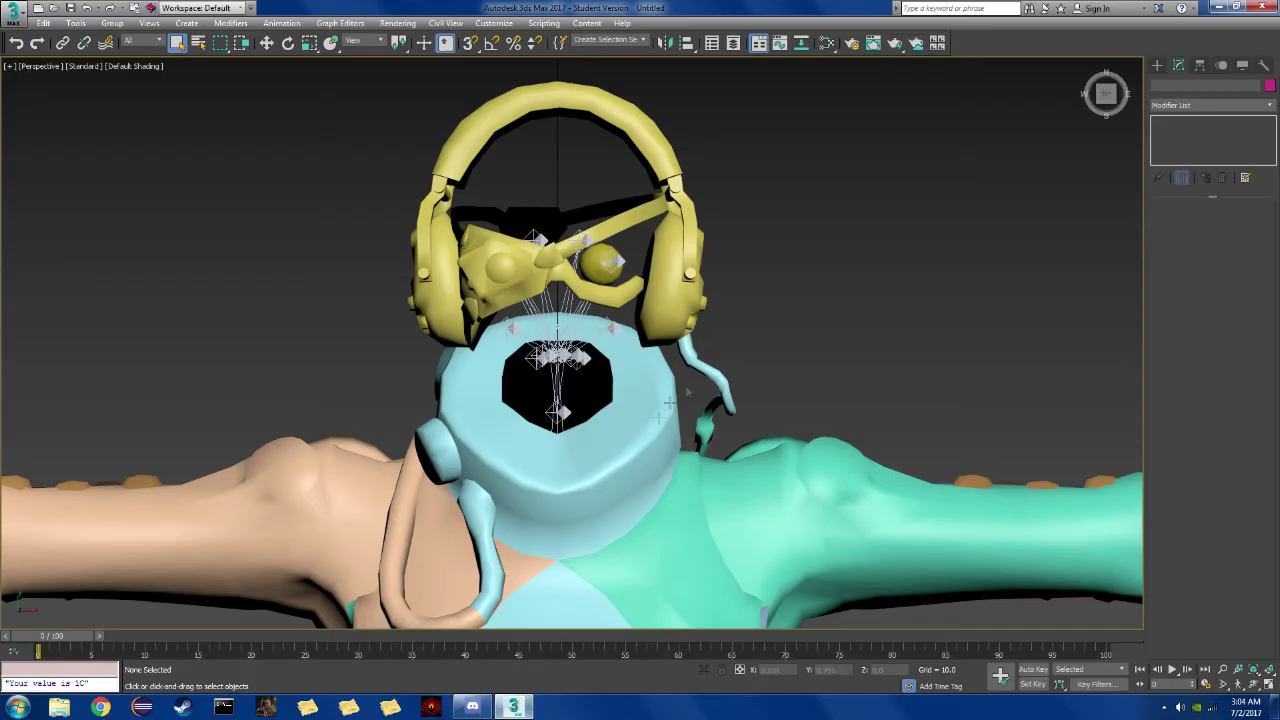
left_click(544, 23)
left_click(560, 139)
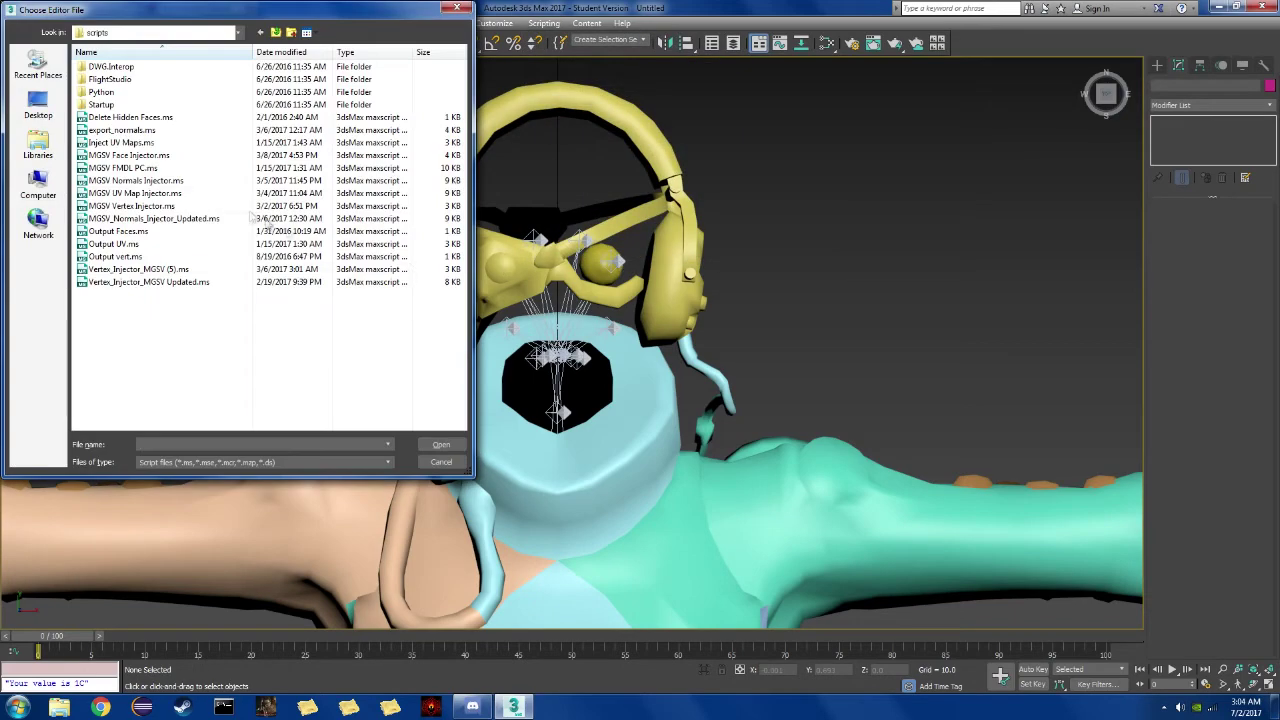
left_click(158, 170)
double_click(158, 170)
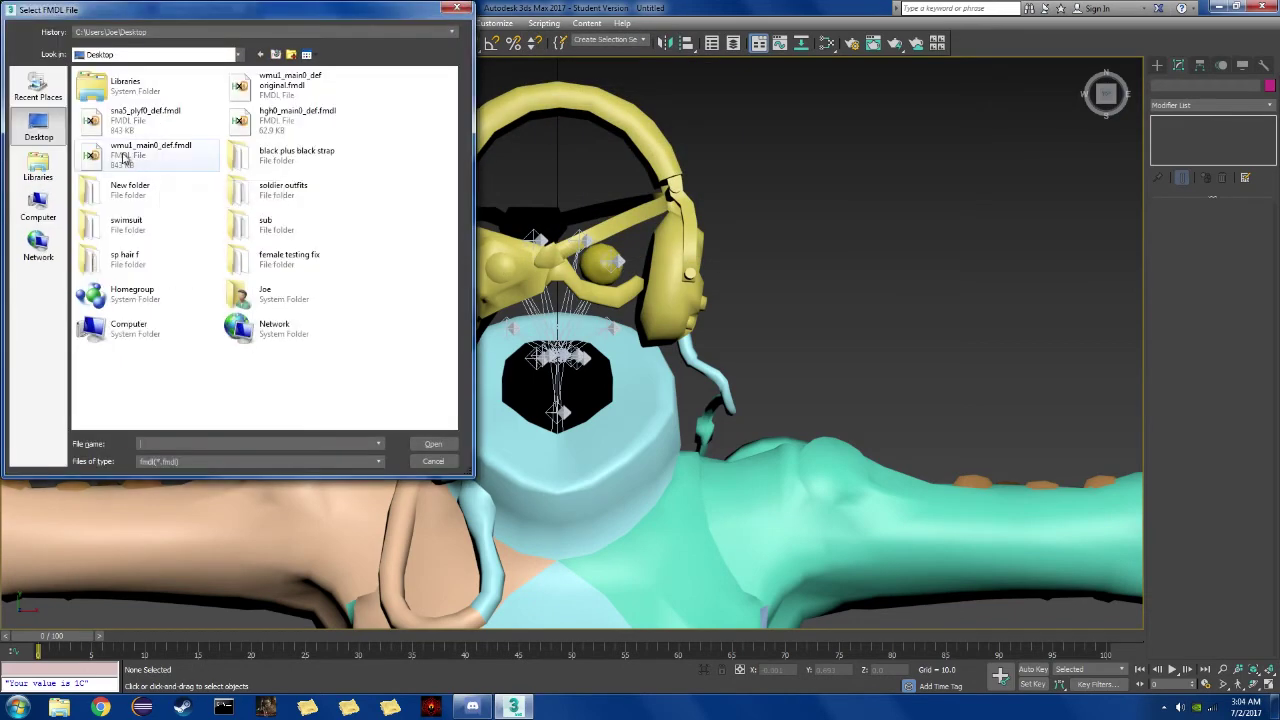
double_click(290, 85)
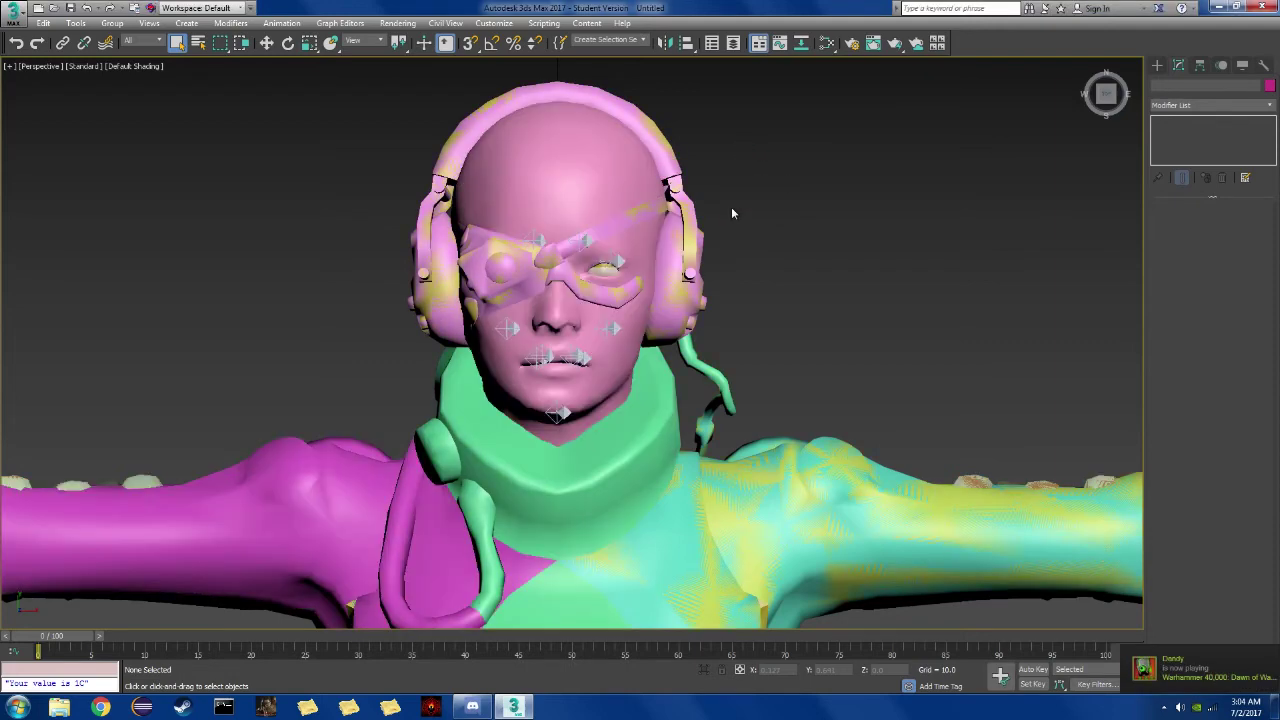
Hide the pink outer face and head mesh of the original model.
middle_click_drag(731, 206, 738, 184)
scroll(738, 184, "up", 3)
left_click(545, 155)
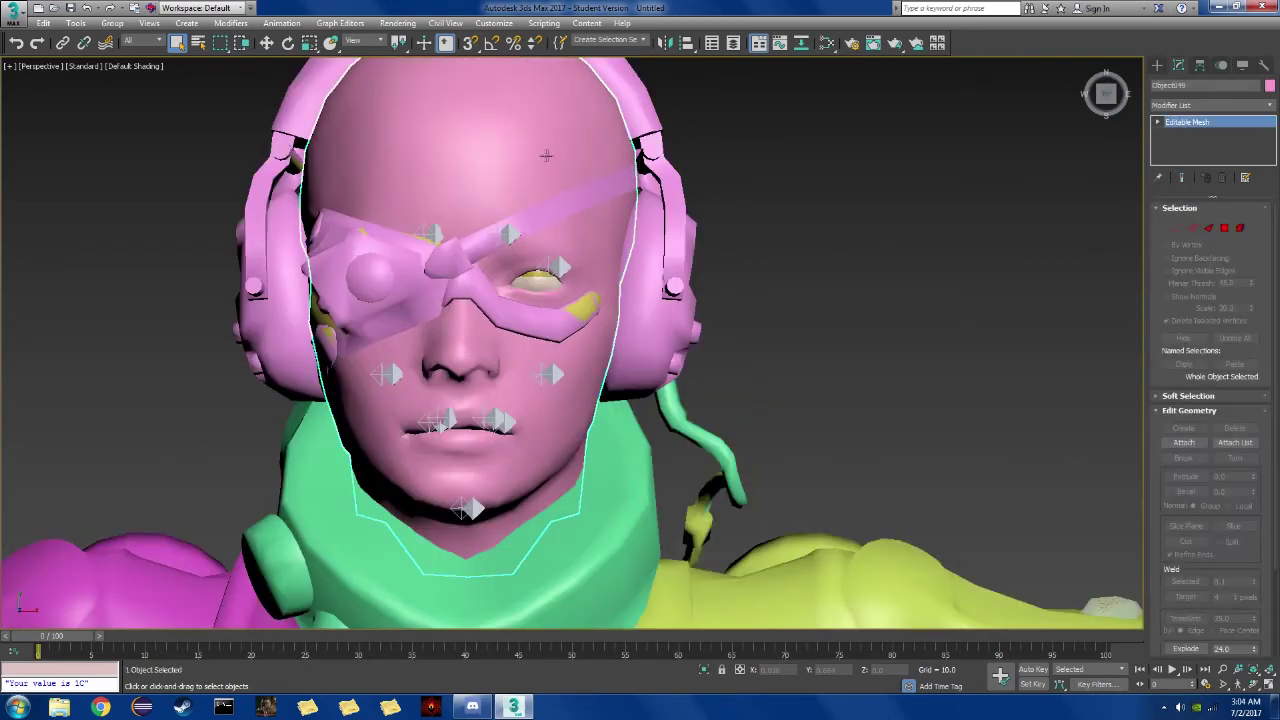
right_click(555, 157)
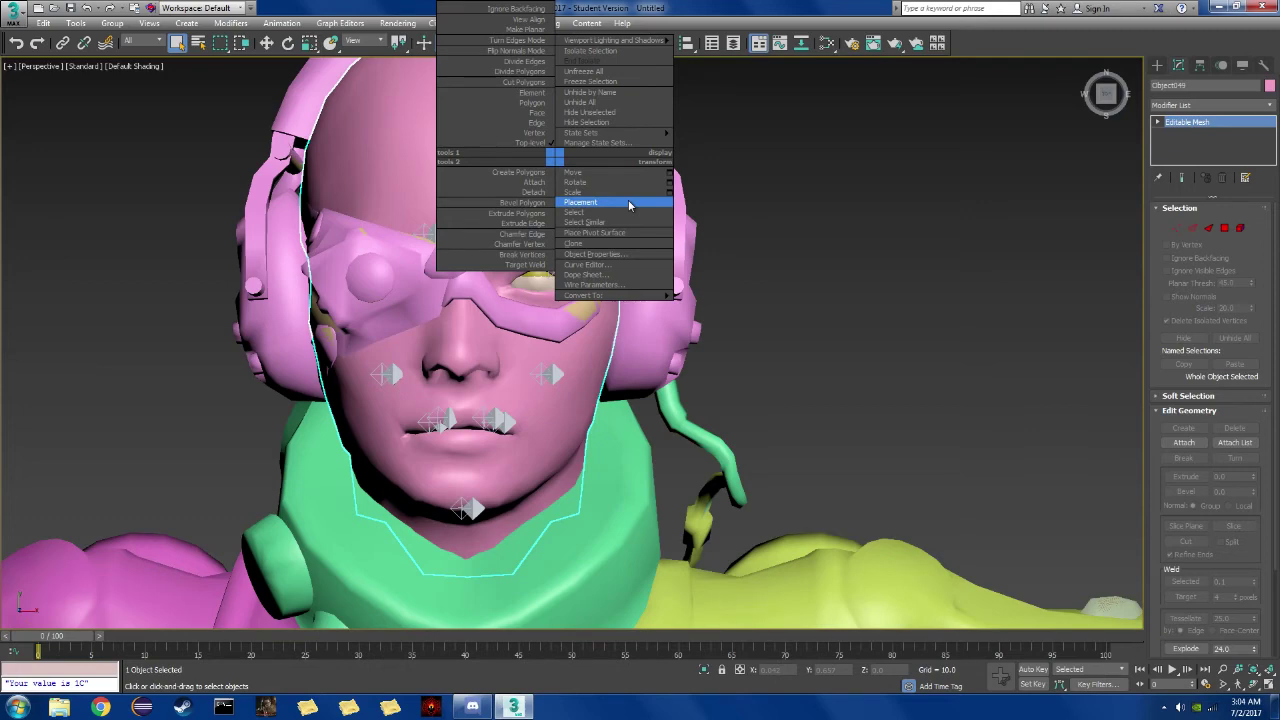
left_click(590, 122)
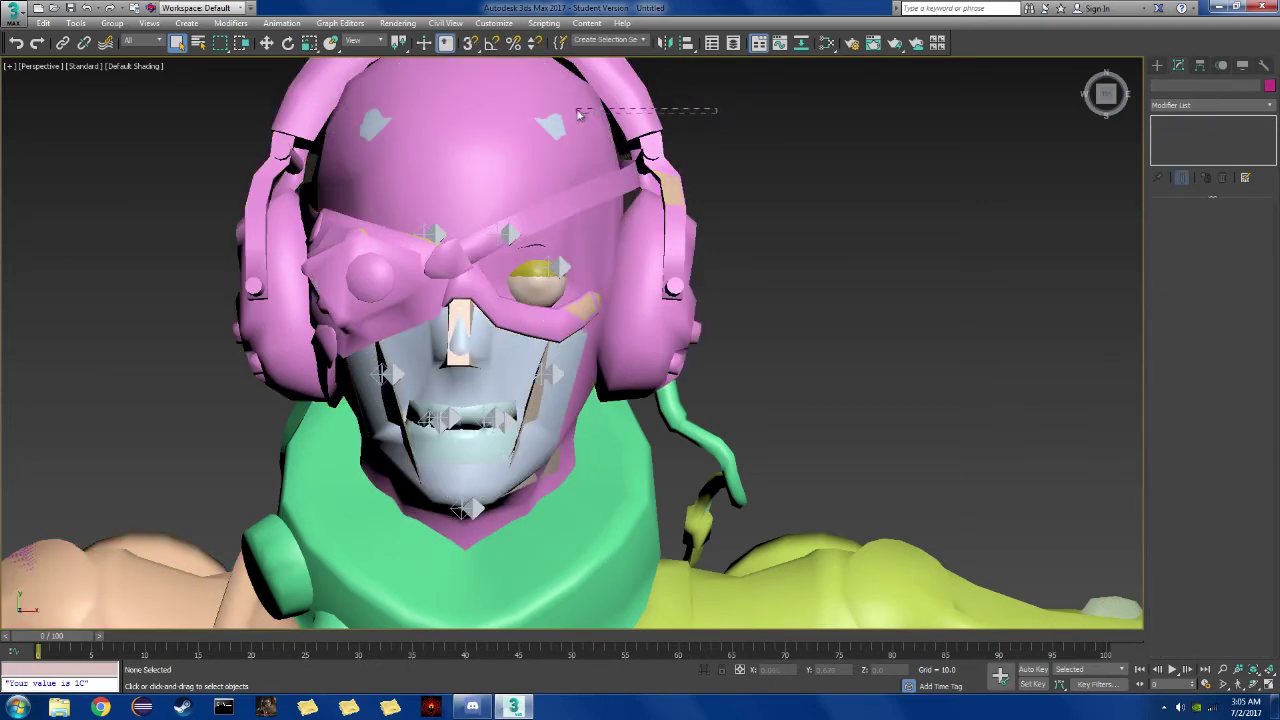
Select the headset, skull and grey jaw plate meshes together and hide them.
left_click_drag(532, 140, 533, 140)
right_click(645, 132)
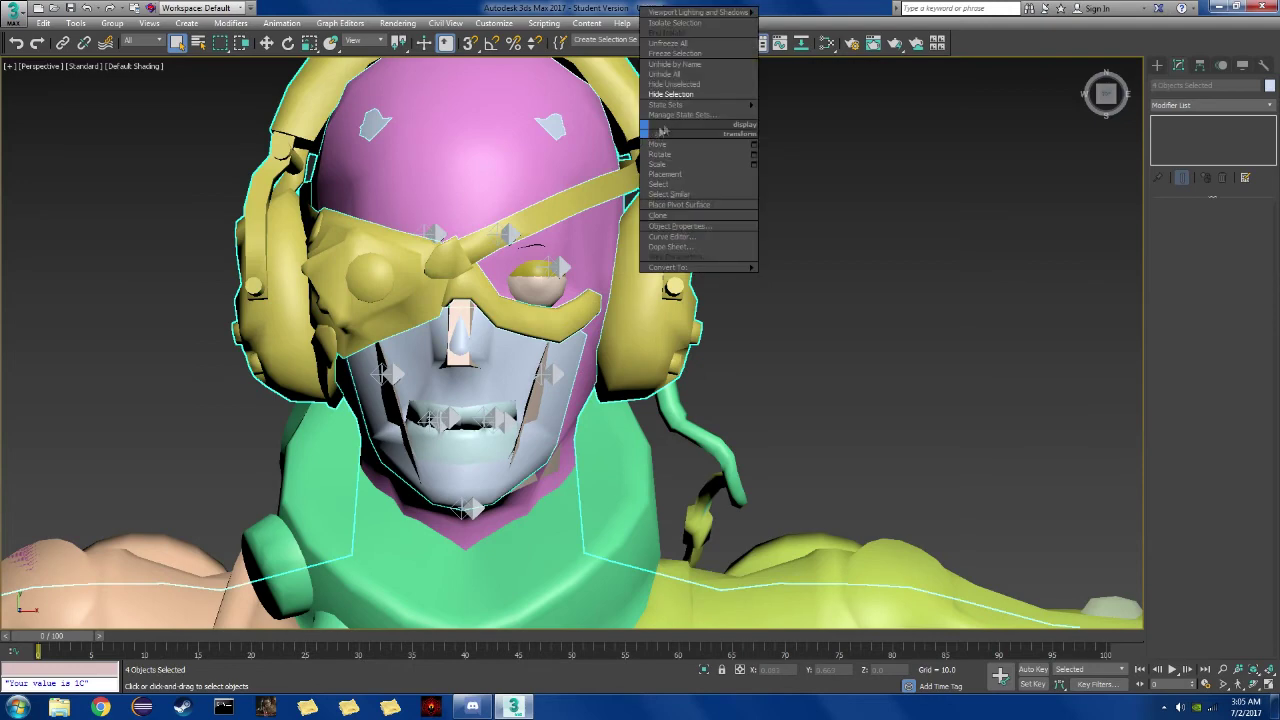
left_click(693, 96)
Hide the remaining beige and black inner face meshes, keeping the teeth and eyeball.
middle_click_drag(708, 140, 746, 175)
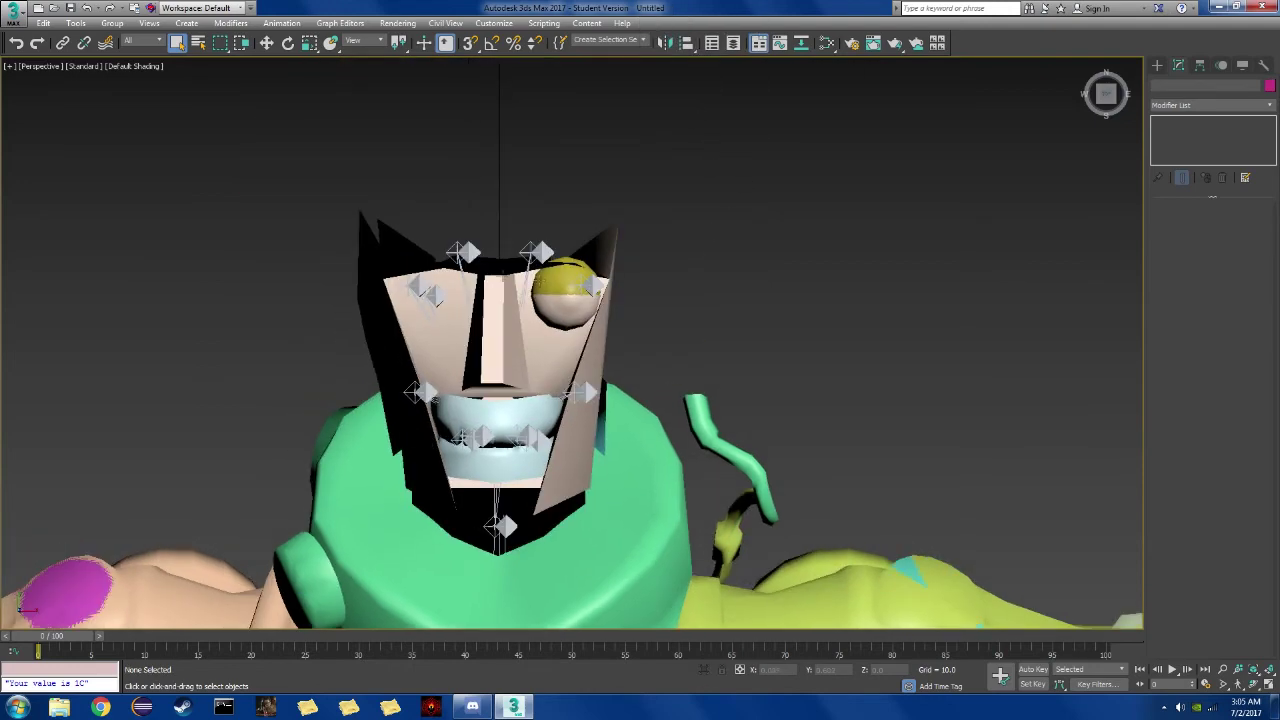
left_click_drag(433, 366, 434, 366)
right_click(450, 300)
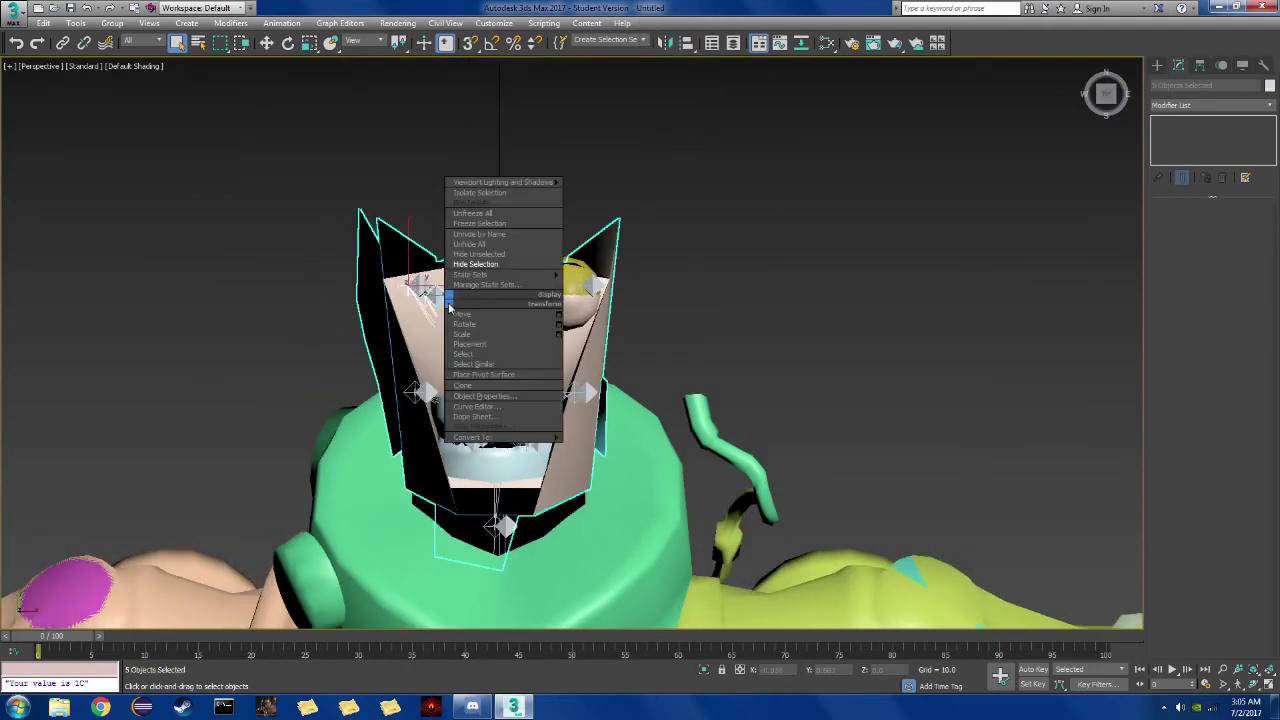
left_click(487, 262)
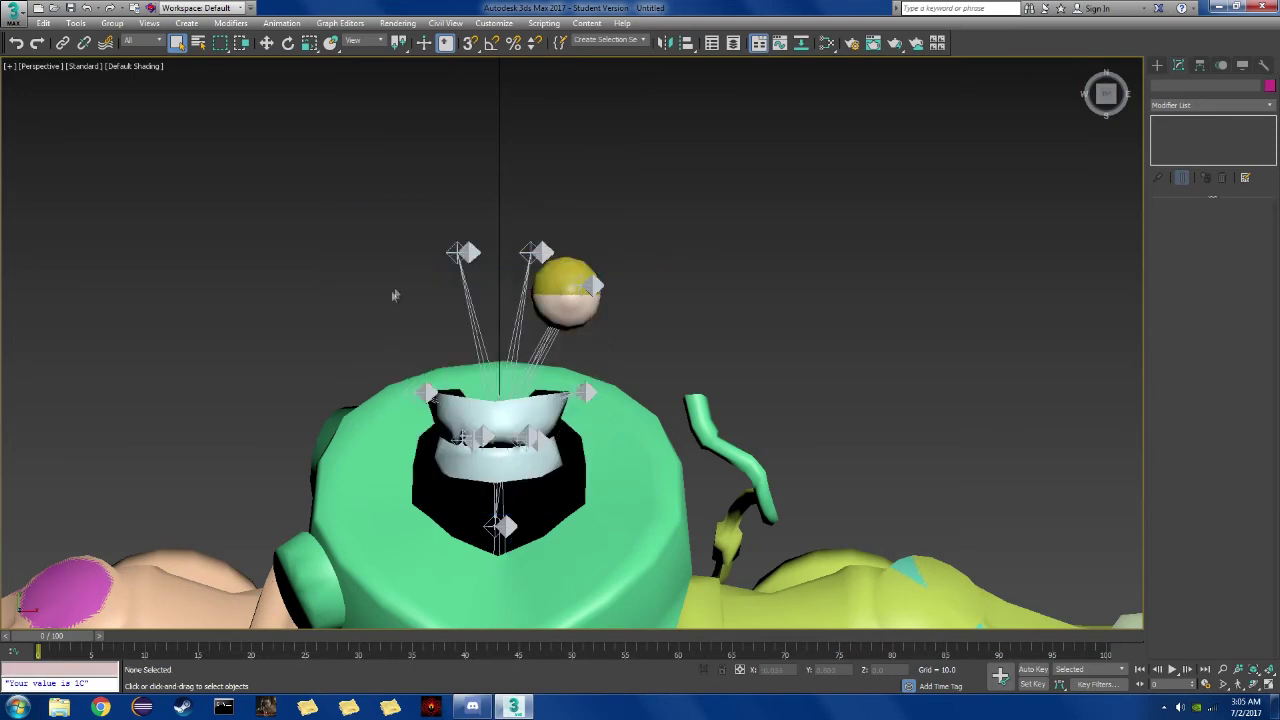
Select the remaining eyeball of the original model and examine it and the teeth from the side and the front.
left_click(563, 261)
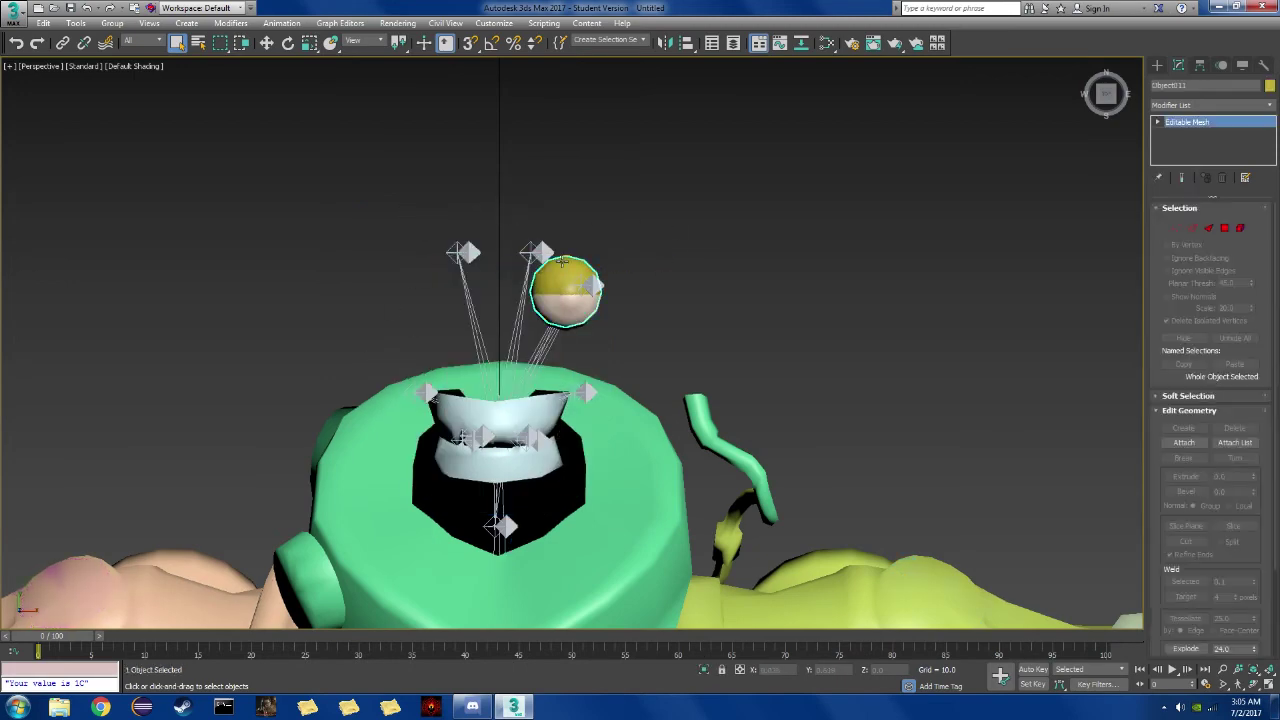
left_click_drag(1105, 93, 929, 143)
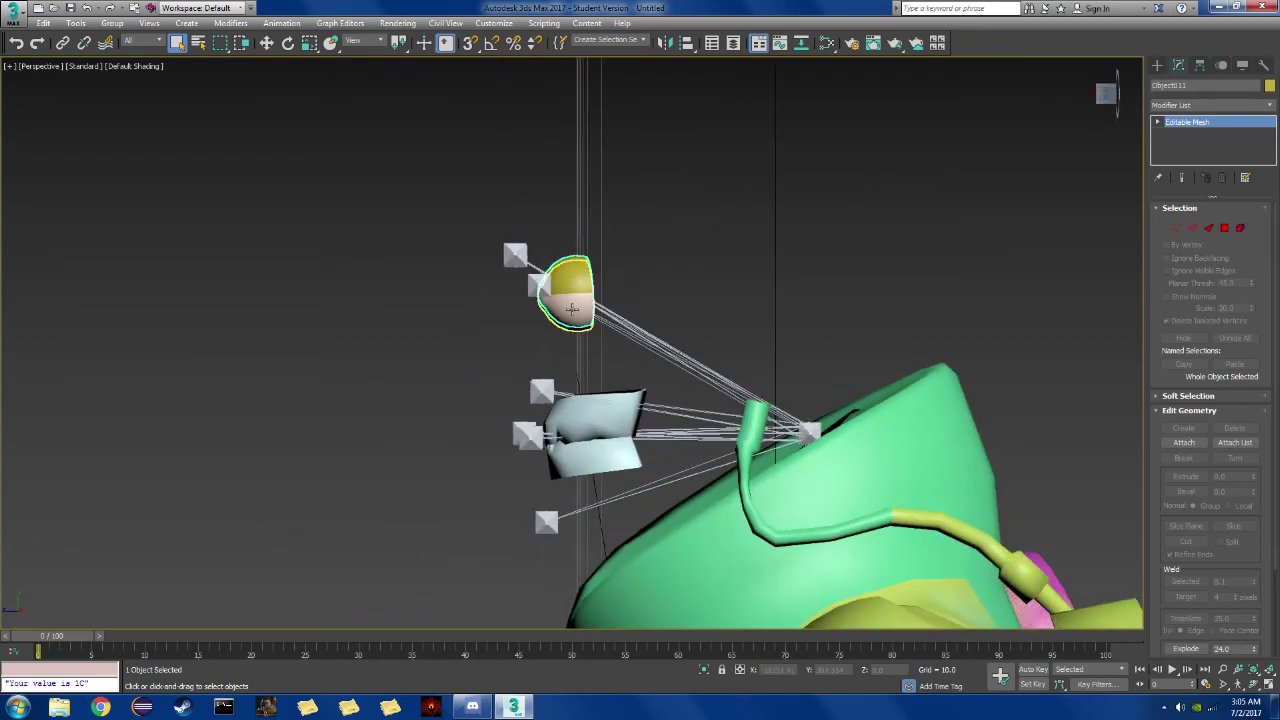
scroll(572, 309, "up", 2)
scroll(572, 309, "down", 2)
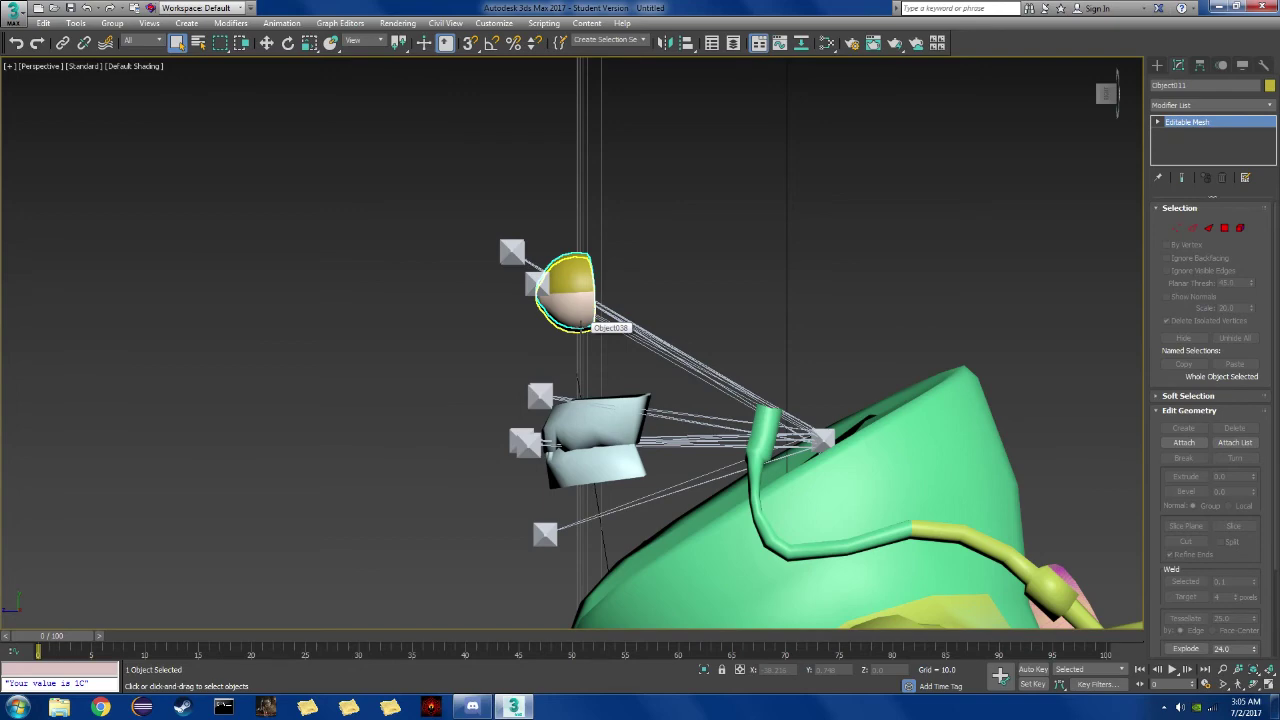
left_click(1106, 94)
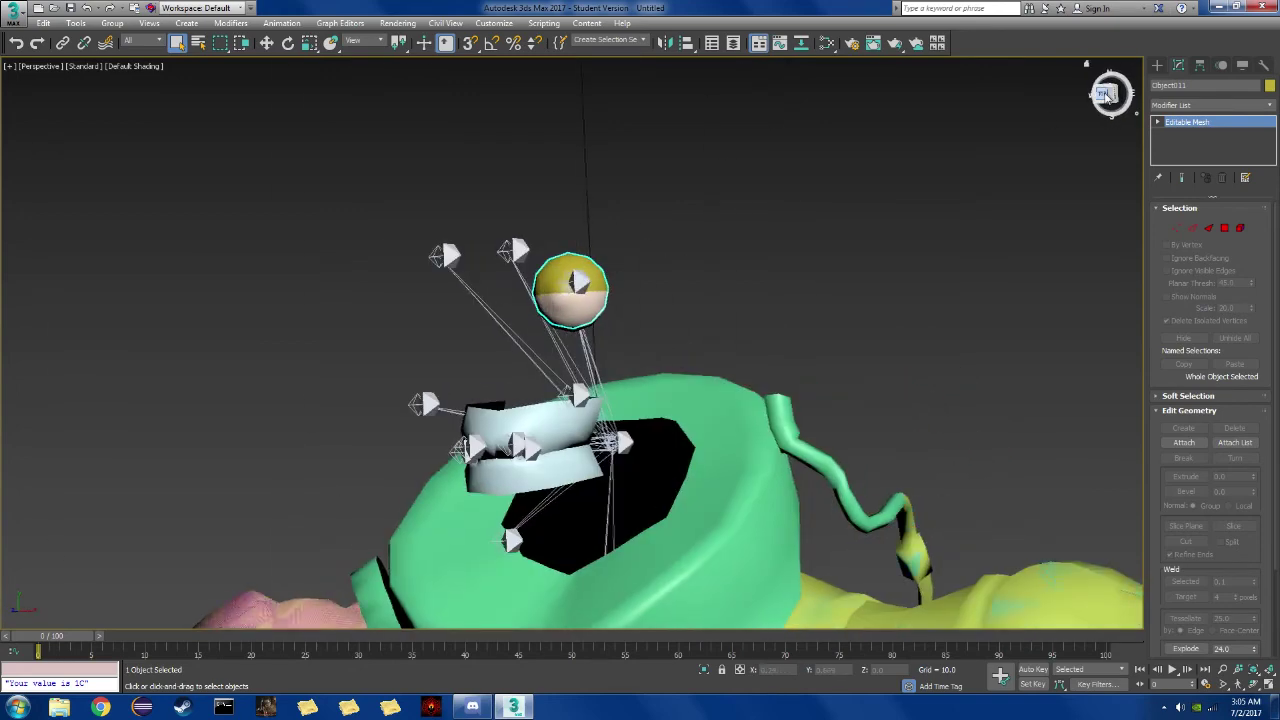
left_click(1104, 93)
Unhide all meshes of the imported models and bring the full character into view.
scroll(927, 219, "down", 6)
middle_click_drag(926, 218, 706, 225)
right_click(762, 213)
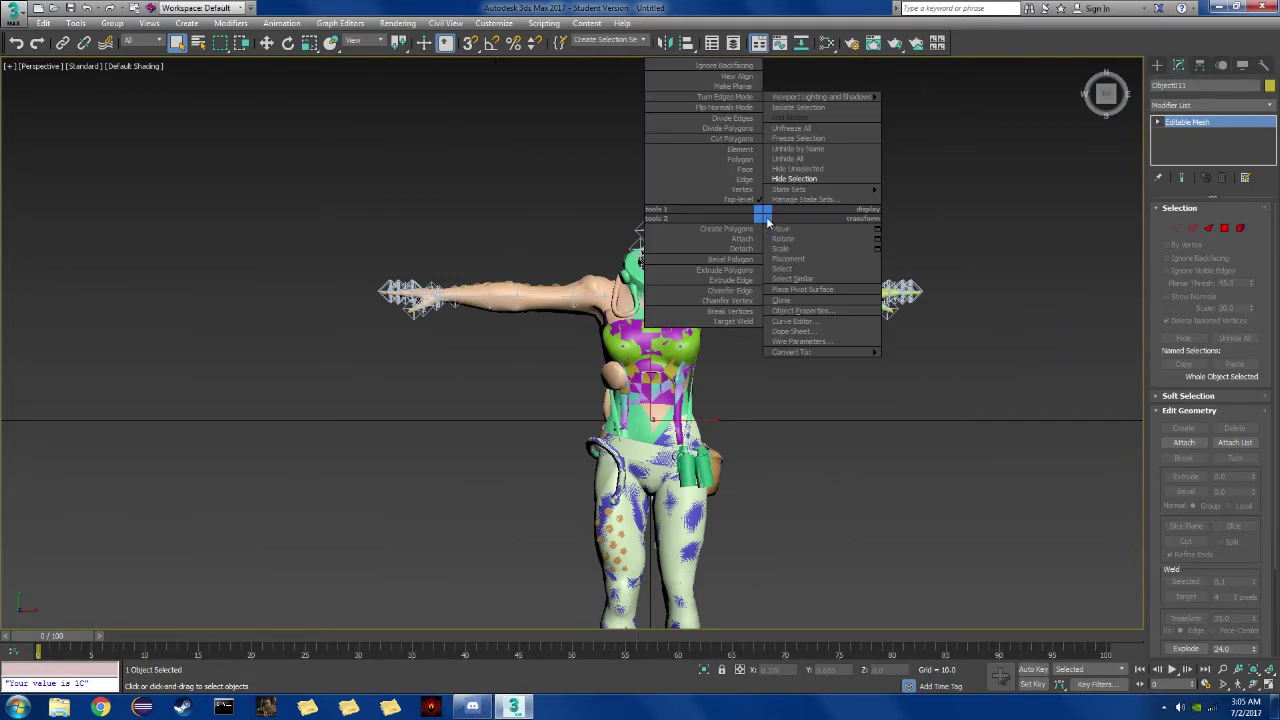
left_click(814, 160)
middle_click_drag(807, 172, 762, 225)
Start a completely new scene with the New All option, without saving the current one.
left_click(51, 8)
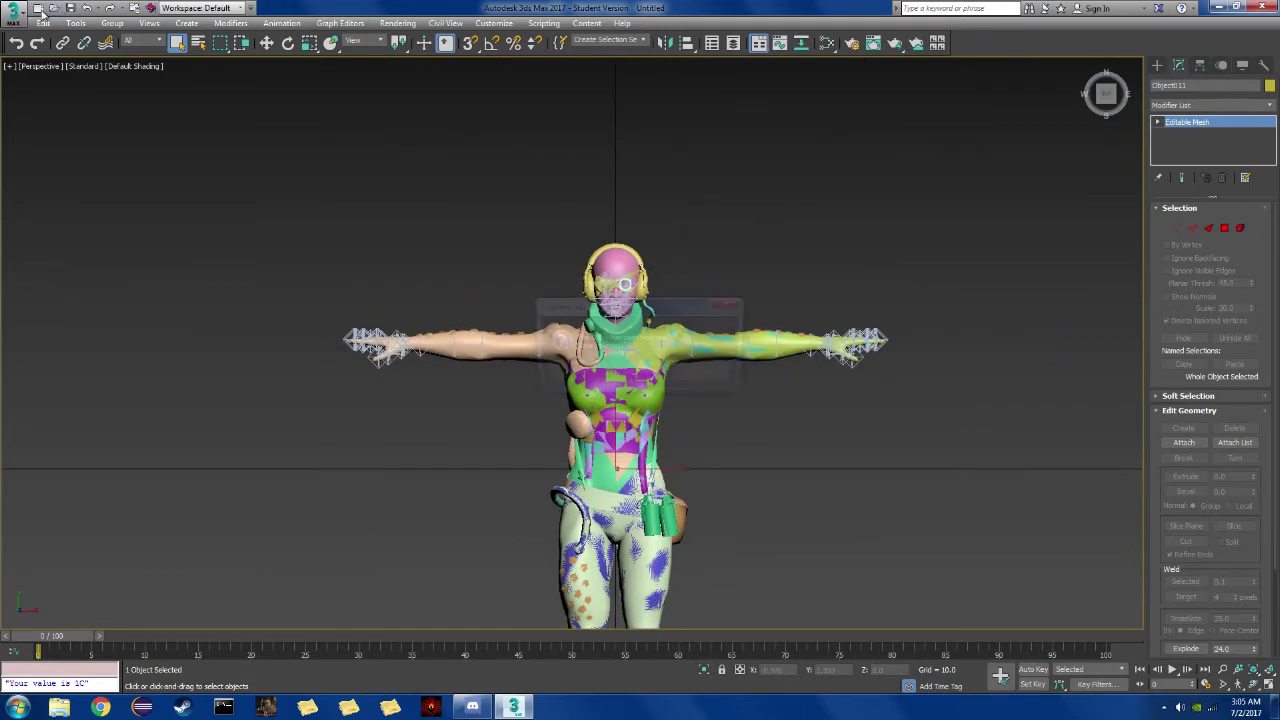
left_click(646, 372)
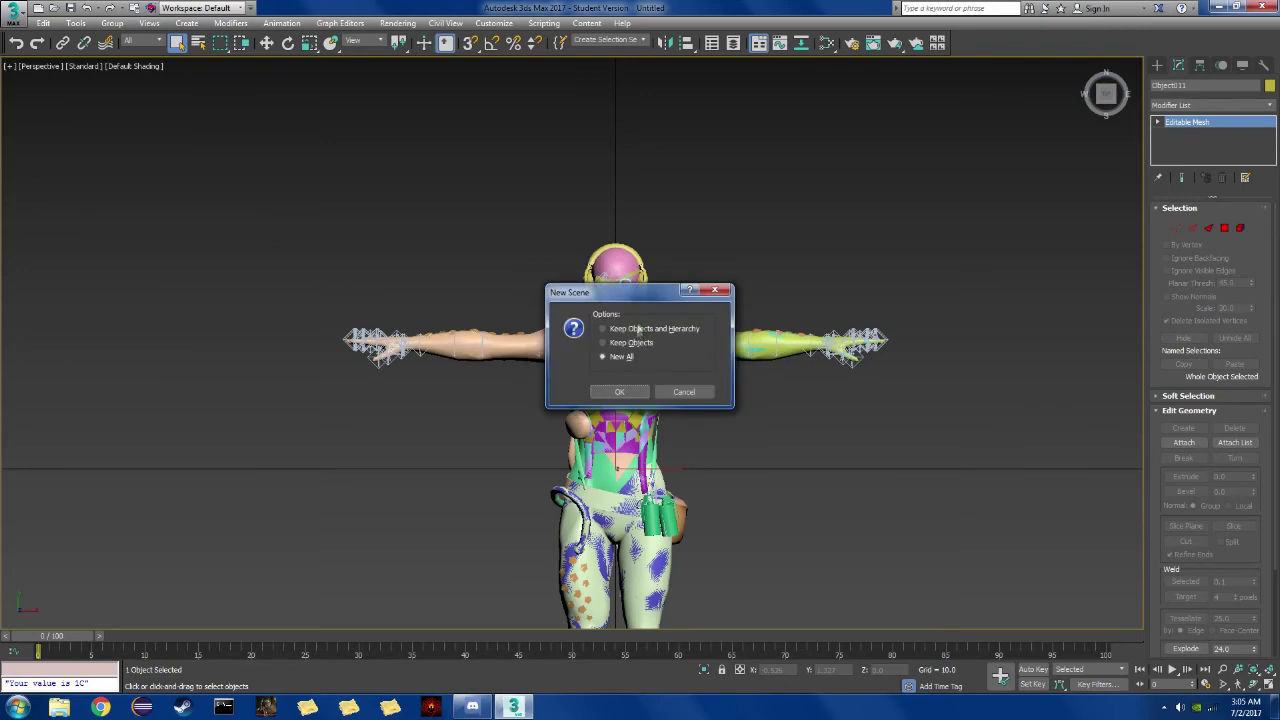
left_click(617, 392)
Run the MGSV FMDL PC.ms script and import the edited wmu1_main0_def.fmdl into the empty scene.
left_click(544, 23)
left_click(556, 125)
left_click(124, 170)
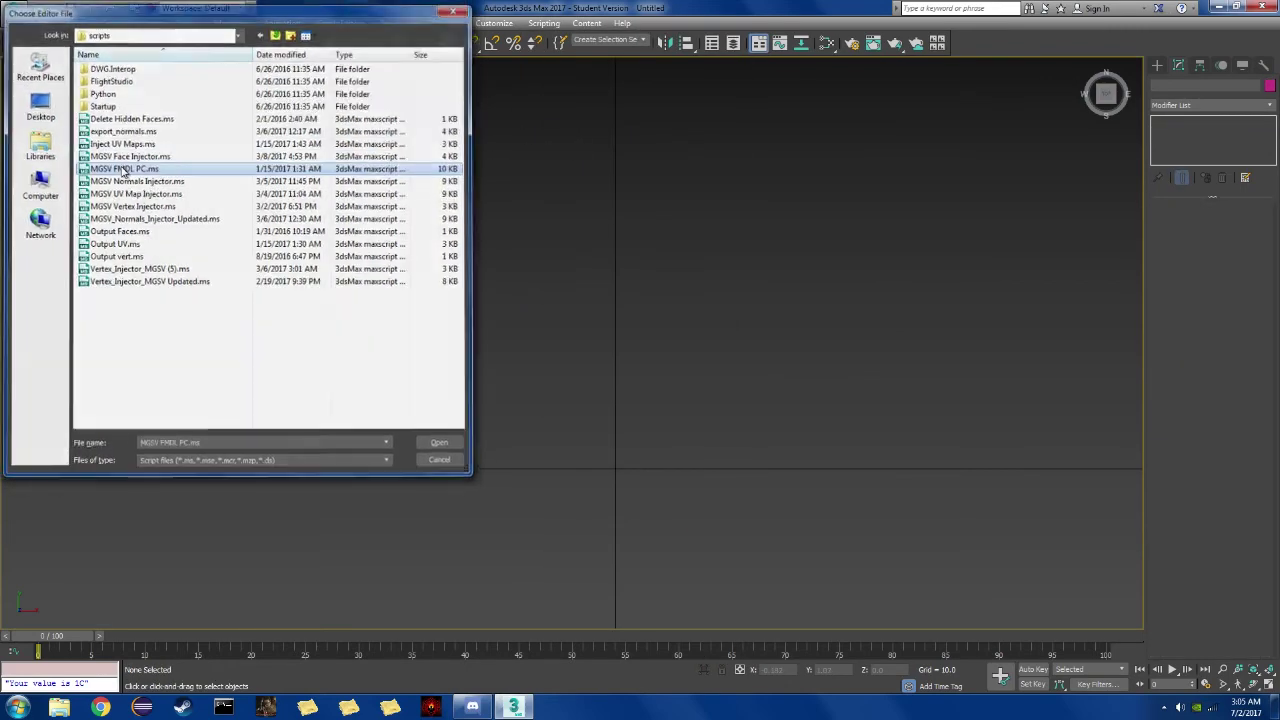
double_click(124, 170)
double_click(165, 160)
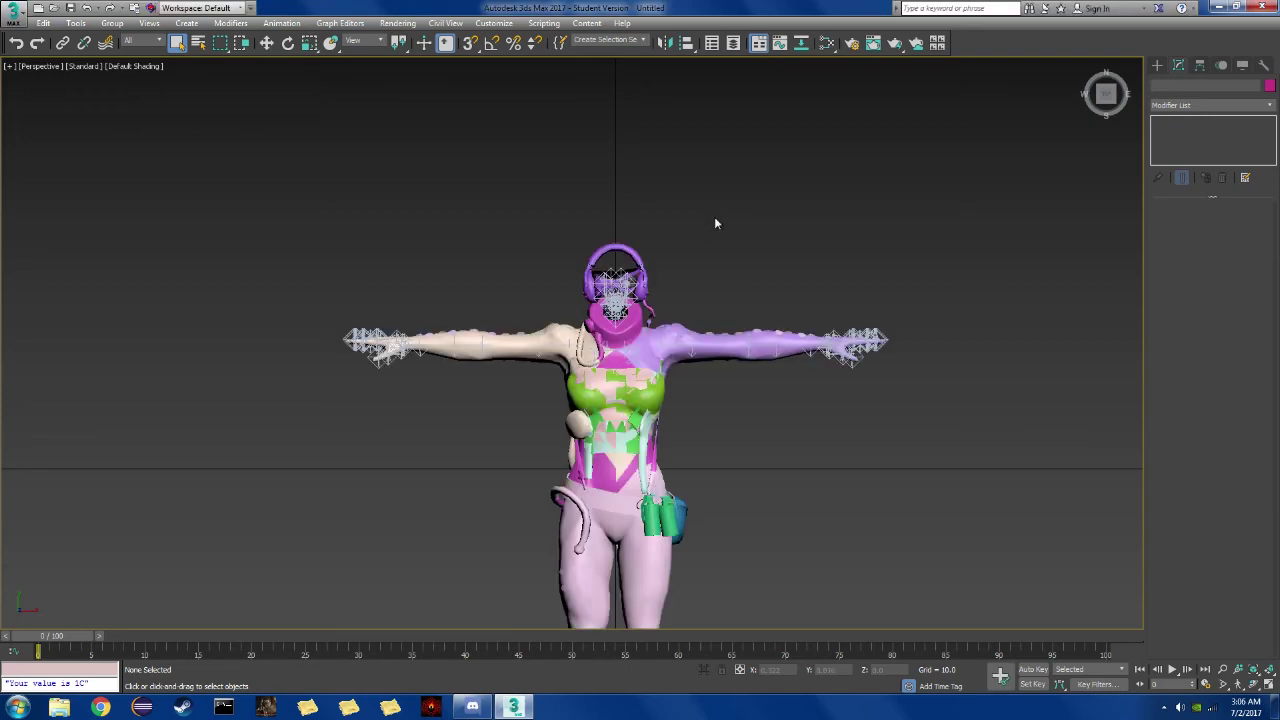
Inspect the head area of the edited model up close and then the whole body.
scroll(714, 240, "up", 10)
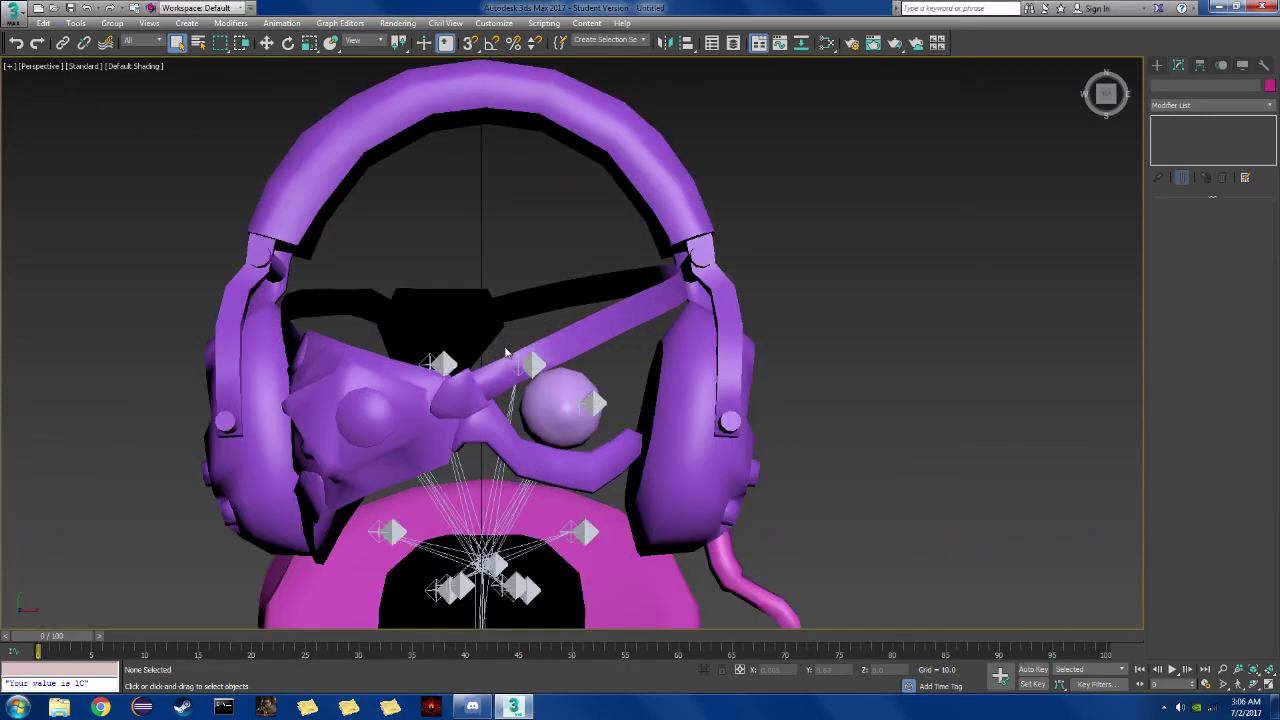
middle_click_drag(905, 267, 918, 195)
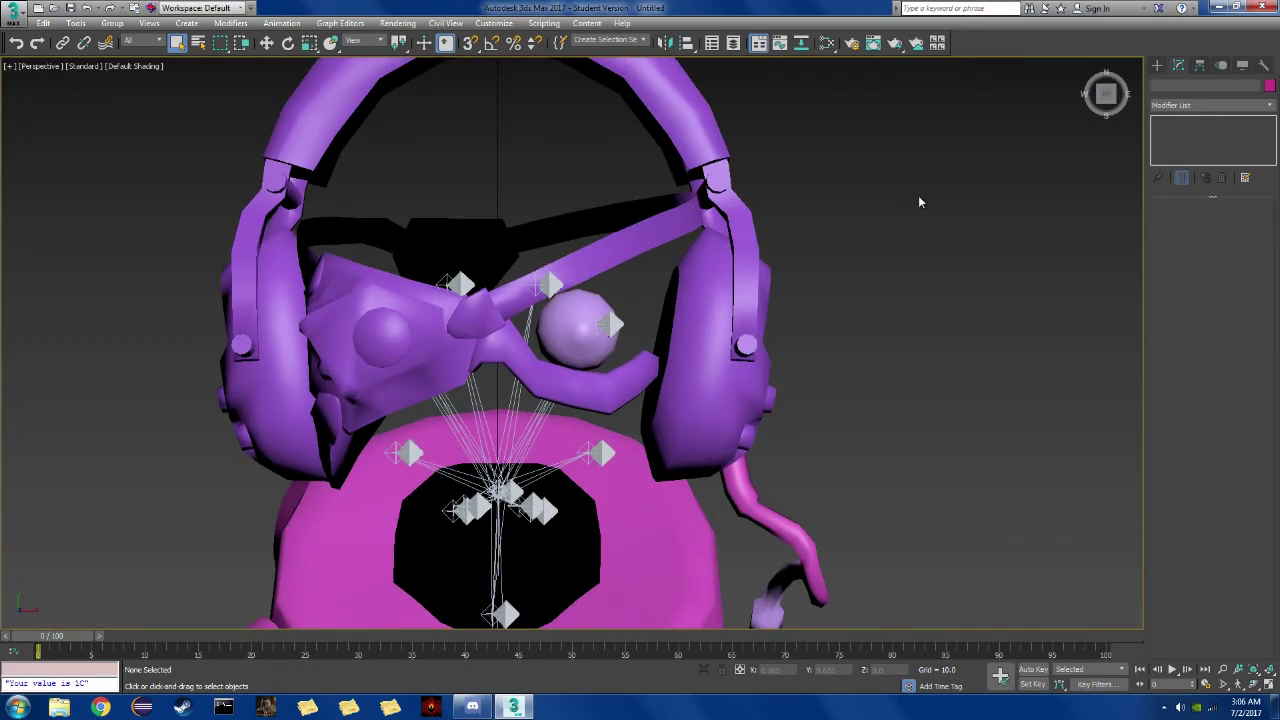
scroll(918, 195, "down", 10)
middle_click_drag(1000, 343, 754, 314)
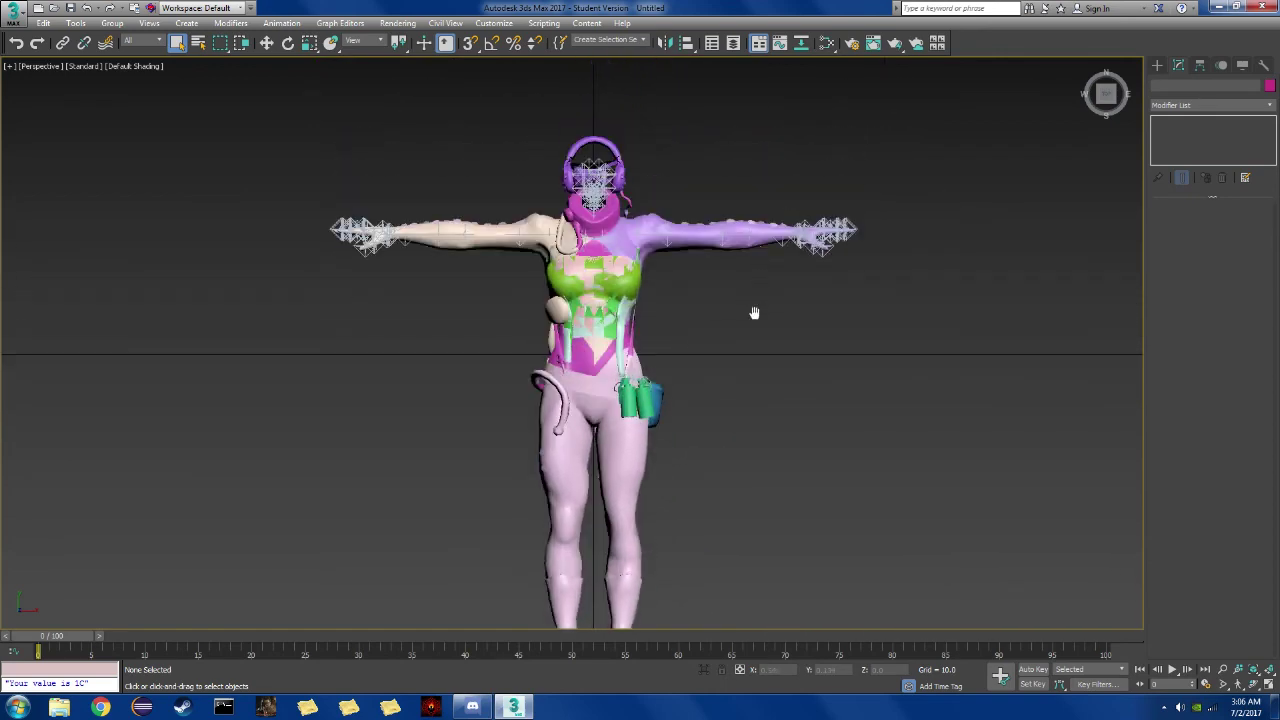
Close 3ds Max without saving and move wmu1_main0_def.fmdl to an empty area of the desktop.
left_click(1272, 6)
left_click(634, 372)
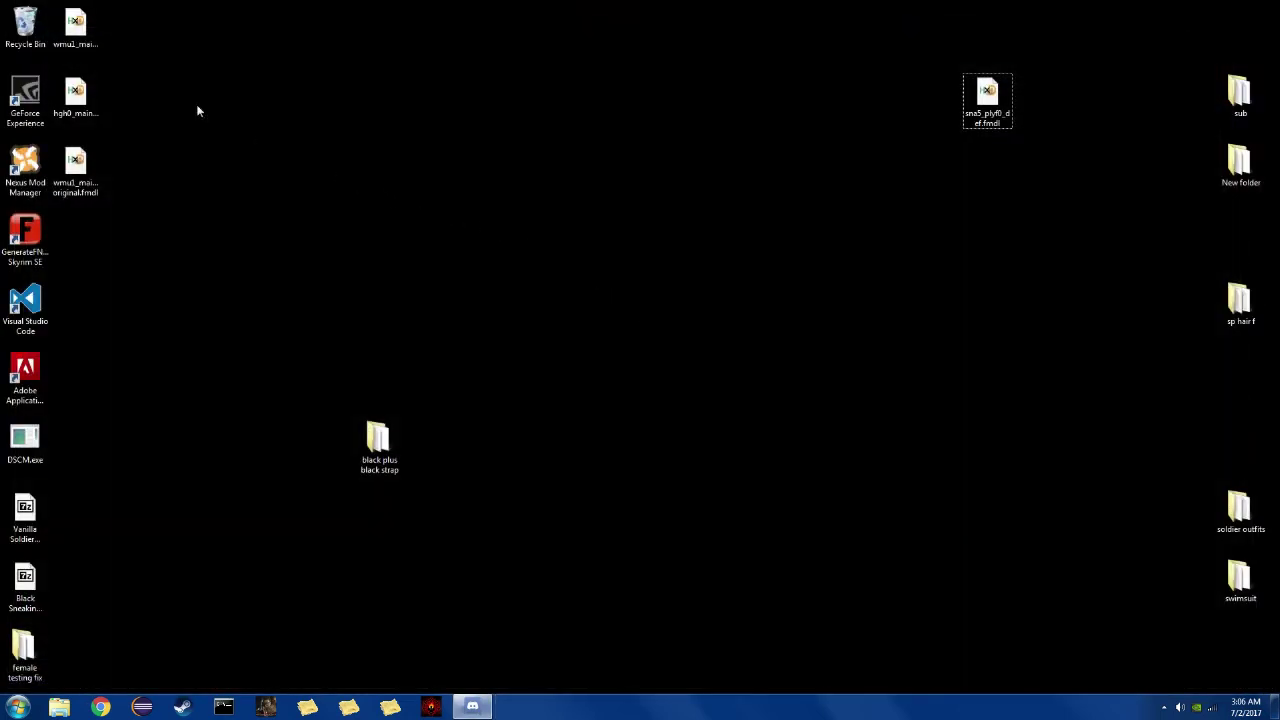
left_click(76, 30)
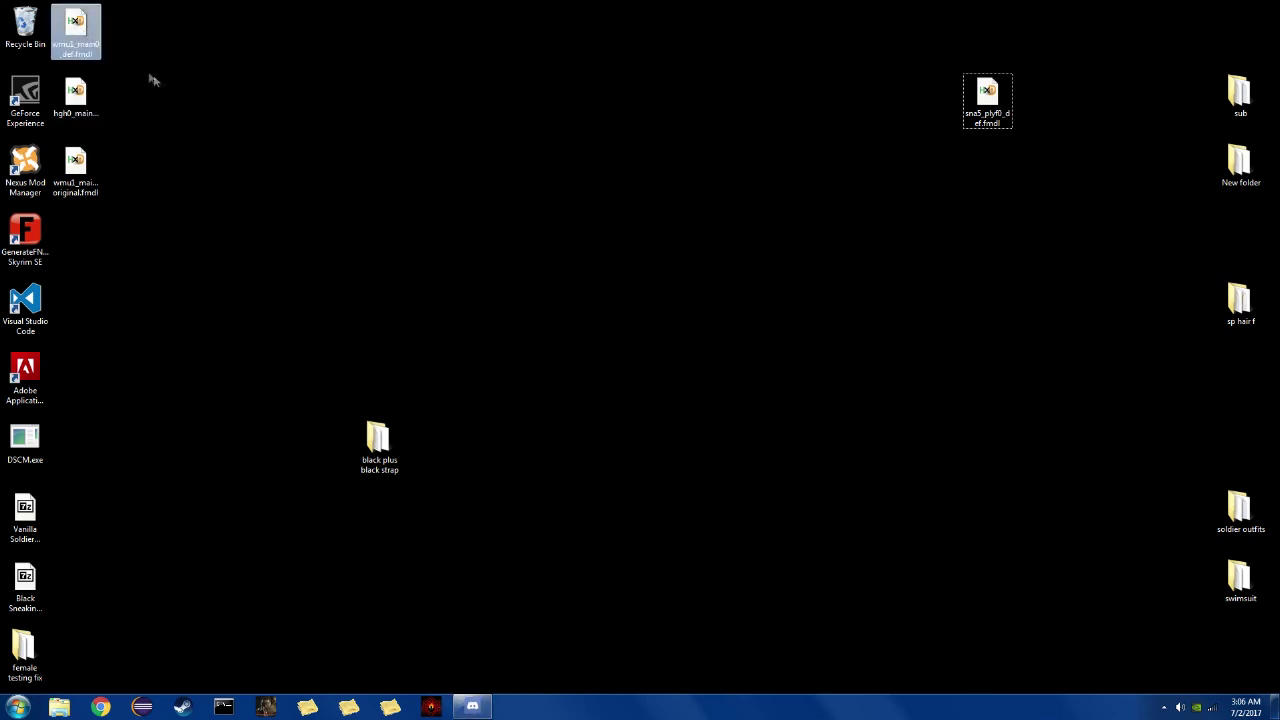
left_click_drag(73, 25, 528, 93)
Copy the file name of sna5_plyf0_def.fmdl on the desktop and delete that file.
left_click(989, 118)
left_click(991, 122)
key("ctrl+c")
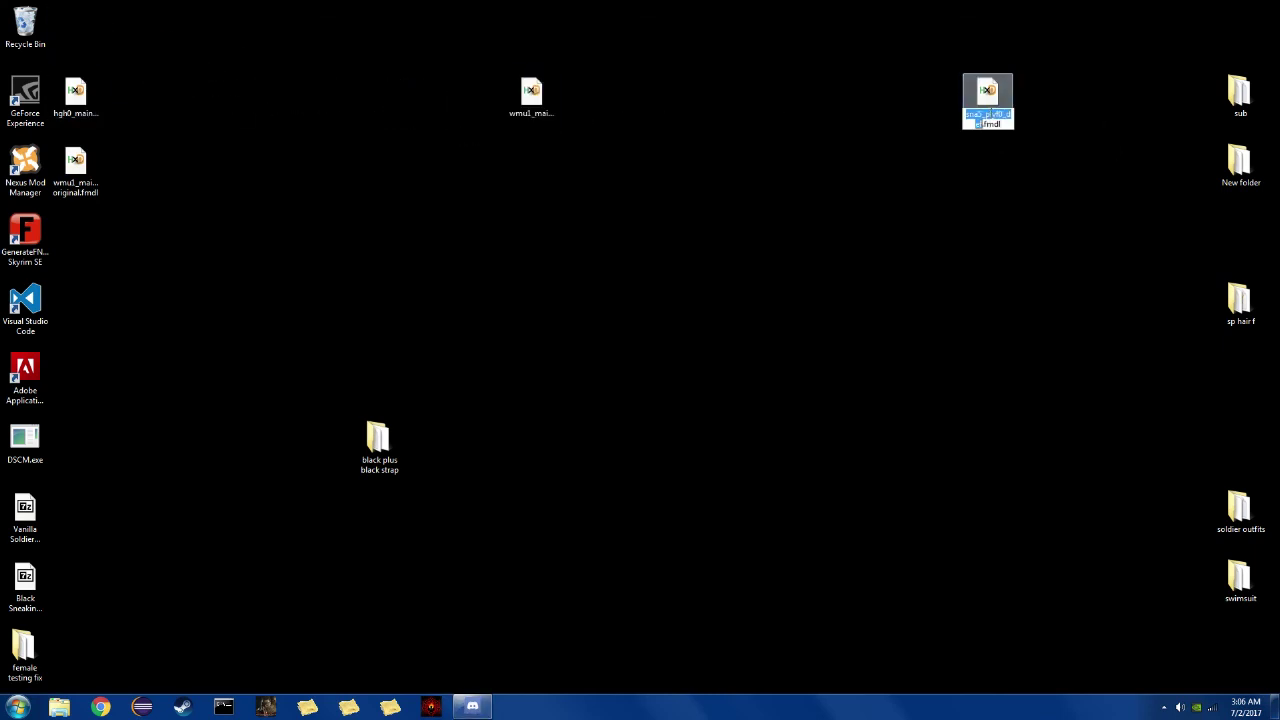
left_click(991, 97)
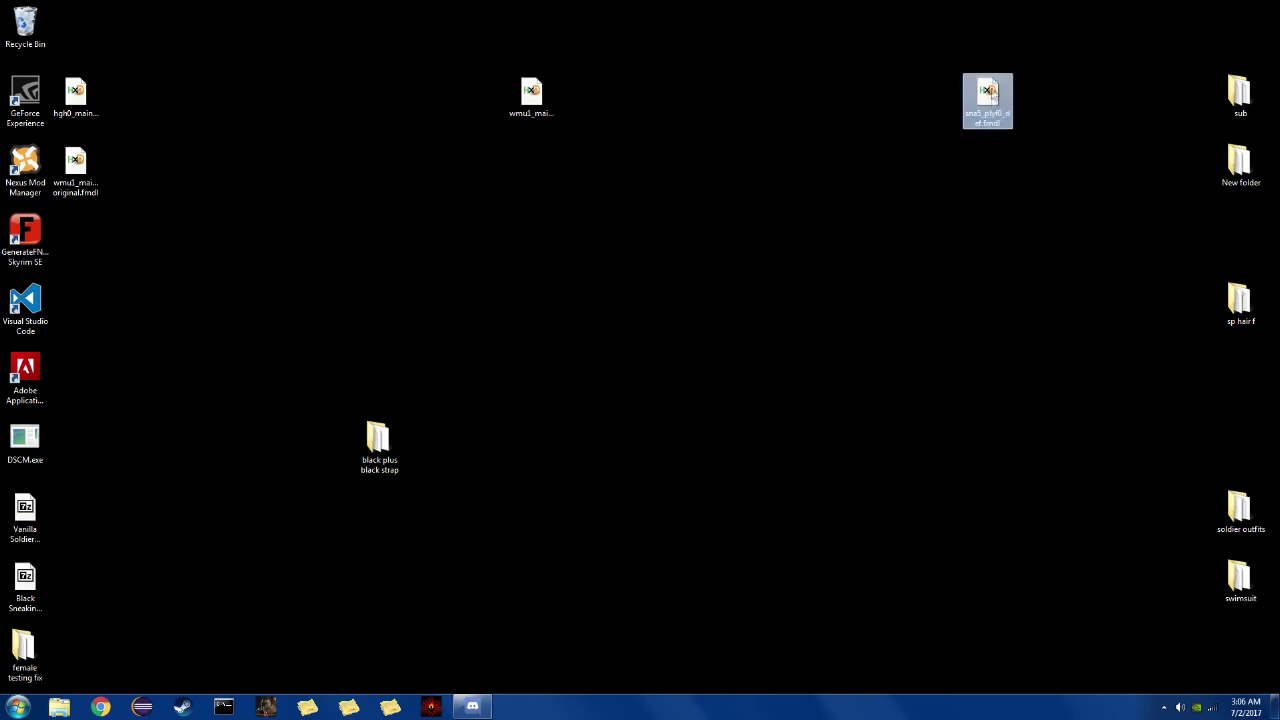
key("Delete")
key("Return")
Rename the edited wmu1_main0_def.fmdl file as sna5_plyf0_def.fmdl.
left_click(530, 111)
left_click(531, 117)
key("ctrl+v")
key("Return")
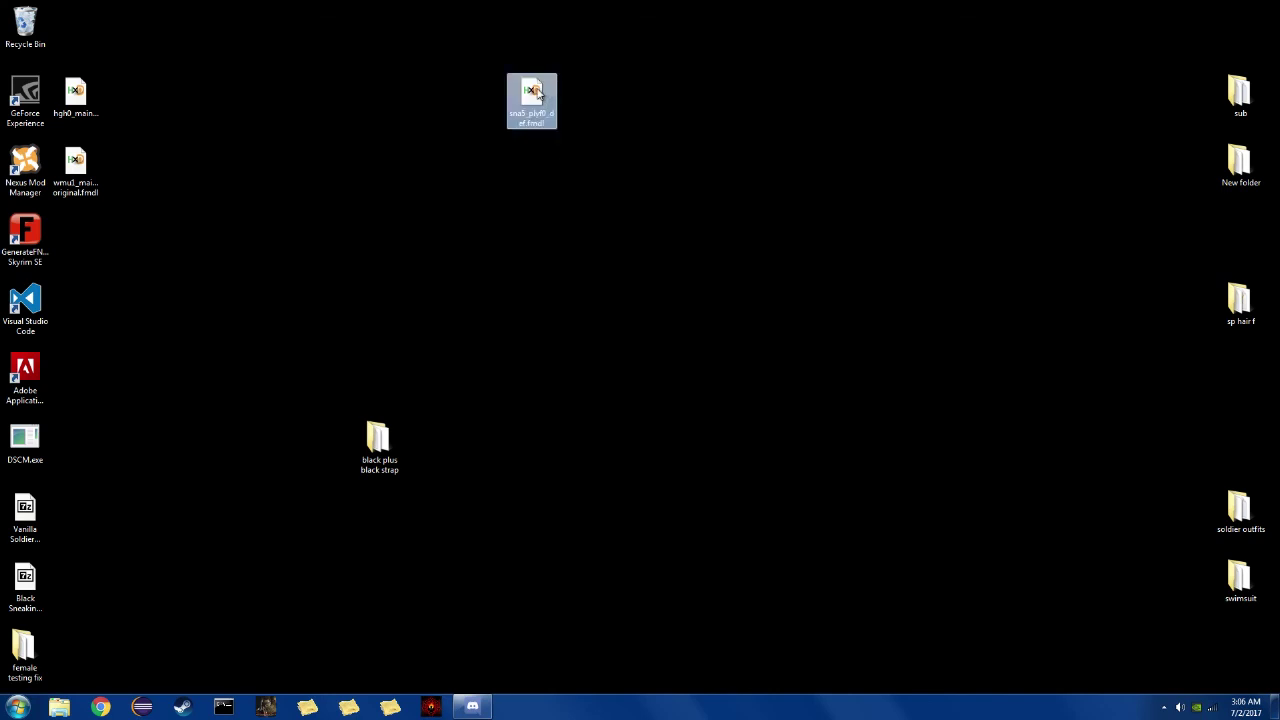